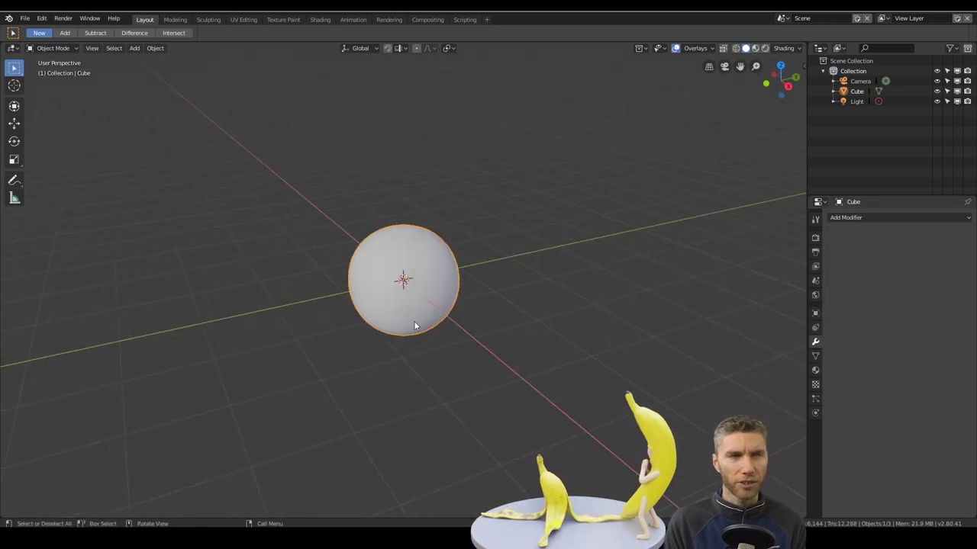
Step: In sculpting mode, enable Dyntopo at resolution 10 with constant detail and stretch the sphere into a long curved body with Snake Hook
click(208, 19)
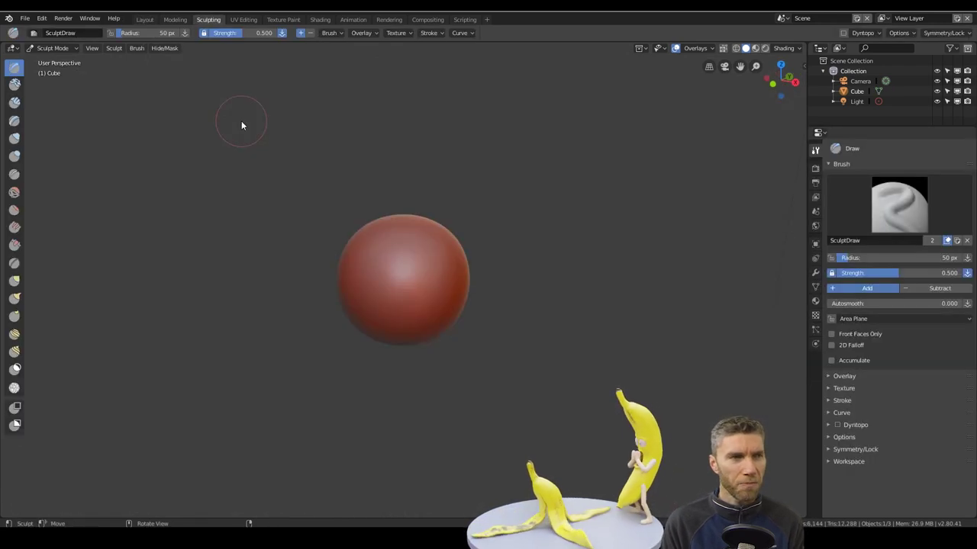
click(837, 425)
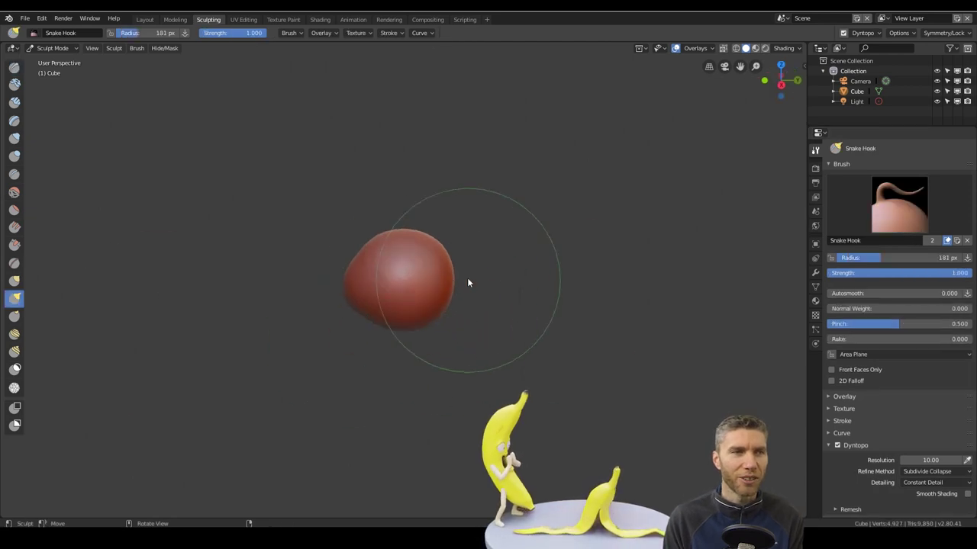
mouse_move(469, 279)
mouse_down()
mouse_move(585, 349)
mouse_move(536, 278)
mouse_up()
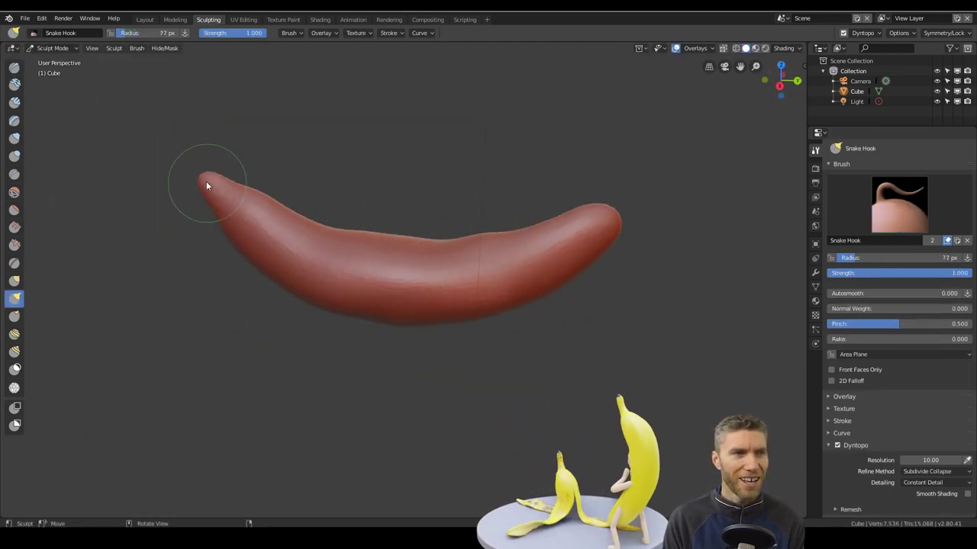
Step: Thicken the banana's body with the Inflate brush and shape a narrower stem end with a 199 px Snake Hook brush
click(15, 139)
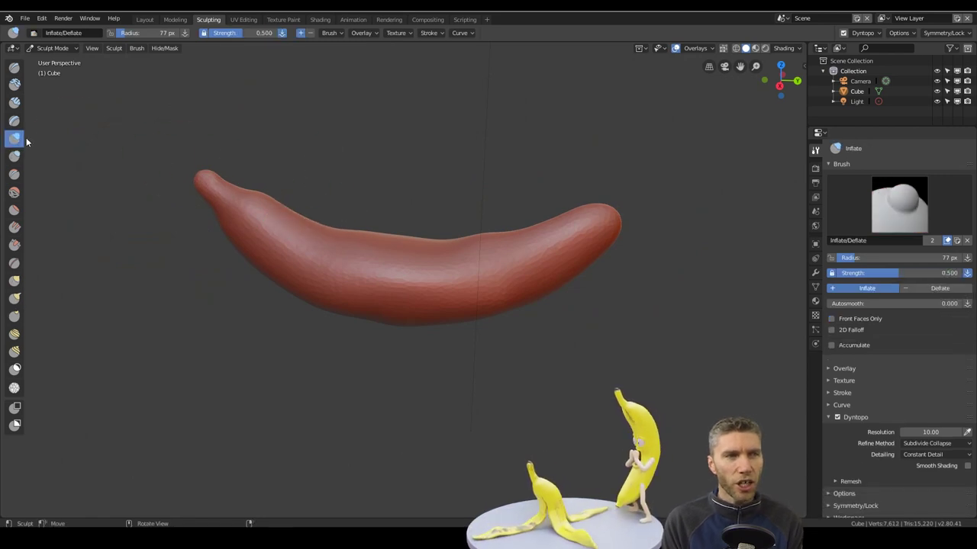
drag(398, 247, 403, 321)
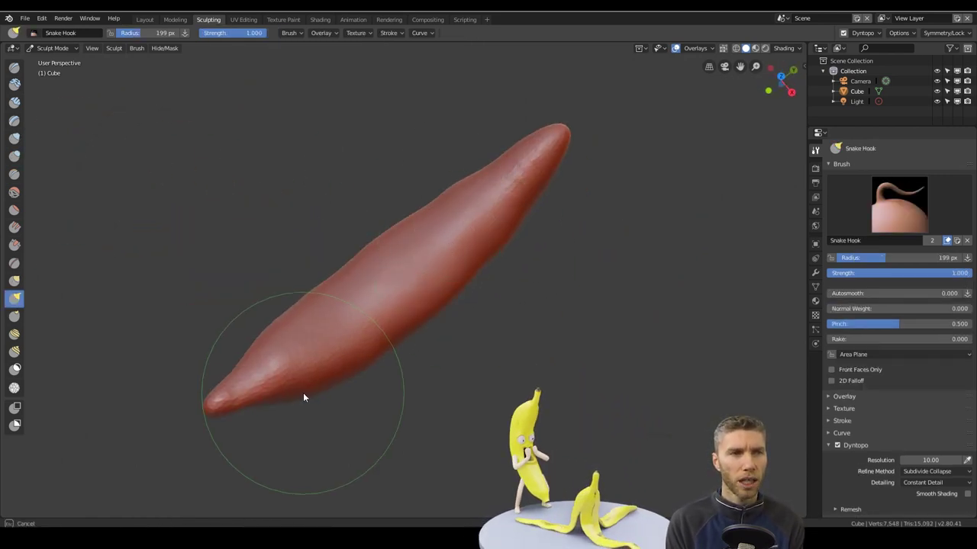
scroll(303, 393, up, 2)
middle_drag(300, 374, 213, 242)
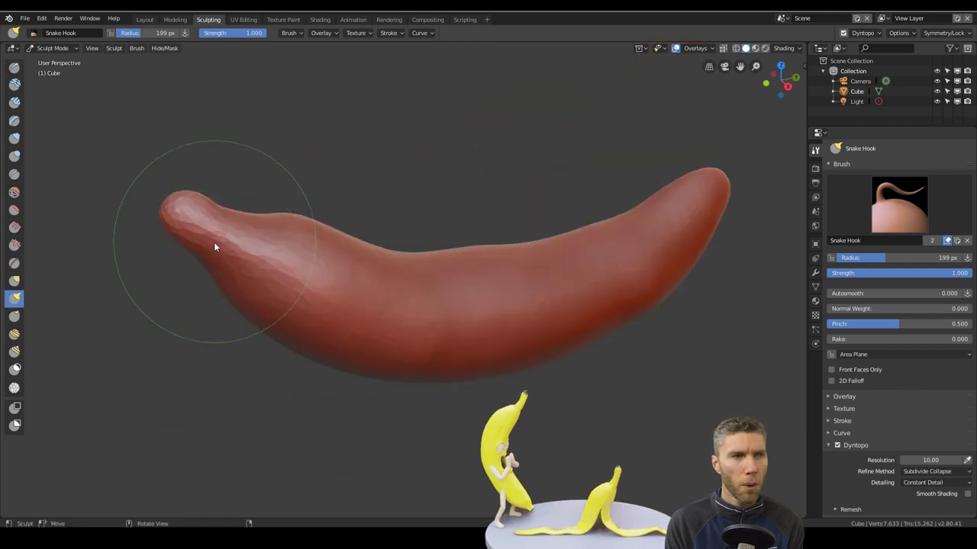
drag(214, 242, 216, 229)
scroll(277, 196, up, 2)
middle_drag(278, 196, 293, 202)
scroll(293, 202, down, 6)
middle_drag(465, 317, 501, 329)
scroll(270, 279, up, 5)
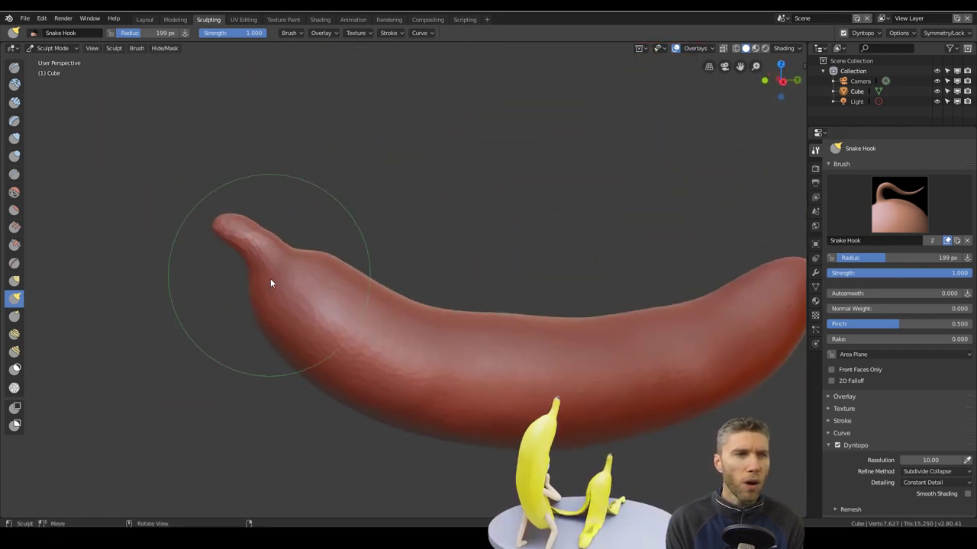
scroll(317, 204, down, 2)
middle_drag(299, 311, 471, 329)
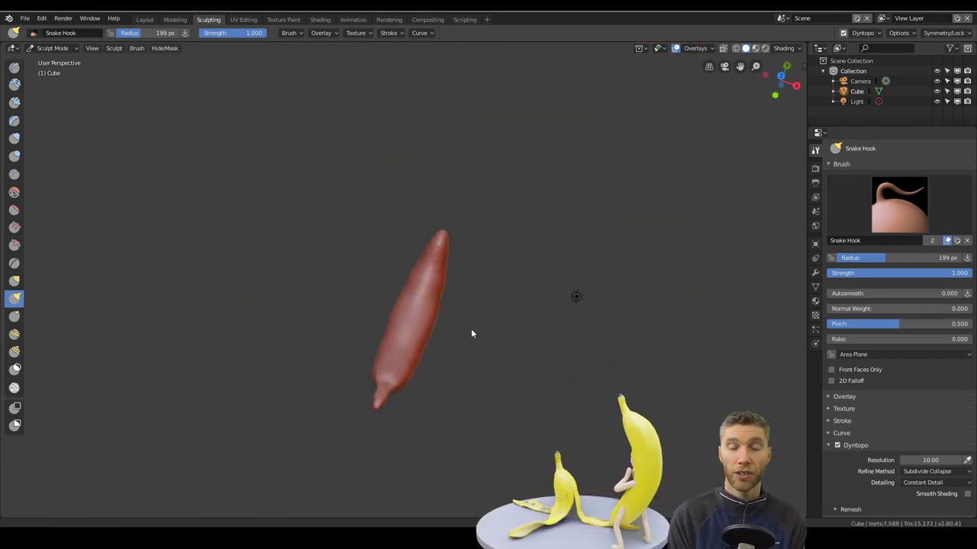
Step: Even out the banana's sides with Snake Hook and build up its ends with the Draw brush at 42 px radius
scroll(476, 327, up, 4)
drag(427, 328, 397, 325)
key(f)
click(476, 257)
mouse_move(626, 293)
middle_down()
mouse_move(394, 337)
mouse_move(489, 313)
mouse_move(419, 318)
middle_up()
mouse_move(500, 324)
middle_down()
mouse_move(511, 362)
mouse_move(484, 329)
mouse_move(508, 303)
mouse_move(430, 368)
mouse_move(557, 366)
mouse_move(524, 290)
mouse_move(327, 322)
mouse_move(417, 222)
mouse_move(427, 252)
mouse_move(412, 266)
mouse_move(479, 238)
mouse_move(501, 248)
middle_up()
key(x)
key(f)
click(424, 367)
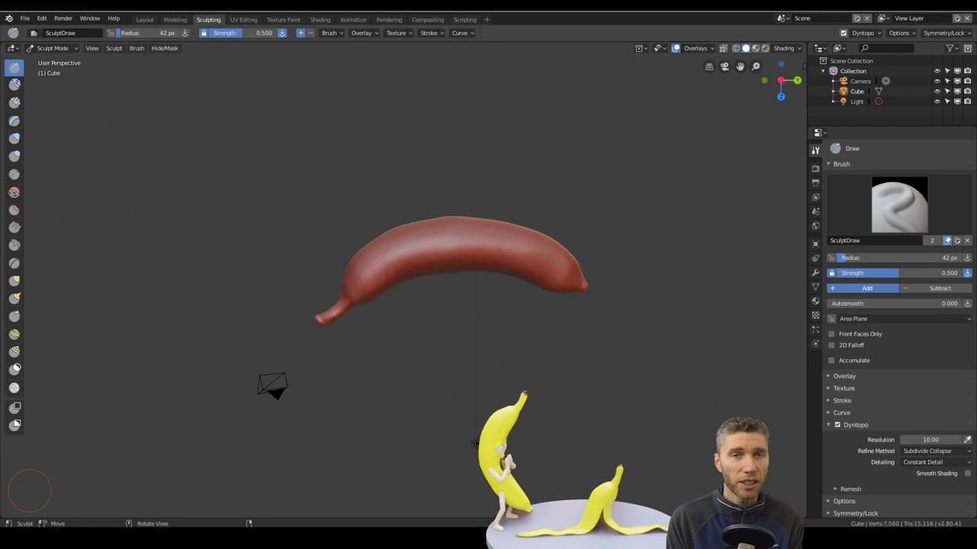
Step: Lengthen the stem and refine the banana's overall curve with the Snake Hook brush at 210 px radius
scroll(532, 356, up, 5)
key(k)
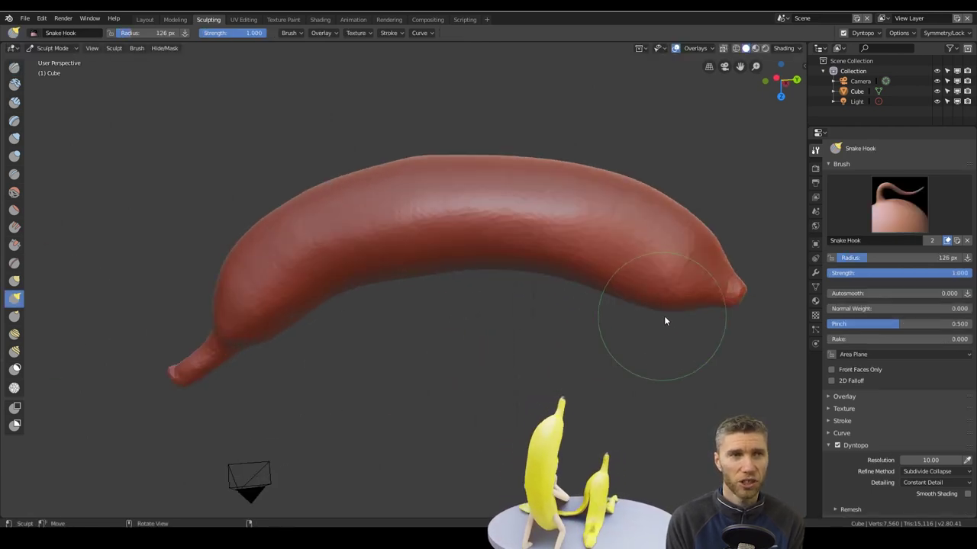
middle_drag(355, 295, 554, 260)
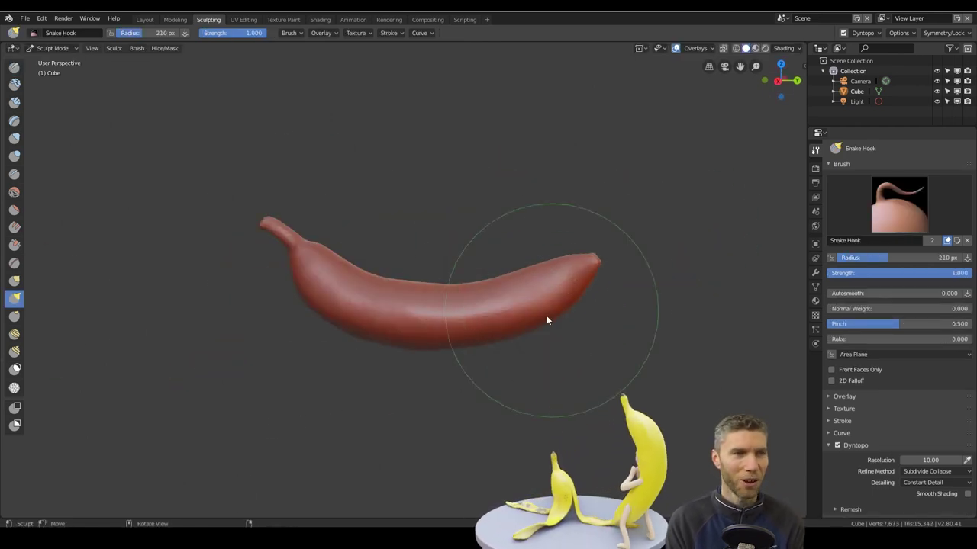
middle_drag(338, 244, 362, 252)
scroll(269, 133, down, 1)
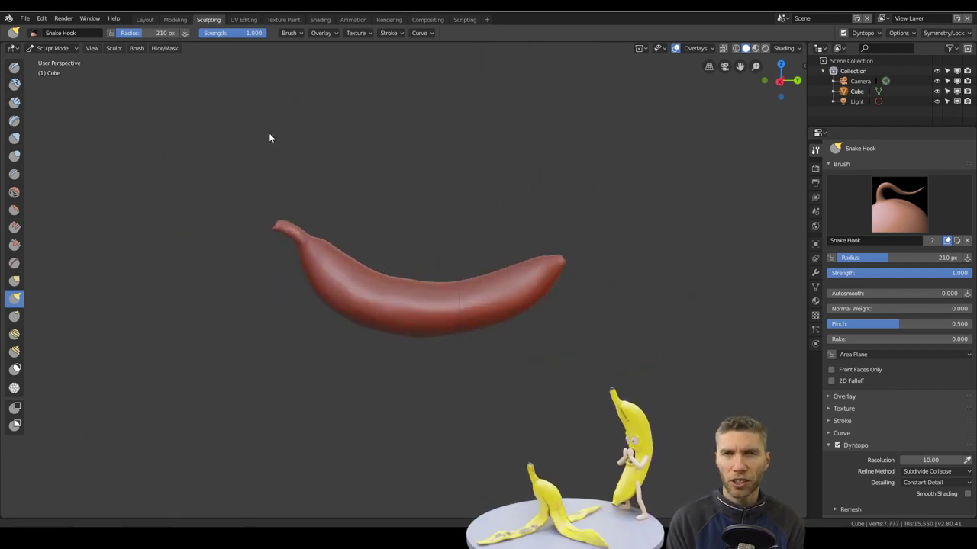
scroll(359, 258, up, 10)
scroll(402, 446, down, 3)
scroll(402, 446, down, 5)
shift+middle_drag(401, 447, 252, 298)
drag(252, 298, 220, 268)
scroll(332, 290, down, 6)
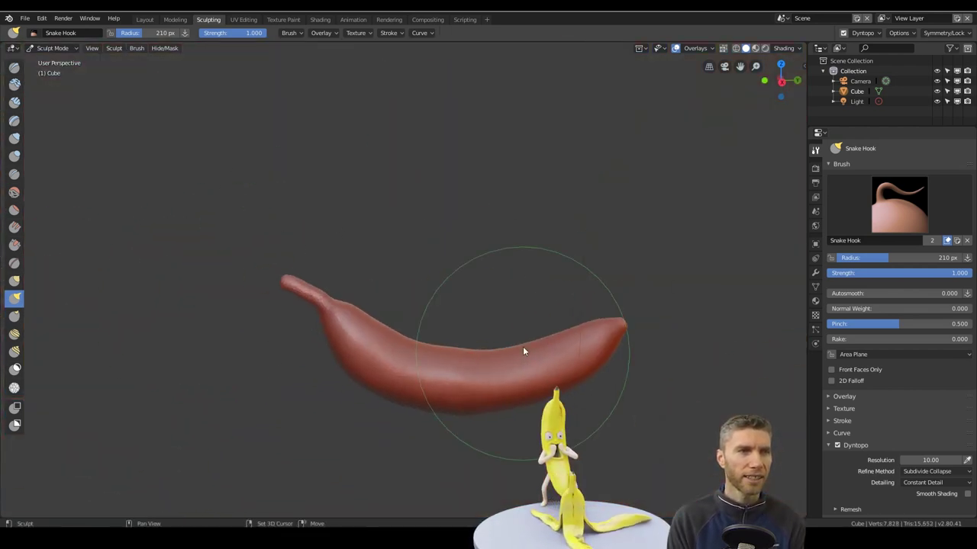
Step: Fill out the banana's form with the Inflate brush and readjust its curve with Snake Hook
scroll(330, 282, up, 6)
key(i)
scroll(272, 297, down, 6)
middle_drag(272, 297, 355, 437)
scroll(305, 214, up, 6)
key(k)
scroll(172, 314, down, 4)
middle_drag(407, 351, 410, 259)
Step: Refine the banana's blunt tip and body profile with the Snake Hook brush, reducing its radius to 89 px
key(f)
click(232, 286)
middle_drag(496, 306, 492, 347)
scroll(509, 322, down, 4)
scroll(492, 347, up, 4)
mouse_move(648, 243)
shift+middle_down()
mouse_move(490, 313)
mouse_move(567, 377)
mouse_move(573, 370)
shift+middle_up()
scroll(489, 313, down, 4)
scroll(573, 370, up, 2)
mouse_move(709, 393)
shift+middle_down()
mouse_move(552, 323)
mouse_move(538, 330)
mouse_move(504, 432)
mouse_move(417, 275)
shift+middle_up()
key(f)
click(513, 337)
scroll(536, 340, up, 2)
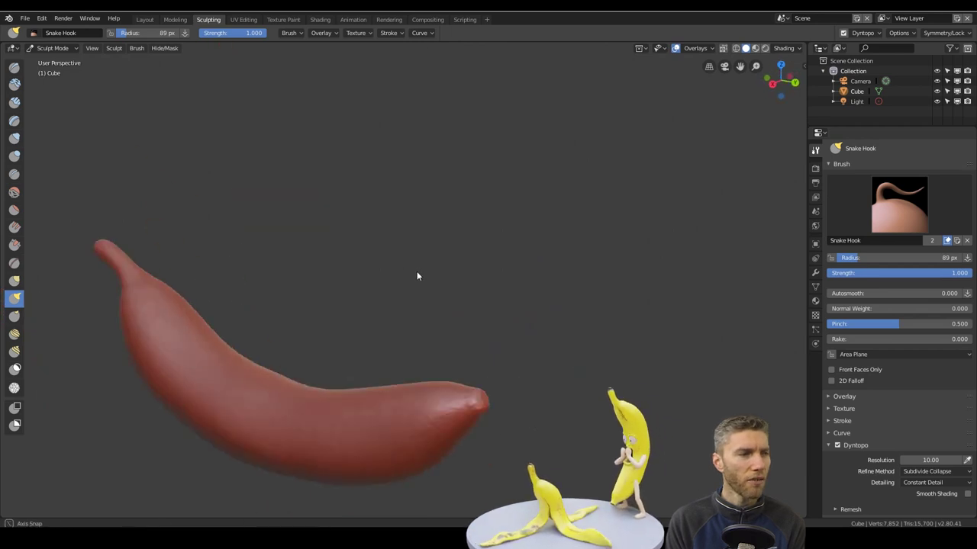
Step: Set the Dyntopo resolution to 13 and form lengthwise ridges along the banana with the Crease brush
click(930, 460)
text(13)
key(Return)
mouse_move(503, 267)
middle_down()
mouse_move(426, 307)
mouse_move(404, 336)
middle_up()
scroll(404, 305, up, 4)
key(shift+c)
middle_drag(372, 203, 499, 227)
scroll(499, 227, up, 2)
middle_drag(598, 289, 302, 229)
drag(293, 229, 323, 272)
middle_drag(323, 272, 432, 305)
scroll(432, 305, down, 4)
scroll(638, 261, up, 4)
shift+middle_drag(638, 261, 525, 364)
scroll(580, 305, down, 3)
scroll(525, 364, down, 3)
Step: Save the scene as a Blender file in a new folder inside the "sculpt jan 2019" directory
key(ctrl+shift+s)
click(52, 49)
click(74, 49)
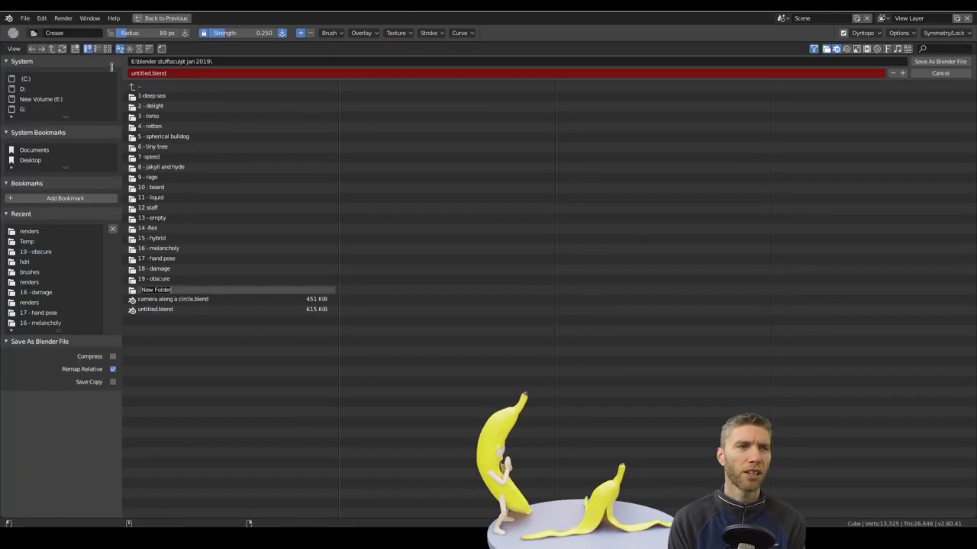
key(Return)
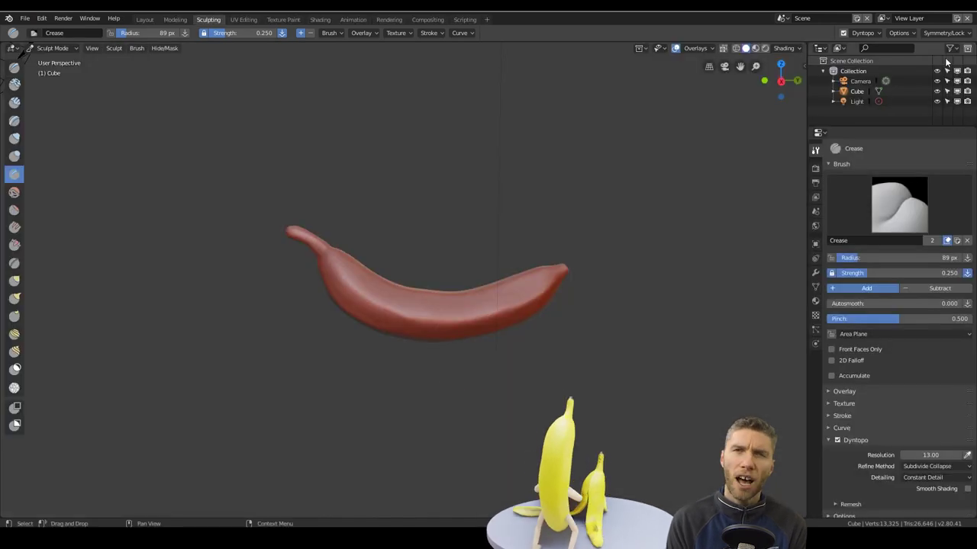
Step: Set the Dyntopo resolution to 18.30 and work on the ridges and blunt tip with the Draw brush
scroll(484, 322, up, 3)
mouse_move(484, 322)
middle_down()
mouse_move(433, 373)
mouse_move(413, 364)
mouse_move(468, 183)
mouse_move(266, 322)
mouse_move(541, 349)
middle_up()
scroll(515, 388, down, 3)
middle_drag(515, 388, 573, 255)
scroll(496, 379, up, 3)
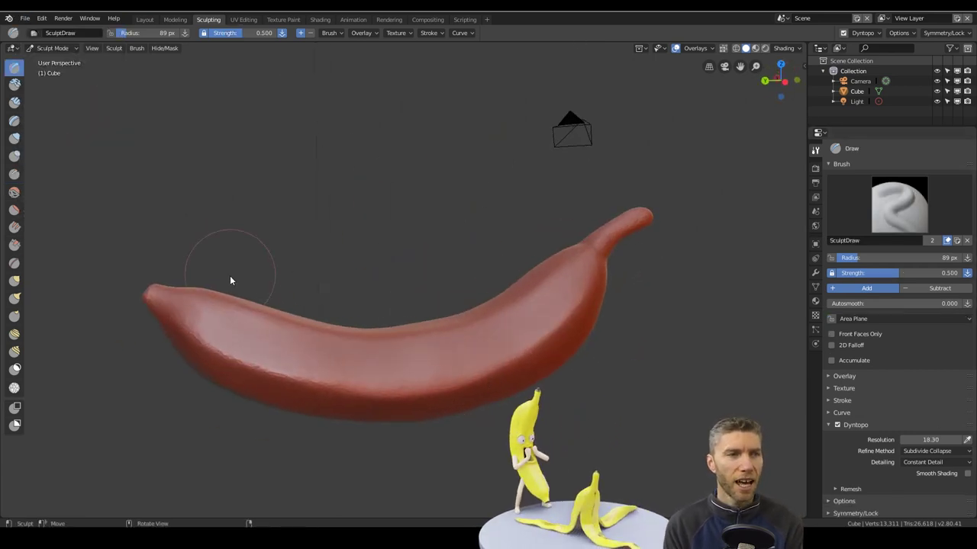
mouse_move(231, 280)
middle_down()
mouse_move(386, 292)
mouse_move(319, 391)
middle_up()
scroll(319, 391, up, 3)
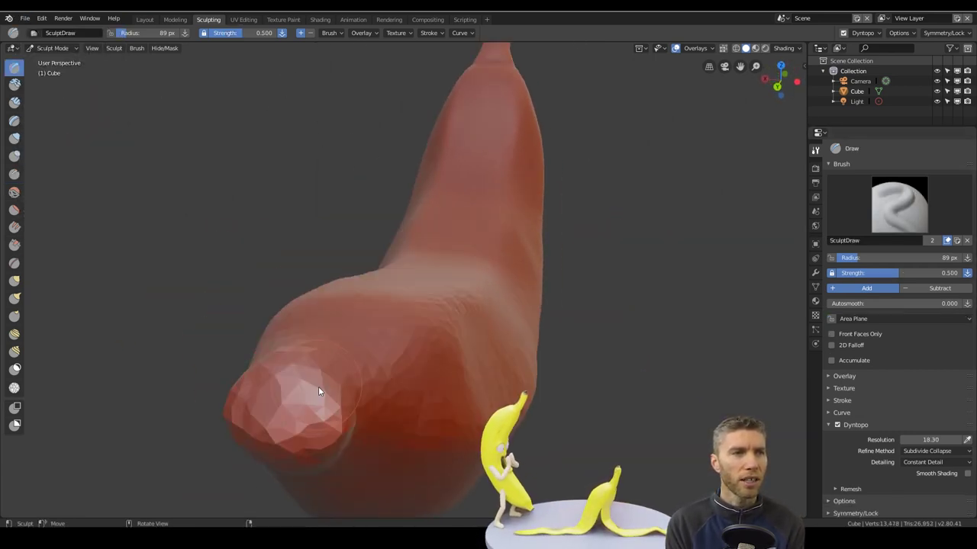
Step: Detail the banana's tip and stem end with the Crease and Draw brushes at Dyntopo resolution 25.90
click(14, 174)
mouse_move(229, 290)
middle_down()
mouse_move(309, 273)
mouse_move(374, 322)
mouse_move(173, 344)
mouse_move(415, 329)
mouse_move(175, 268)
mouse_move(463, 343)
mouse_move(486, 364)
mouse_move(518, 336)
mouse_move(387, 356)
mouse_move(396, 362)
mouse_move(414, 337)
mouse_move(464, 220)
mouse_move(491, 369)
mouse_move(478, 372)
mouse_move(387, 283)
mouse_move(304, 315)
mouse_move(419, 384)
mouse_move(523, 331)
mouse_move(504, 327)
mouse_move(437, 358)
mouse_move(470, 234)
mouse_move(626, 242)
mouse_move(389, 298)
mouse_move(469, 301)
middle_up()
key(x)
scroll(479, 371, up, 6)
scroll(468, 301, down, 5)
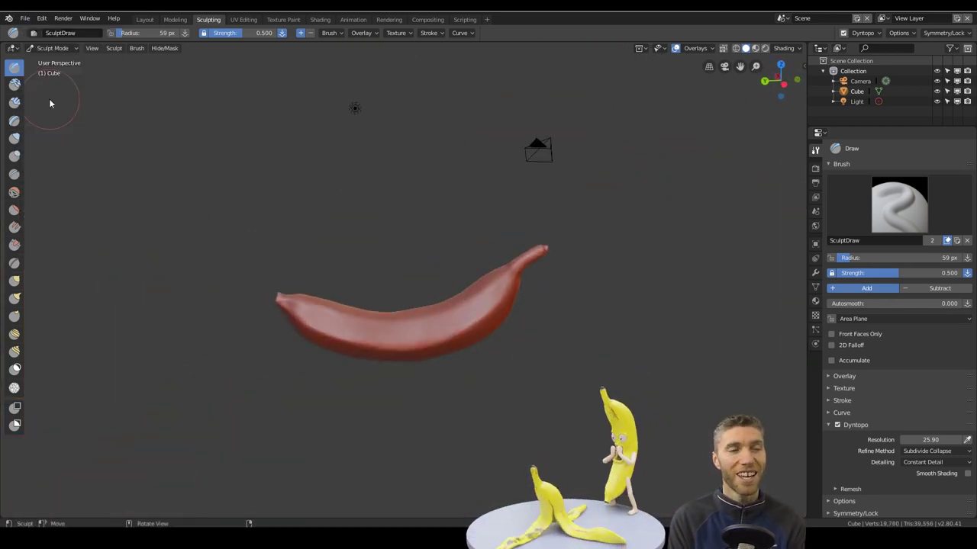
Step: In object layout, rotate the banana -90 degrees about the global X axis and place a duplicate of it alongside
click(145, 20)
text(90)
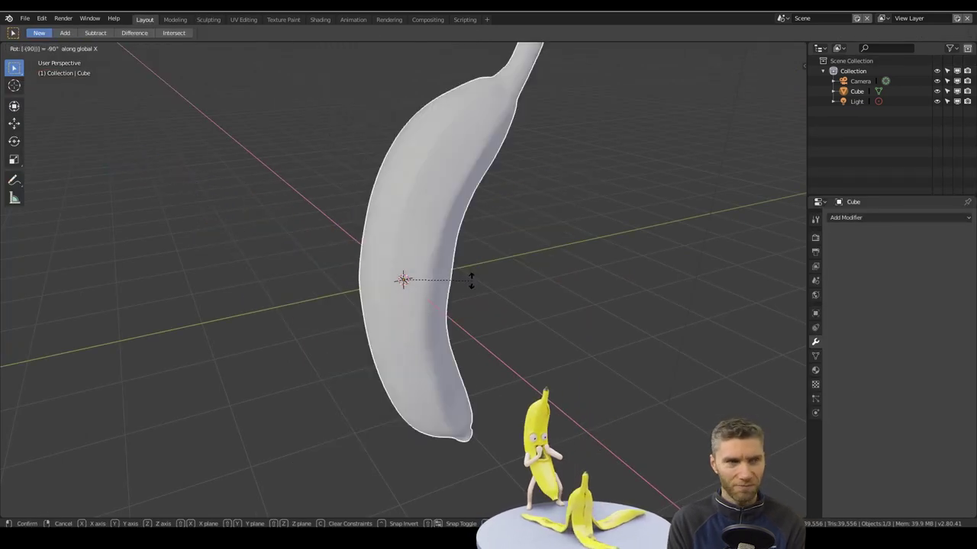
key(Return)
middle_drag(425, 363, 467, 336)
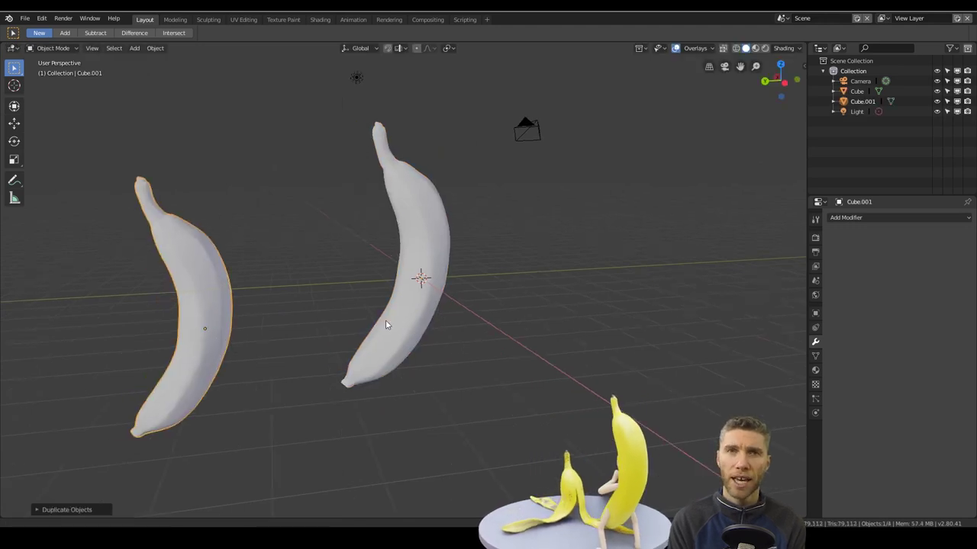
Step: Add a cube and lower it to Z -1.3867 m over the original banana
middle_drag(386, 321, 534, 381)
click(482, 238)
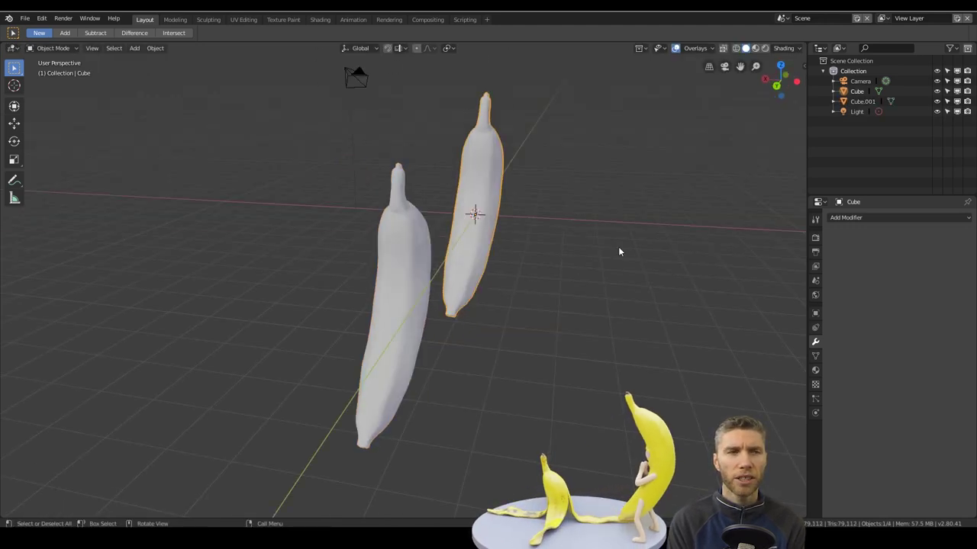
key(n)
middle_drag(603, 259, 375, 359)
click(526, 339)
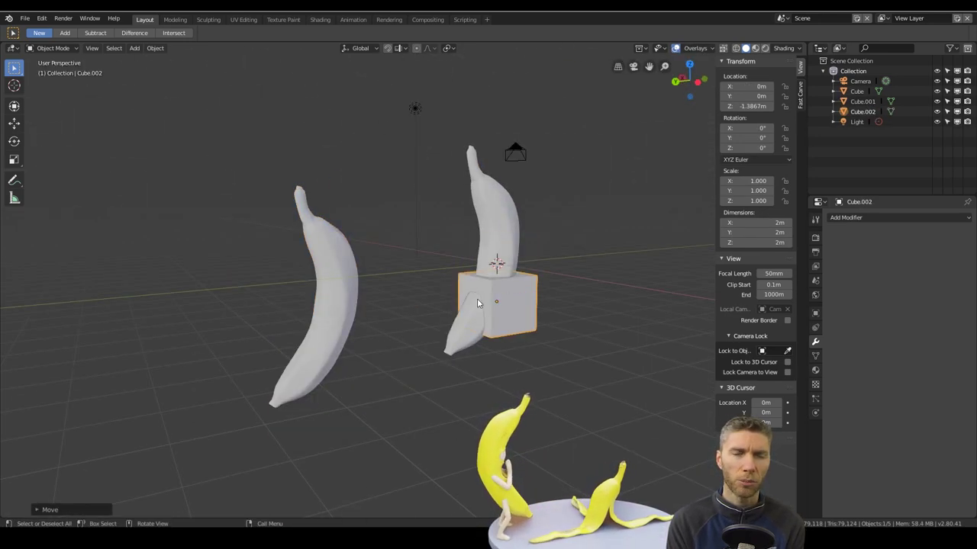
Step: Move the cube onto the middle of the duplicate banana, at X 1.1293 m and Y 5.8404 m
click(197, 380)
middle_drag(200, 374, 450, 313)
click(375, 305)
click(427, 327)
middle_drag(554, 330, 511, 309)
key(g)
key(x)
click(458, 304)
middle_drag(458, 304, 335, 316)
key(g)
key(y)
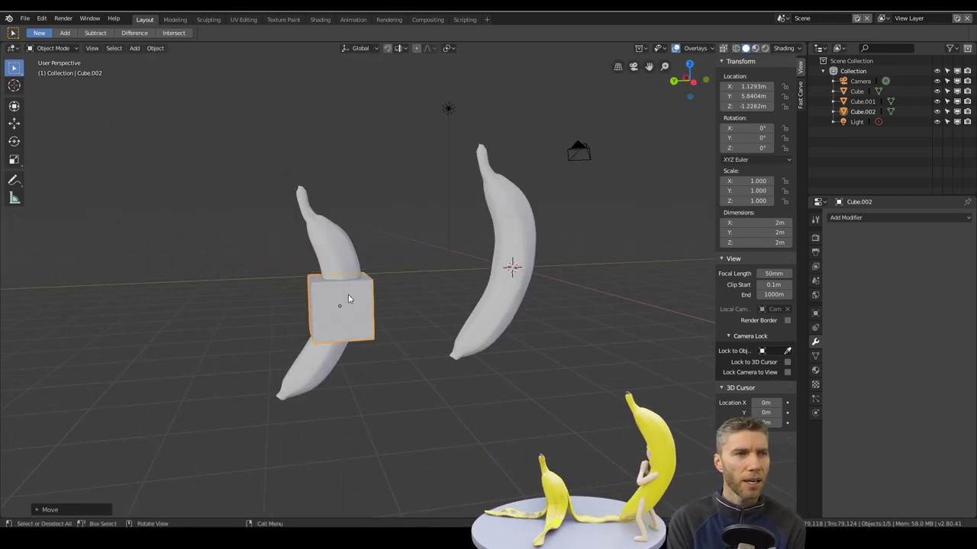
Step: Adjust the cube's height along Z so it encloses the middle of the duplicate banana
key(g)
key(z)
click(371, 255)
mouse_move(360, 313)
middle_down()
mouse_move(320, 318)
mouse_move(354, 326)
middle_up()
scroll(338, 276, up, 3)
Step: Stretch the cube along Z and subtract it from the duplicate banana with a boolean Difference
click(799, 95)
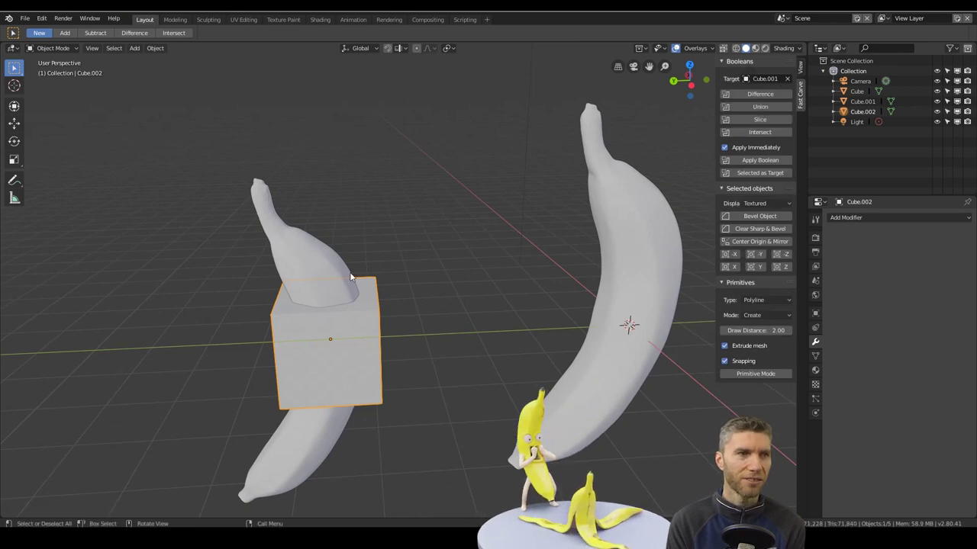
middle_drag(404, 270, 367, 277)
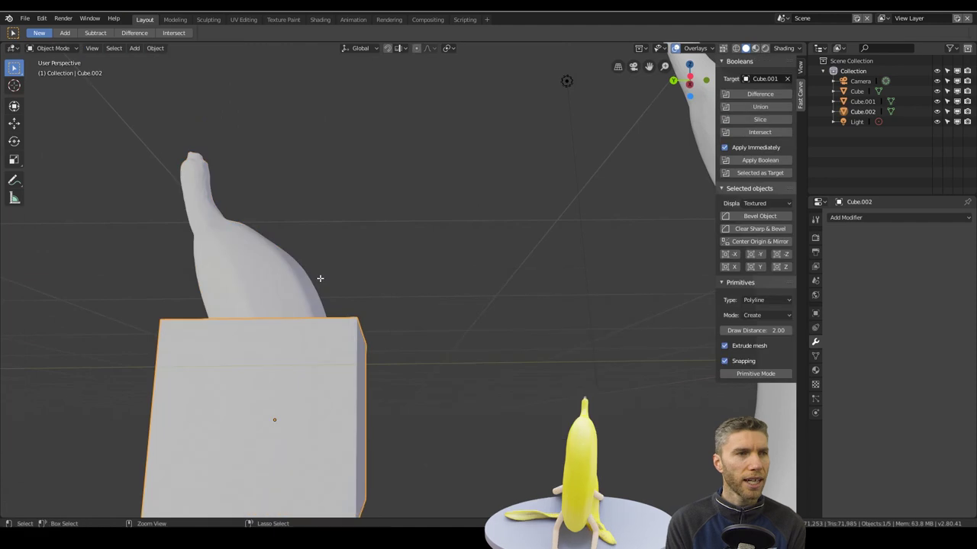
key(s)
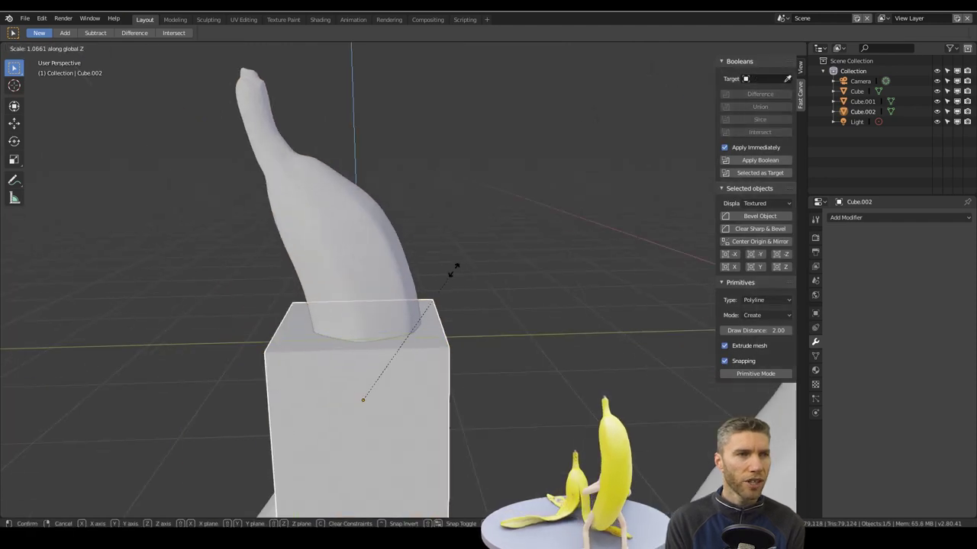
click(480, 265)
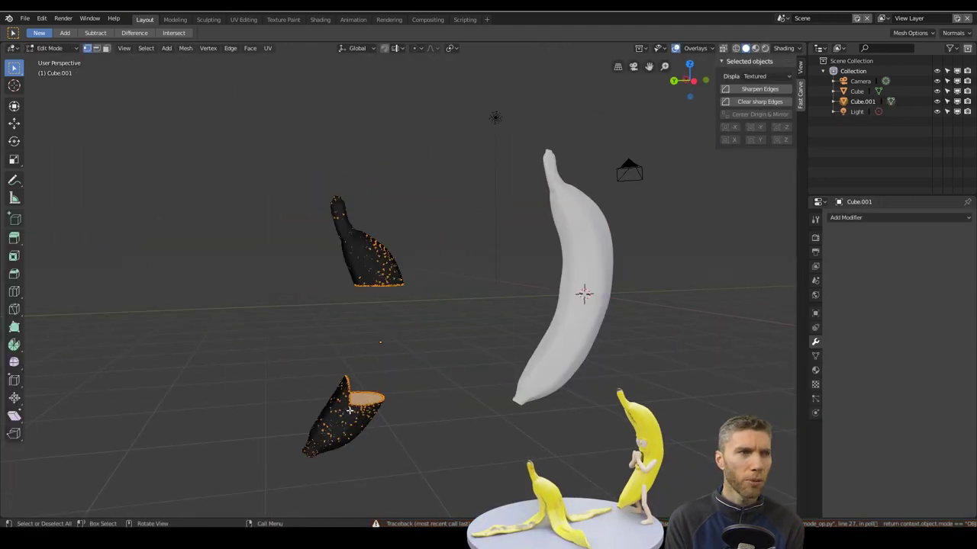
Step: Delete the severed lower piece of the duplicate banana and set the remaining top piece's origin to its geometry
key(x)
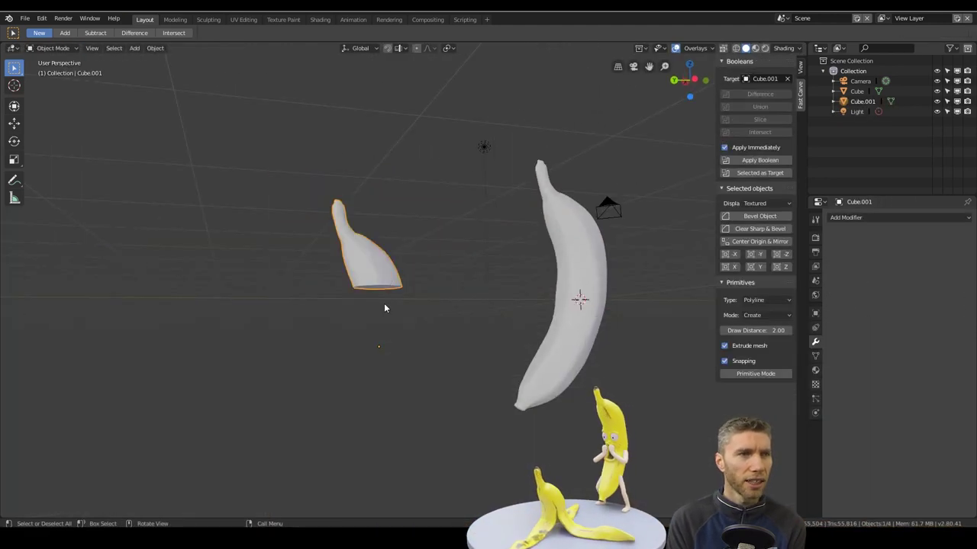
click(155, 48)
click(283, 91)
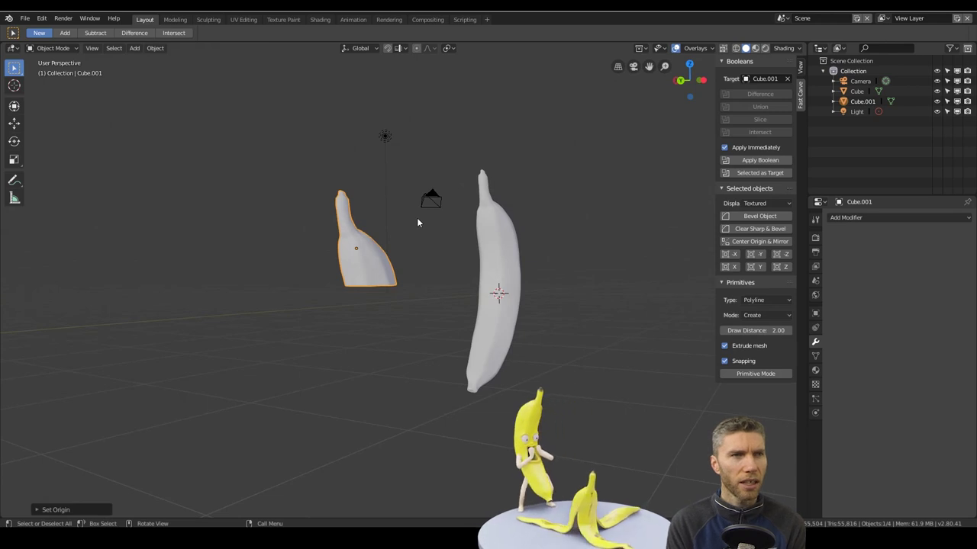
middle_drag(378, 246, 358, 191)
click(208, 19)
click(816, 286)
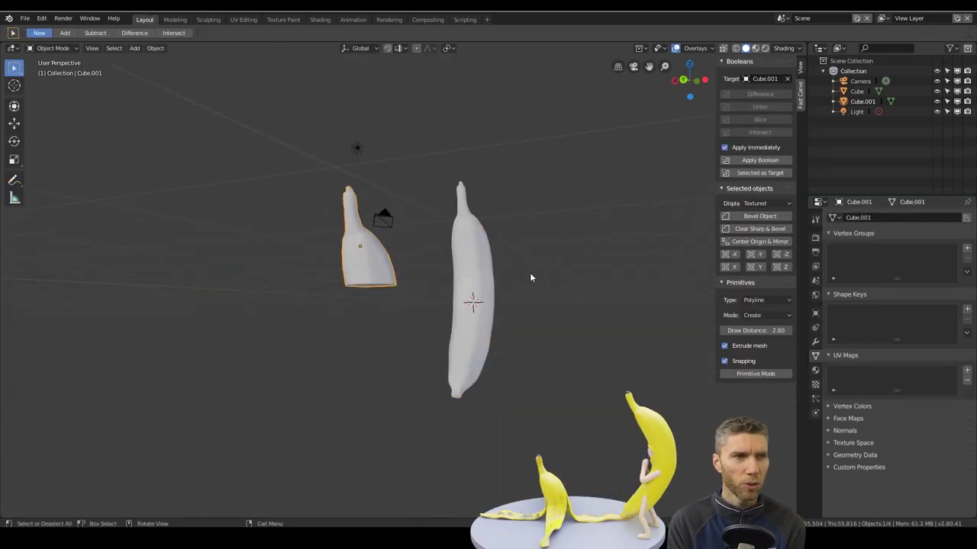
Step: Place the 3D cursor just below the cut banana's flat end and add a plane there
middle_drag(386, 244, 305, 259)
click(14, 85)
click(383, 293)
key(shift+a)
click(442, 289)
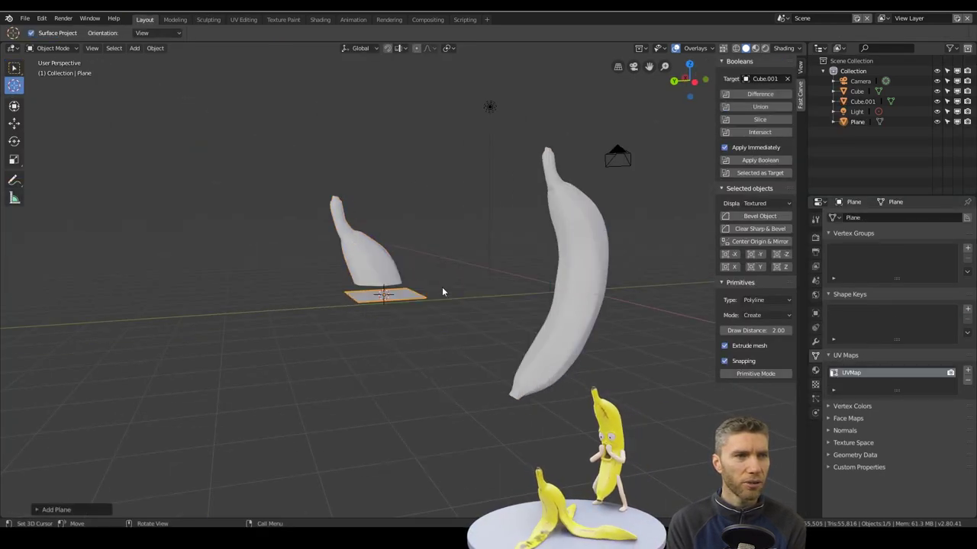
Step: Stand the plane upright by rotating it 90 degrees about the Y axis
key(r)
key(y)
key(9)
key(0)
key(Return)
click(14, 68)
Step: Scale the plane along Y, then position and angle it beside the cut banana as seen from above
middle_drag(275, 294, 377, 297)
click(449, 301)
key(s)
key(y)
middle_drag(457, 301, 493, 343)
click(446, 293)
key(KP_7)
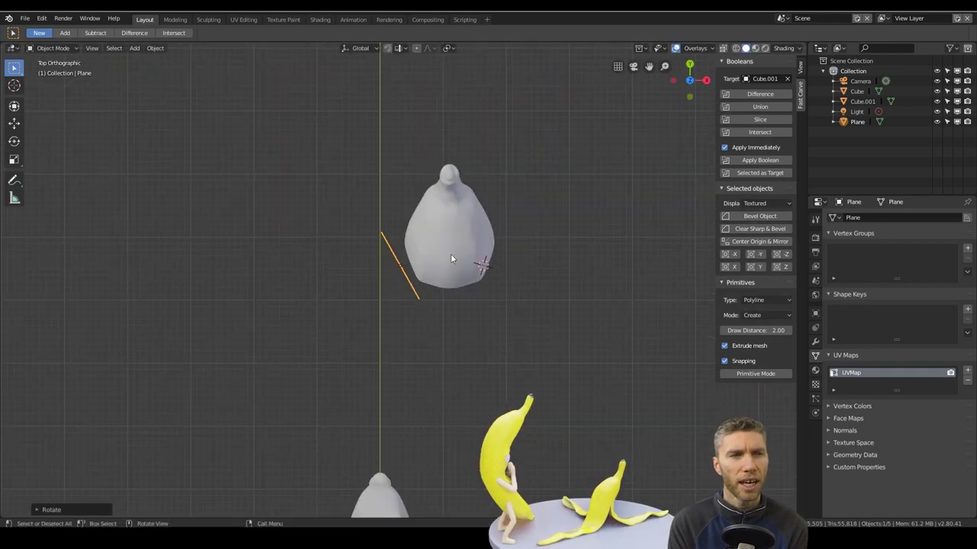
Step: Duplicate the upright plane twice and arrange the copies around the other sides of the cut banana
key(shift+d)
key(g)
click(513, 282)
middle_drag(510, 299, 531, 276)
key(shift+d)
click(443, 266)
click(416, 322)
middle_drag(412, 305, 396, 261)
click(527, 270)
click(491, 264)
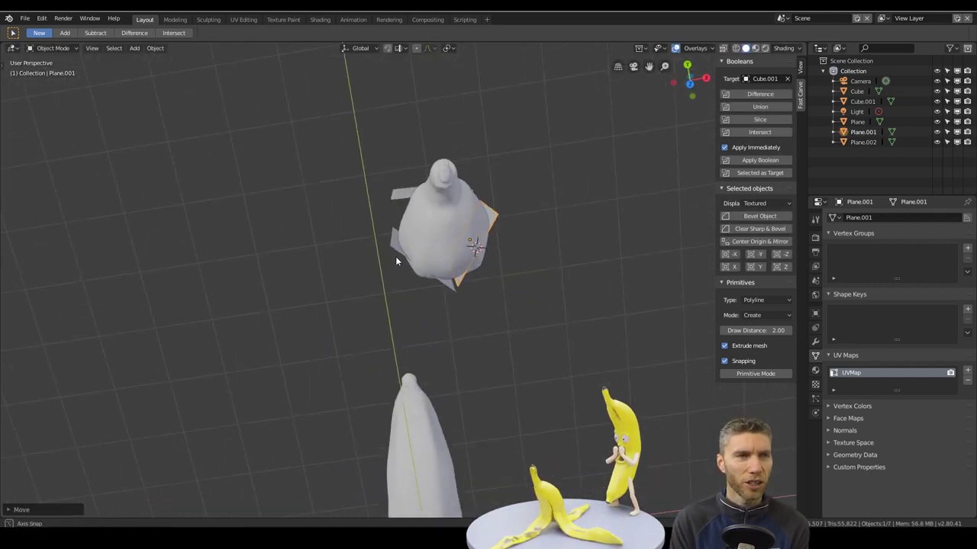
Step: Resize and reposition the duplicated planes so they fit around the cut banana's lower edge
click(458, 275)
middle_drag(458, 275, 417, 241)
click(479, 186)
middle_drag(407, 281, 470, 240)
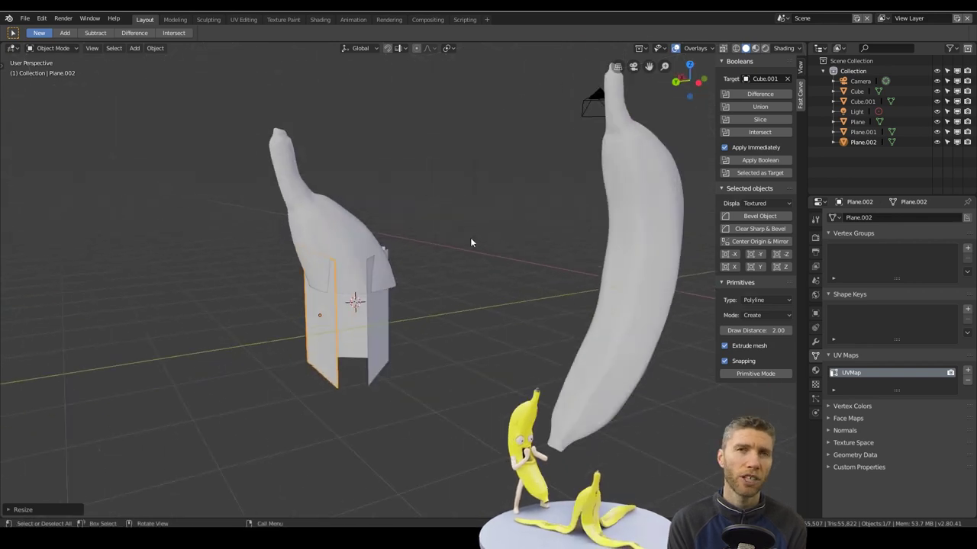
Step: Add vertical loop cuts to the selected side plane and move it along Z toward the cut banana's lower edge
key(Tab)
key(ctrl+r)
click(324, 268)
middle_drag(324, 268, 355, 264)
key(Tab)
key(g)
key(z)
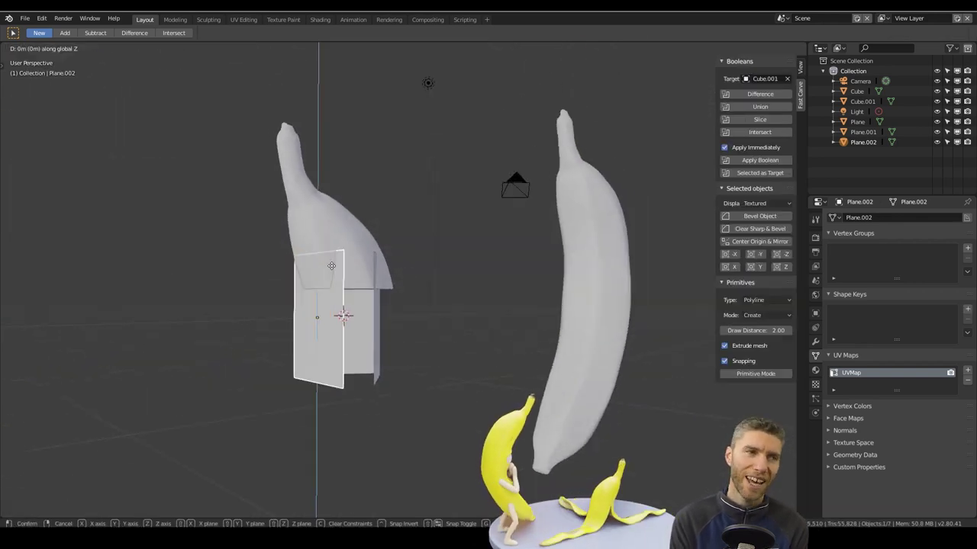
click(333, 302)
Step: Snap the first top vertices of the subdivided plane onto the cut banana's lower rim
scroll(356, 297, up, 4)
middle_drag(357, 298, 313, 294)
key(Tab)
click(277, 326)
click(365, 109)
middle_drag(359, 265, 336, 259)
key(g)
click(282, 284)
key(g)
click(258, 251)
Step: Fit the plane's remaining top vertices to the rim so its upper edge follows the banana's curve
middle_drag(257, 251, 333, 259)
click(435, 234)
key(g)
click(438, 244)
middle_drag(495, 272, 312, 195)
key(g)
click(308, 277)
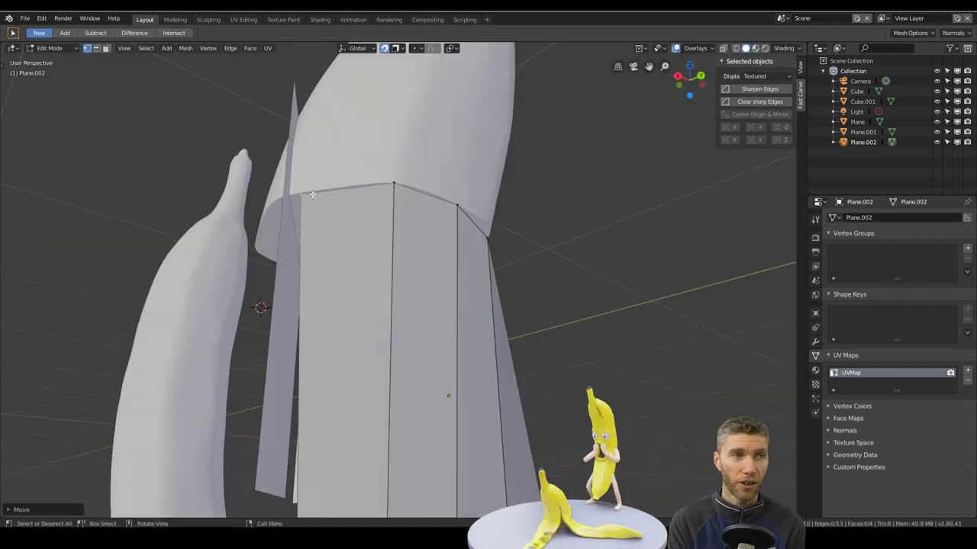
Step: Try duplicating the fitted plane and rotating the copies around the cut banana's rim
scroll(382, 216, down, 5)
middle_drag(381, 215, 336, 221)
click(331, 262)
middle_drag(331, 262, 382, 124)
scroll(382, 124, up, 3)
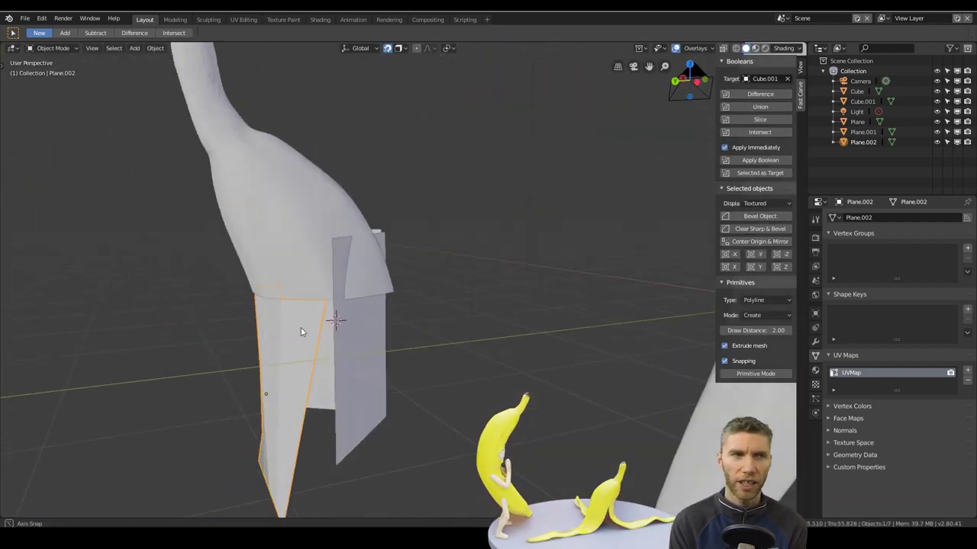
middle_drag(458, 305, 526, 395)
key(KP_7)
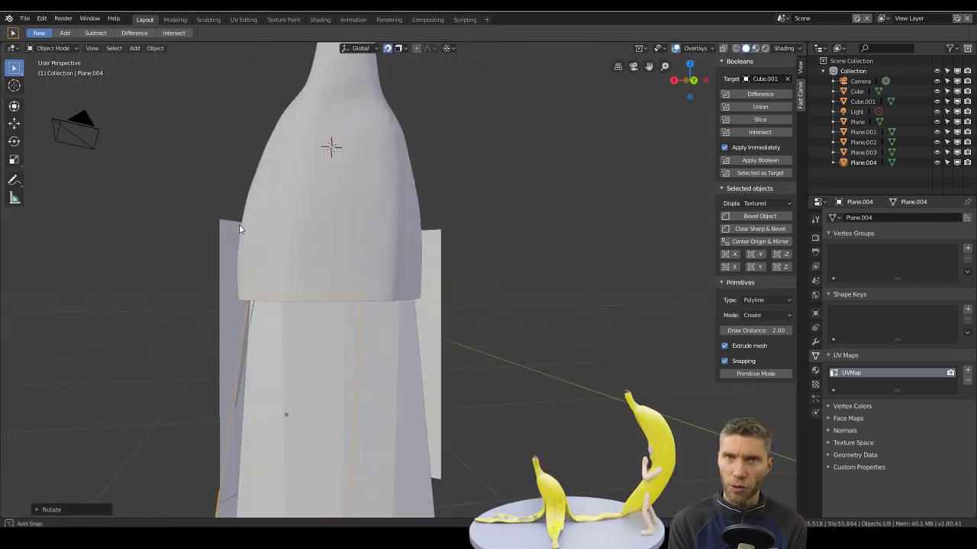
middle_drag(240, 224, 308, 292)
key(g)
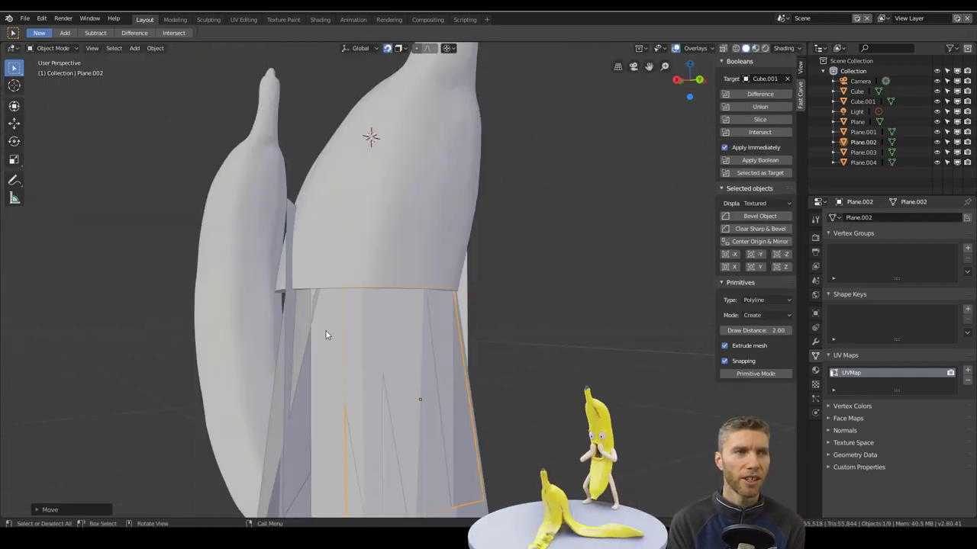
key(Tab)
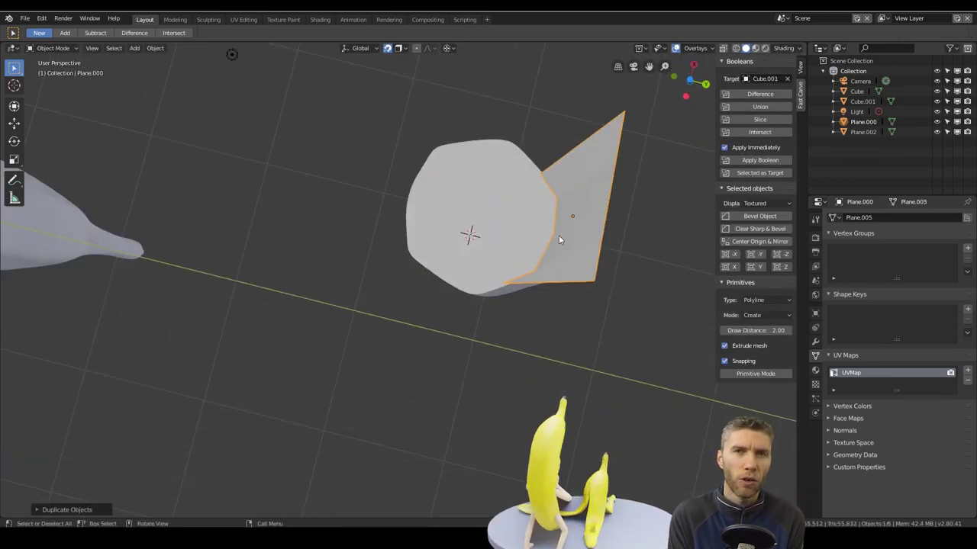
key(r)
click(510, 180)
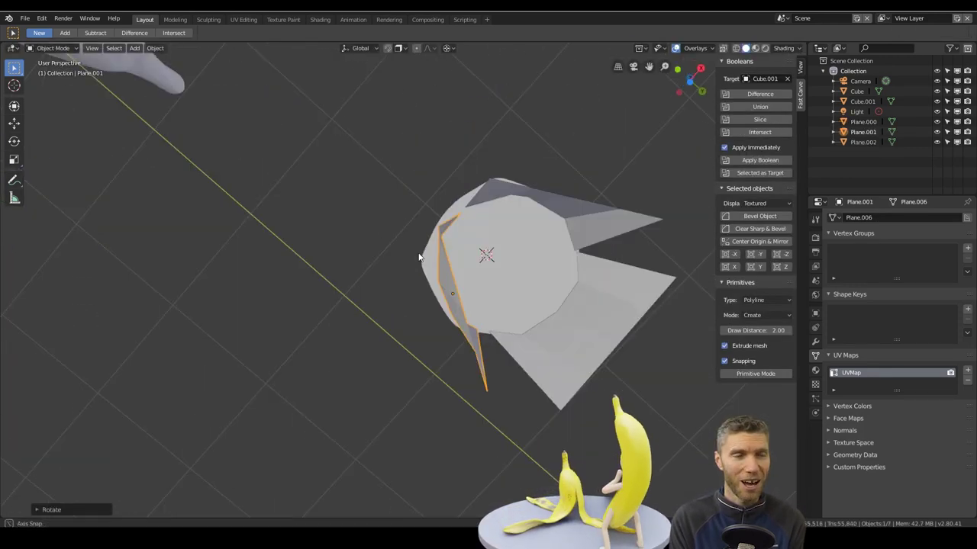
Step: Add three horizontal loop cuts across the fitted peel flap
middle_drag(488, 229, 344, 331)
key(Tab)
key(ctrl+r)
scroll(297, 352, up, 2)
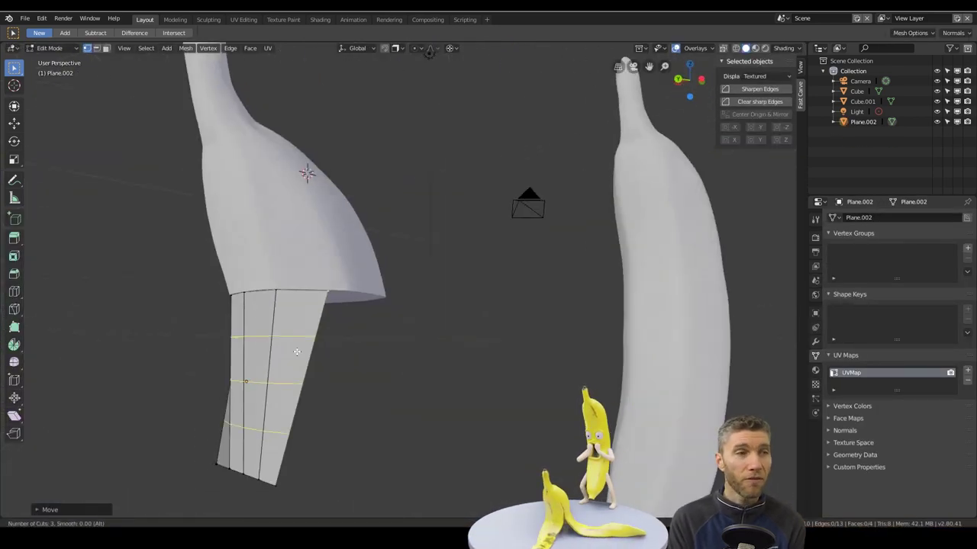
click(296, 352)
Step: Move the flap's lower rows of vertices so it narrows and curves outward toward its end
middle_drag(297, 351, 336, 336)
click(267, 410)
middle_drag(266, 410, 396, 381)
key(g)
click(305, 381)
middle_drag(306, 382, 351, 386)
key(g)
alt+click(247, 371)
middle_drag(247, 372, 304, 365)
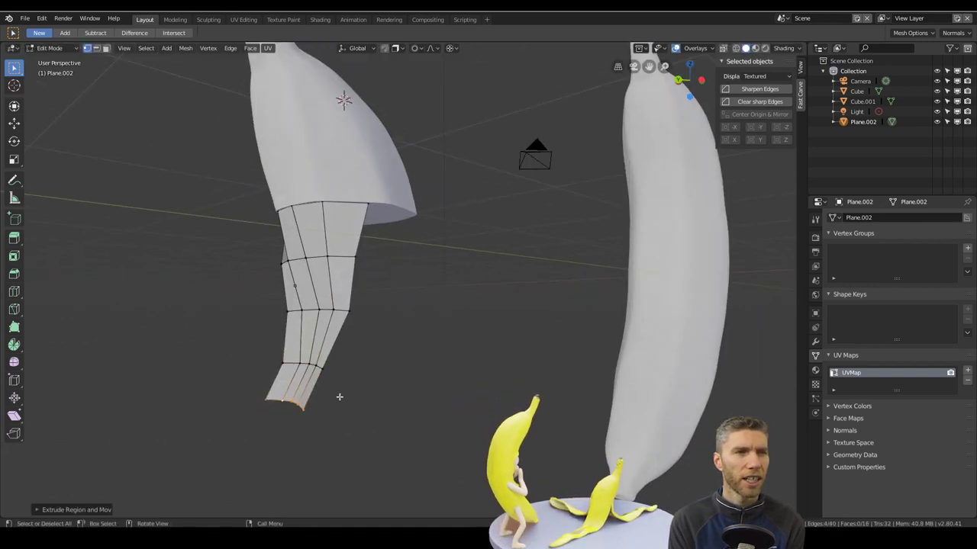
middle_drag(340, 397, 405, 386)
key(g)
click(400, 380)
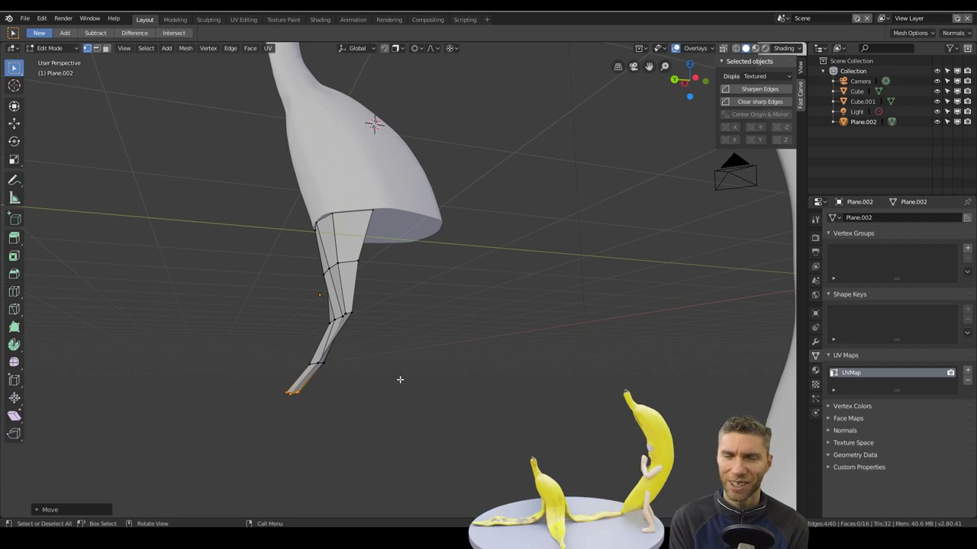
Step: Move the cut banana together with its flap next to the whole banana for length comparison
scroll(412, 374, down, 6)
middle_drag(448, 354, 389, 334)
scroll(375, 341, up, 4)
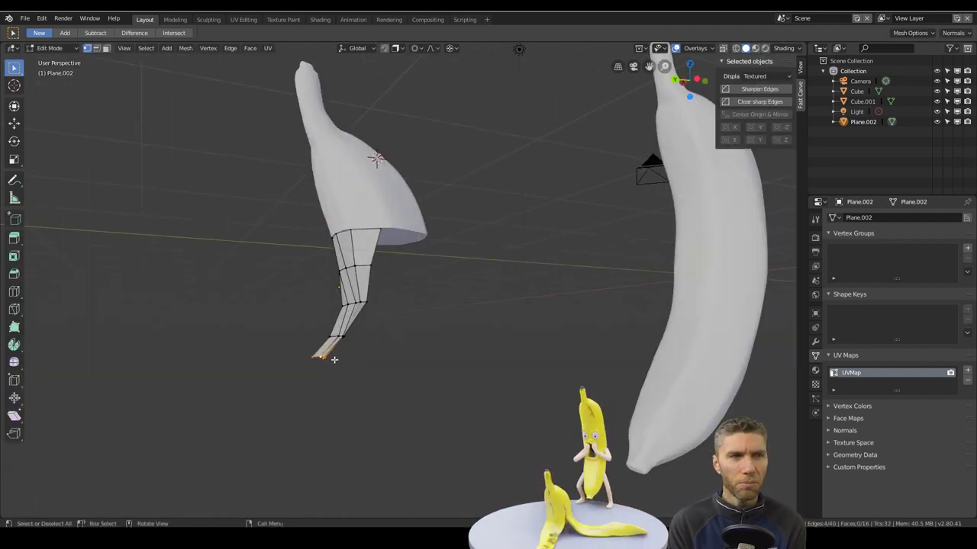
key(Tab)
scroll(334, 360, down, 3)
shift+click(404, 244)
key(g)
click(641, 183)
Step: Lengthen the peel flap by extruding more rows outward from its end, and scale down the tip
click(354, 259)
key(Tab)
key(r)
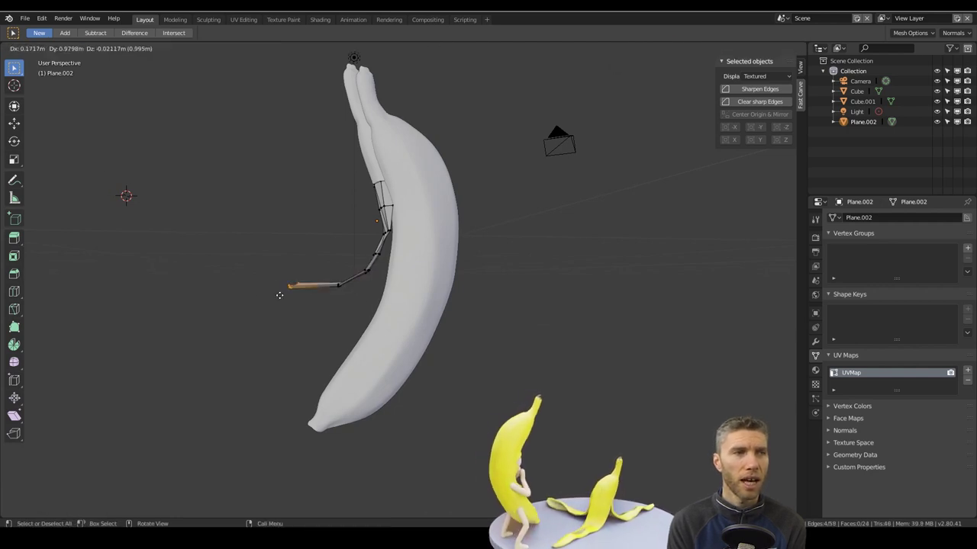
middle_drag(190, 292, 320, 320)
middle_drag(379, 150, 462, 395)
key(s)
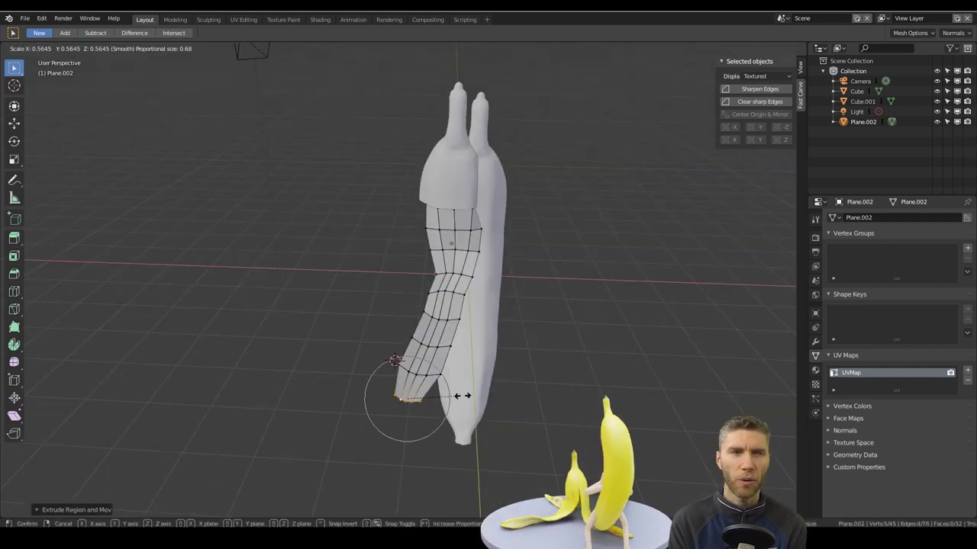
click(461, 396)
Step: Isolate the flap, view it from above, and reshape its long section with proportional moves
scroll(461, 381, up, 3)
middle_drag(461, 332, 375, 361)
key(KP_7)
key(KP_Divide)
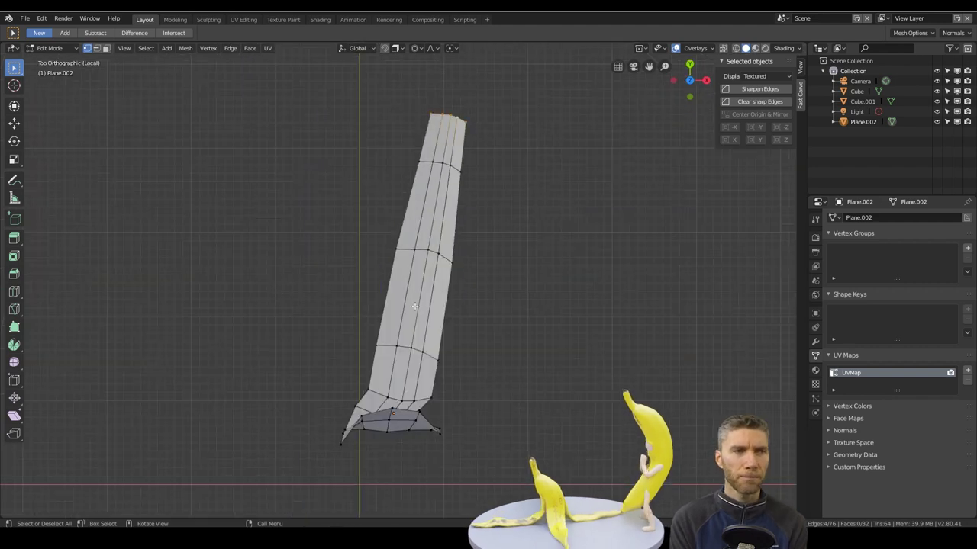
shift+middle_drag(415, 306, 370, 279)
click(384, 221)
key(g)
scroll(469, 224, up, 3)
click(440, 229)
Step: Reposition the vertices at the flap's tip and middle as seen from above to even out the strip
shift+middle_drag(370, 327, 348, 367)
click(344, 172)
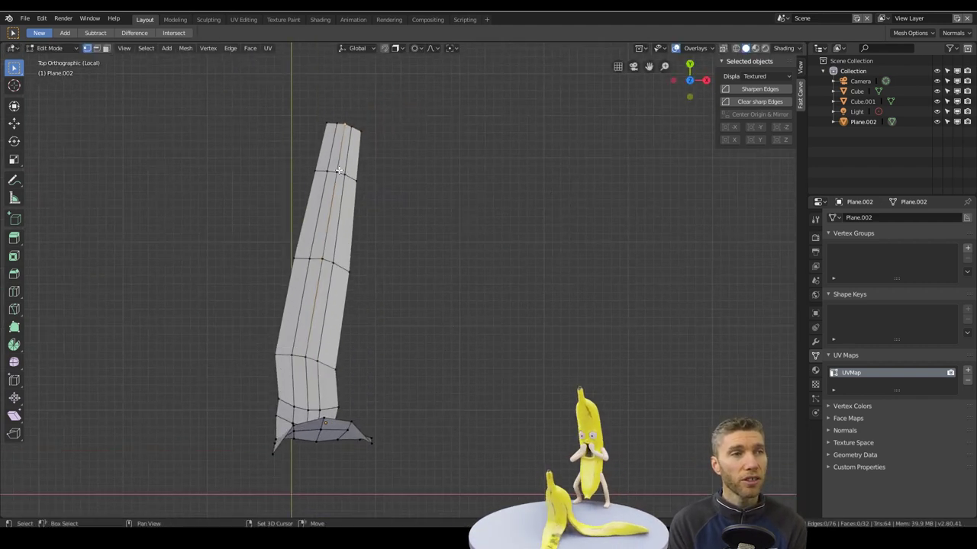
click(321, 126)
key(g)
click(362, 114)
click(312, 258)
key(g)
click(321, 255)
Step: Shift the flap's centre edges and lower corner vertices with proportional editing as seen from the front
key(KP_1)
click(320, 231)
key(g)
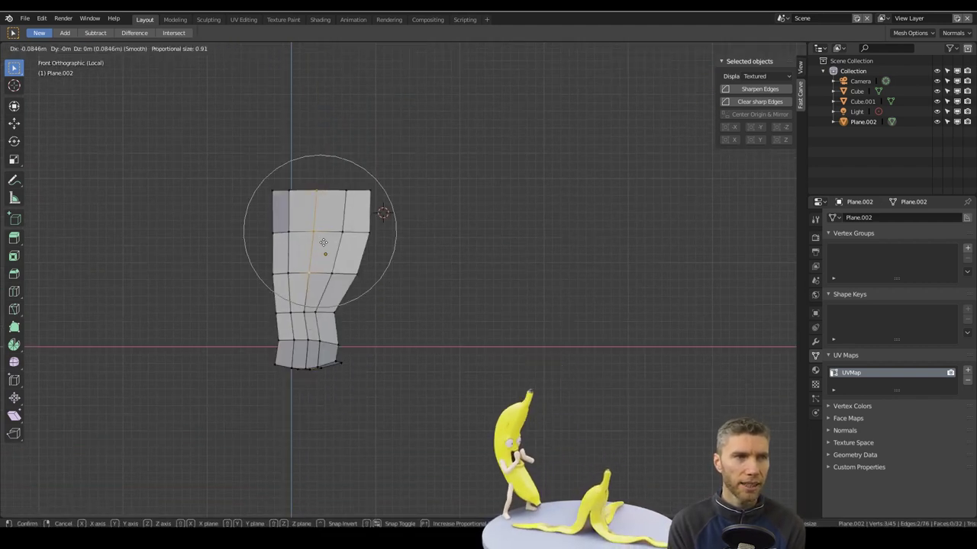
click(313, 189)
click(322, 310)
scroll(322, 310, up, 2)
click(311, 399)
key(g)
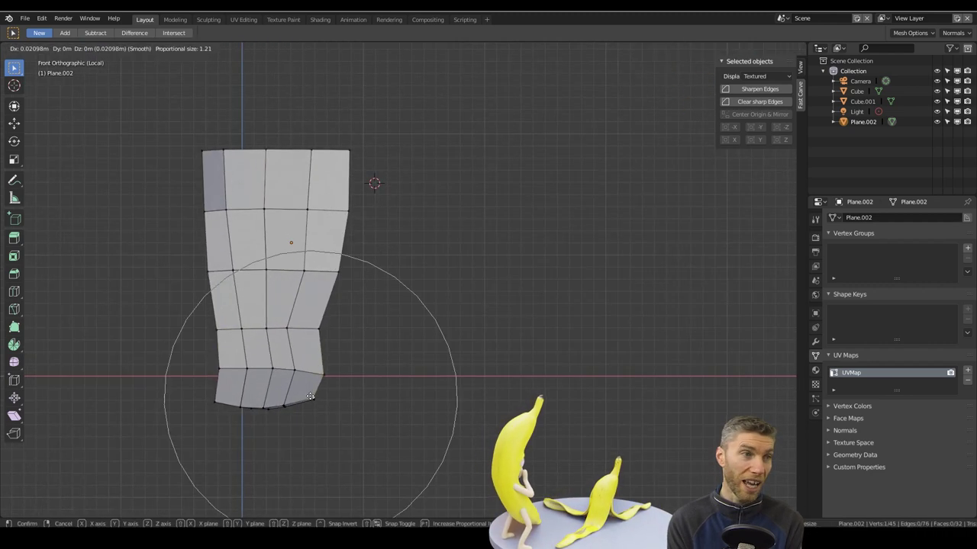
click(311, 397)
scroll(305, 382, up, 3)
key(g)
click(252, 440)
Step: Select the faces on one side of the flap's centre line and delete that half
scroll(188, 416, down, 5)
middle_drag(188, 416, 728, 287)
scroll(479, 203, down, 2)
key(Tab)
key(Tab)
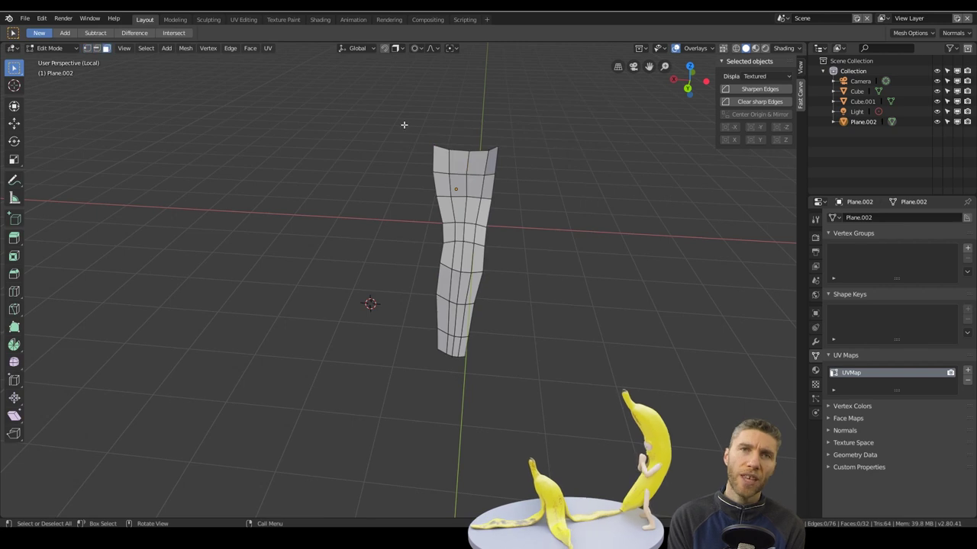
drag(404, 124, 453, 365)
key(x)
click(460, 333)
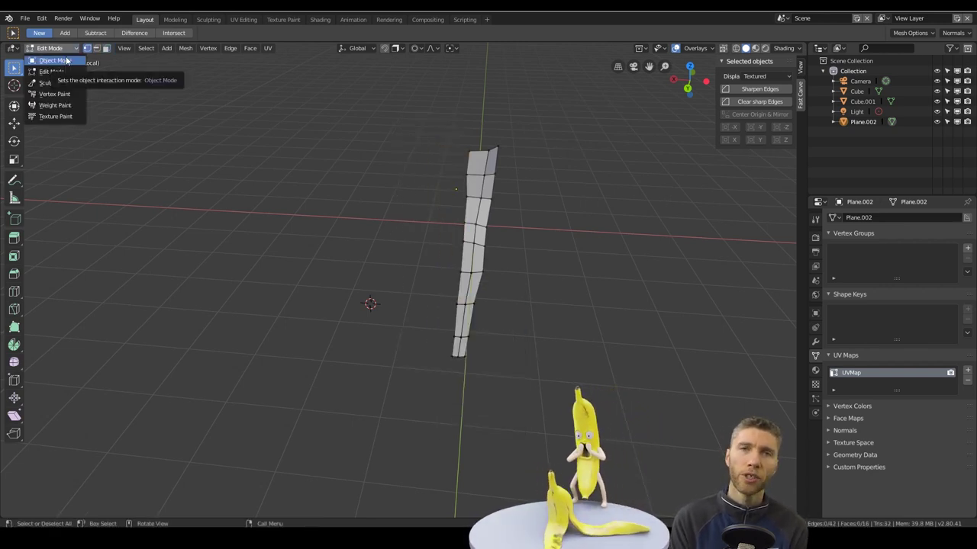
Step: Return to Object Mode and set the half flap's origin to the 3D cursor on its cut edge
click(55, 48)
click(64, 116)
click(60, 48)
click(69, 63)
click(160, 48)
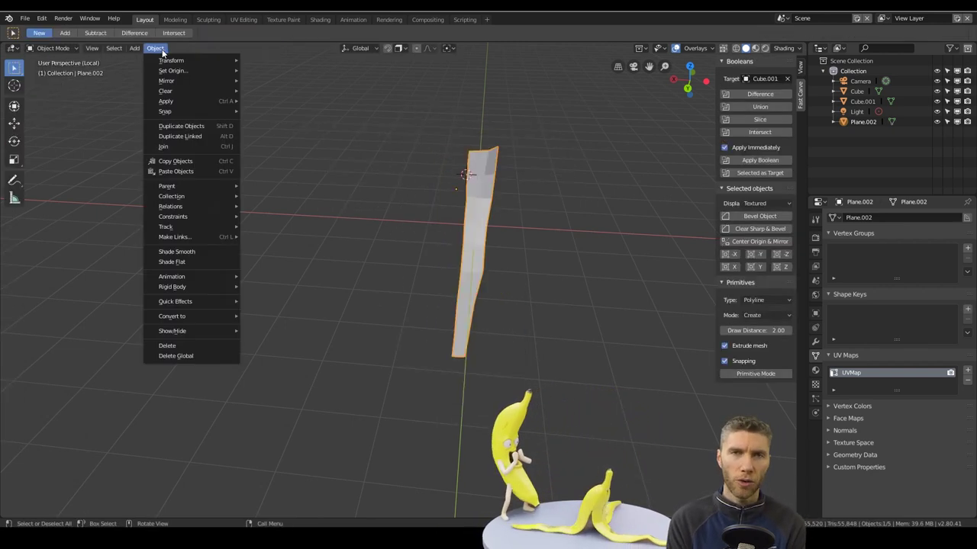
click(273, 93)
Step: Add a Mirror modifier across the X axis to the half flap and apply the object's transform
click(814, 343)
click(847, 218)
click(765, 318)
middle_drag(643, 395, 459, 190)
key(ctrl+a)
click(480, 196)
click(834, 273)
click(834, 284)
Step: Enable clipping on the mirror and move the centre edge loop along X to close the gap
key(Tab)
alt+click(450, 213)
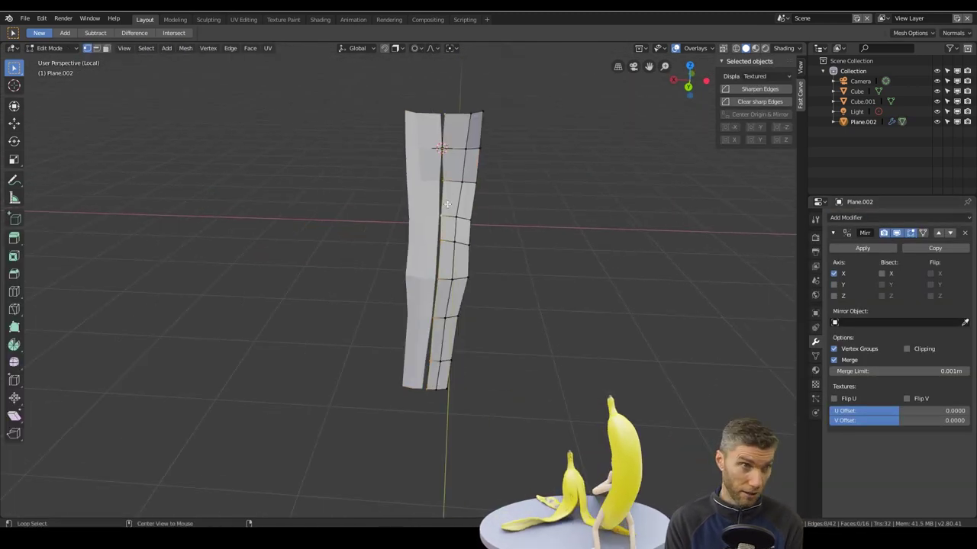
key(g)
key(x)
click(442, 215)
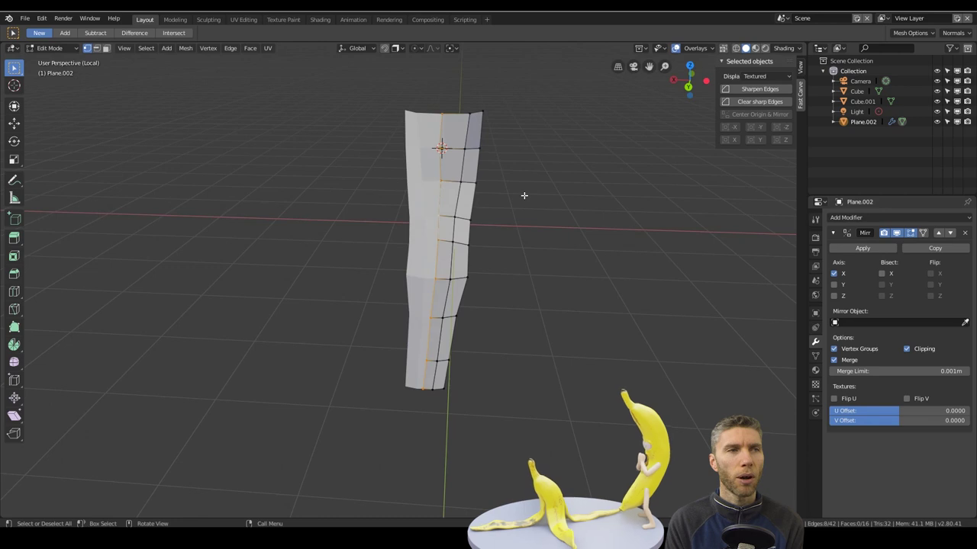
click(527, 197)
Step: Turn on proportional editing and adjust the mirrored flap's centre and inner vertices along its lower section
middle_drag(526, 197, 504, 152)
click(437, 325)
ctrl+click(429, 301)
key(o)
key(g)
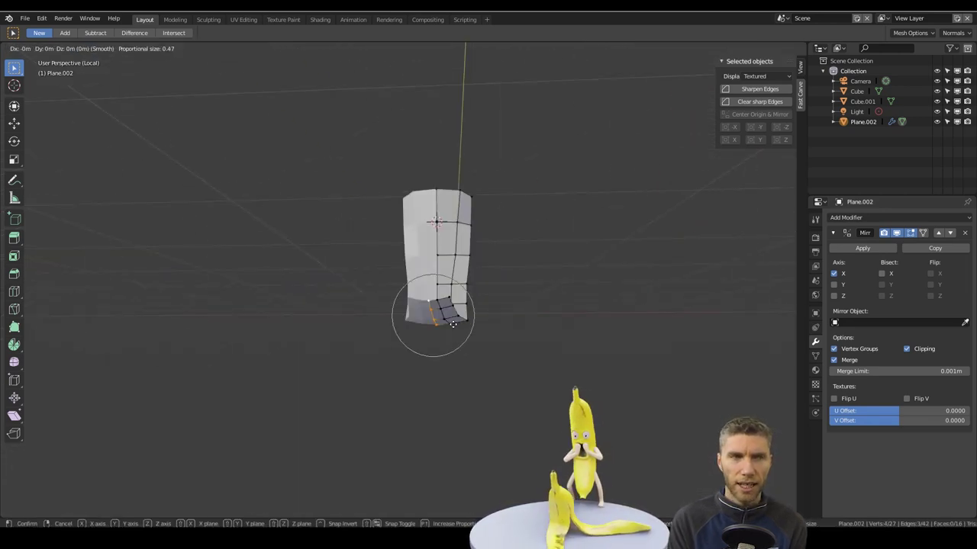
key(g)
middle_drag(430, 318, 466, 322)
click(374, 293)
click(325, 314)
key(g)
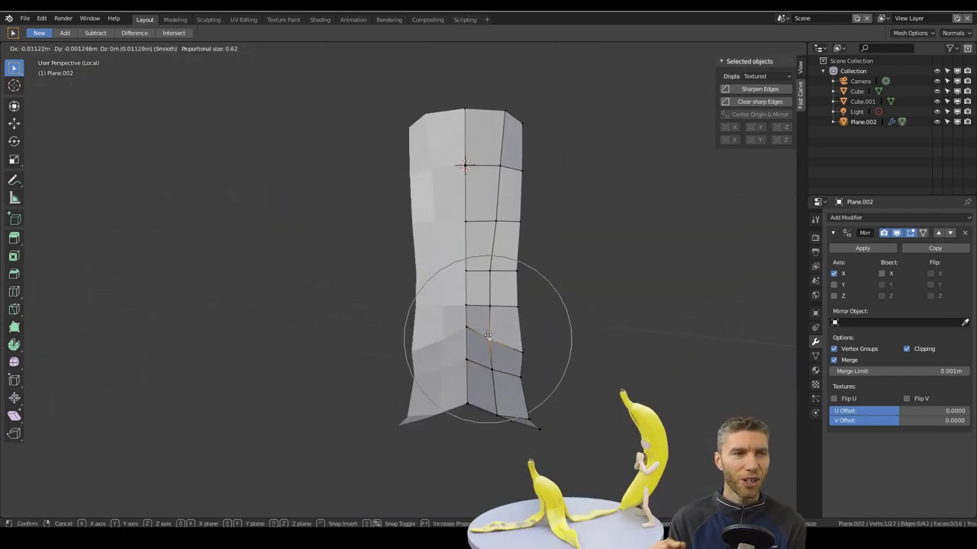
Step: Adjust vertices along the flap's bend from the side to smooth its outward curve
middle_drag(528, 345, 674, 283)
key(g)
click(653, 325)
middle_drag(653, 325, 420, 306)
key(g)
key(g)
click(429, 309)
Step: Select the vertices along the flap's tip edge and move them to refine the end of the peel
middle_drag(513, 315, 519, 366)
shift+click(430, 424)
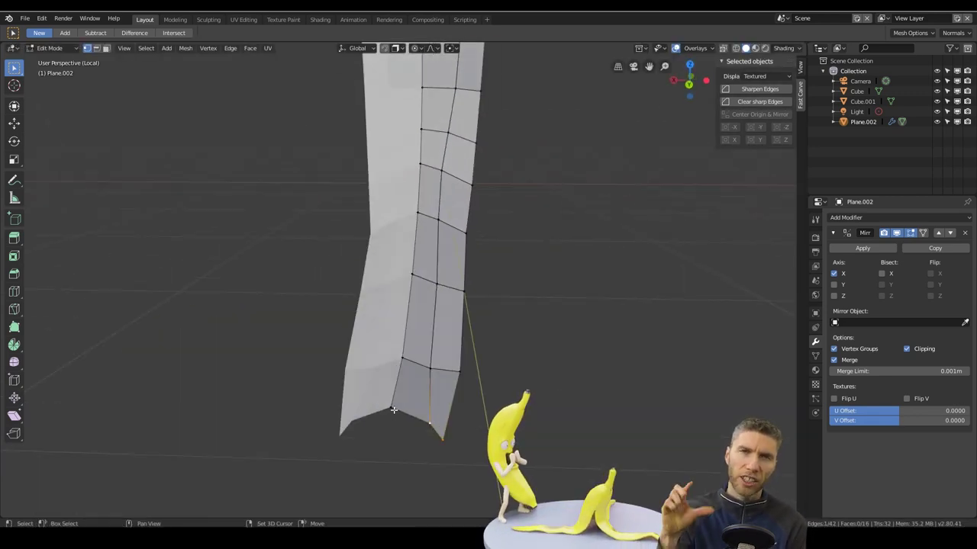
key(g)
middle_drag(442, 324, 367, 336)
key(g)
Step: Add a Solidify modifier to the mirrored peel flap
click(854, 218)
click(770, 379)
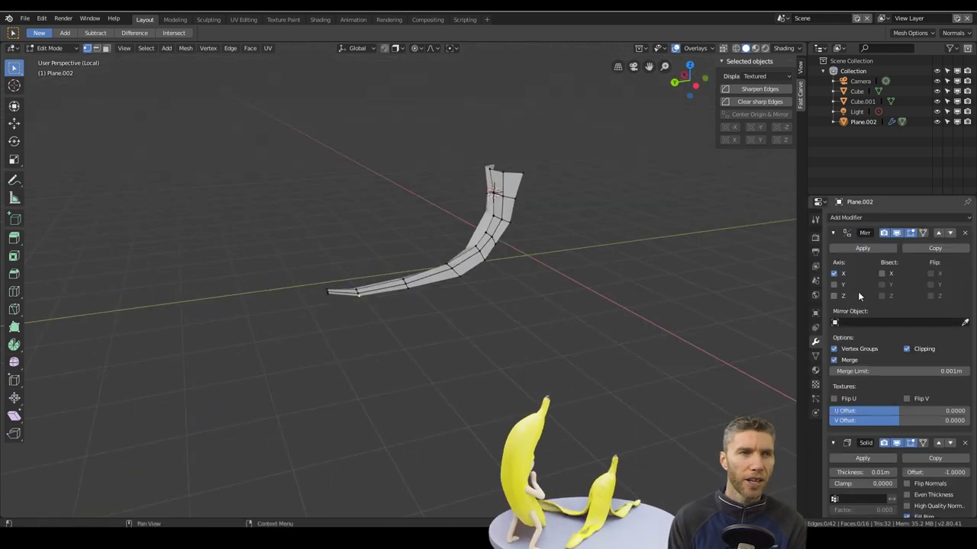
Step: Adjust the Solidify thickness of the mirrored peel flap and add a Subdivision Surface modifier to it
scroll(856, 359, down, 3)
drag(854, 422, 867, 422)
middle_drag(656, 328, 611, 328)
scroll(870, 343, up, 3)
click(896, 218)
click(778, 382)
Step: Move vertices of the thickened peel flap to refine its curve and its fit to the cut banana
middle_drag(733, 328, 521, 353)
scroll(702, 330, up, 3)
key(g)
click(442, 381)
key(g)
click(457, 328)
middle_drag(457, 328, 517, 352)
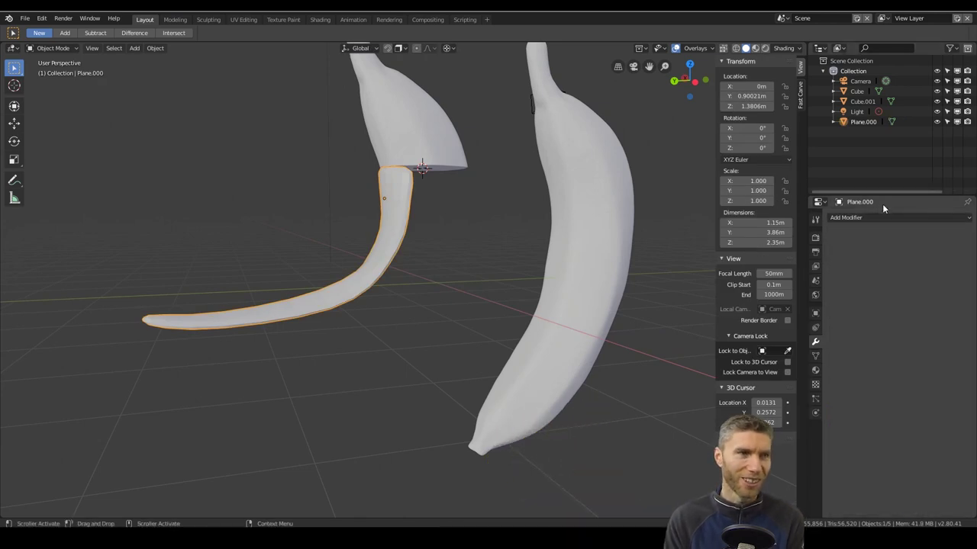
Step: Add a Multires modifier to the peel flap and subdivide it to level 2
click(878, 219)
click(787, 333)
click(941, 275)
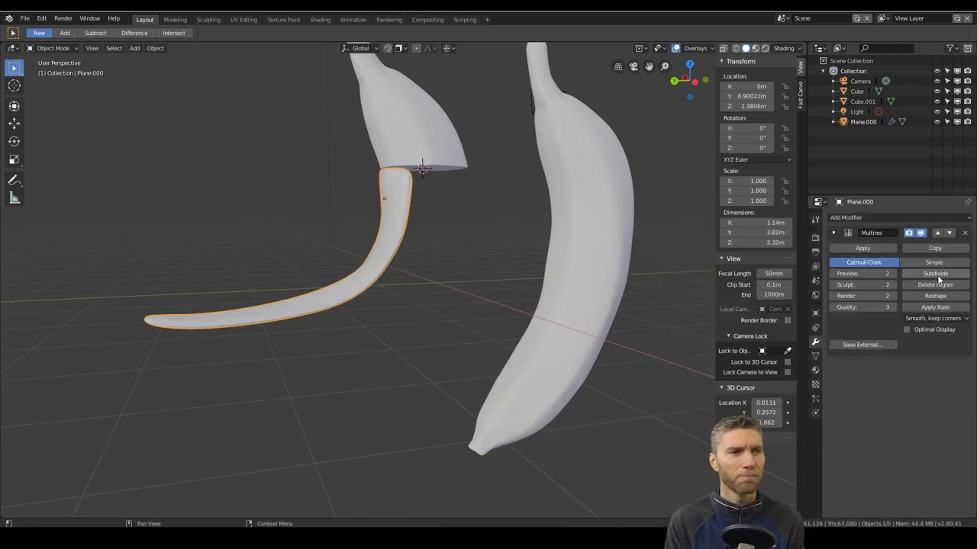
Step: Make two linked duplicates of the flap and rotate them about Z to about -115° and -238° around the cut banana's rim
middle_drag(457, 382, 395, 239)
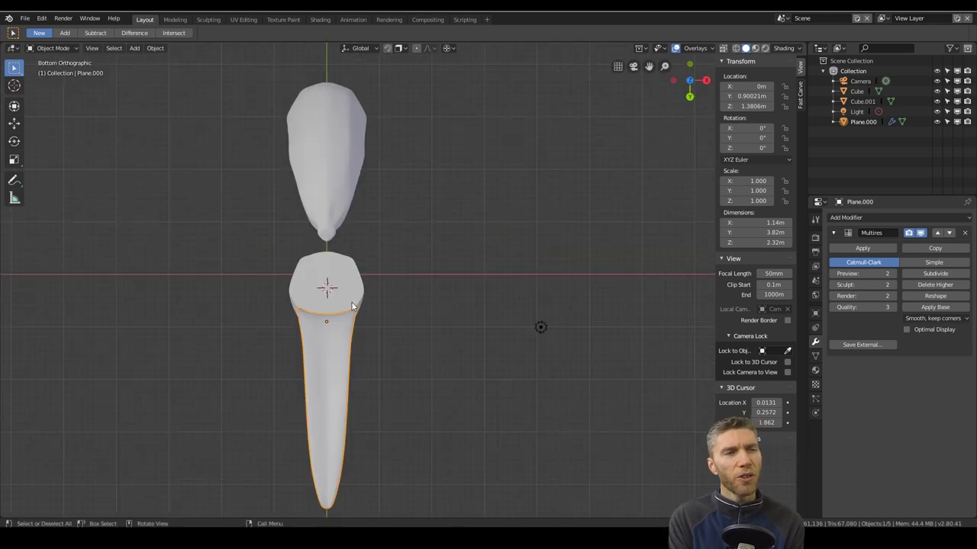
key(shift+d)
key(r)
right_click(375, 309)
key(r)
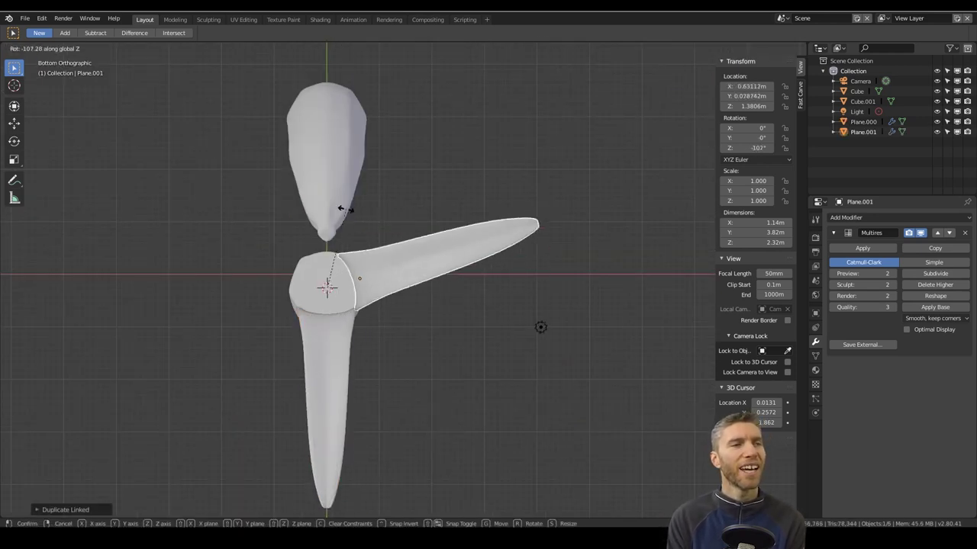
click(353, 250)
right_click(358, 231)
key(r)
click(285, 287)
Step: Examine the three linked peel flaps and the cut banana's rim from several sides
middle_drag(386, 271, 381, 176)
mouse_move(378, 214)
middle_down()
mouse_move(454, 199)
mouse_move(443, 266)
mouse_move(419, 270)
middle_up()
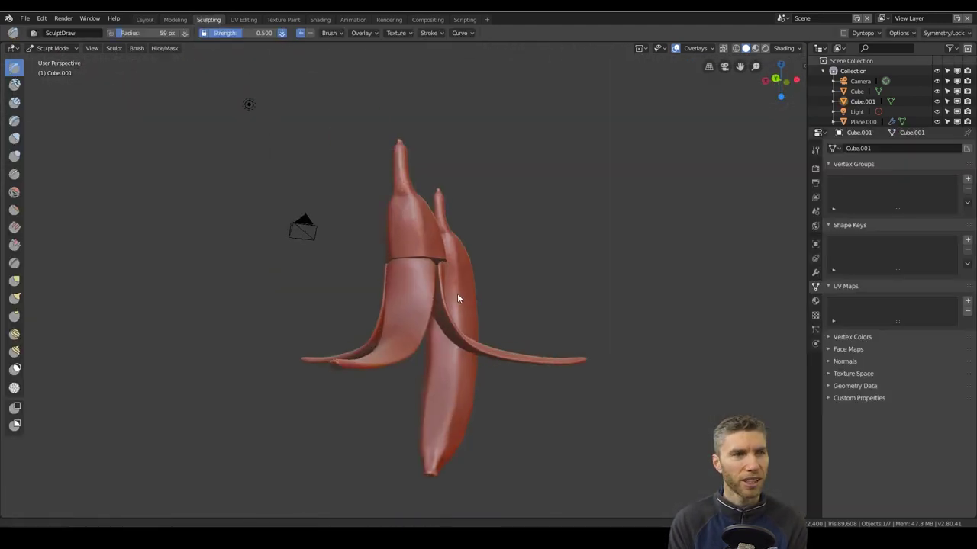
scroll(432, 232, up, 4)
key(shift+c)
mouse_move(458, 298)
middle_down()
mouse_move(431, 231)
mouse_move(435, 303)
mouse_move(467, 247)
mouse_move(427, 267)
mouse_move(357, 351)
mouse_move(502, 289)
mouse_move(445, 265)
mouse_move(554, 288)
mouse_move(400, 187)
mouse_move(392, 198)
mouse_move(501, 349)
mouse_move(391, 240)
middle_up()
mouse_move(352, 206)
middle_down()
mouse_move(397, 98)
mouse_move(443, 360)
middle_up()
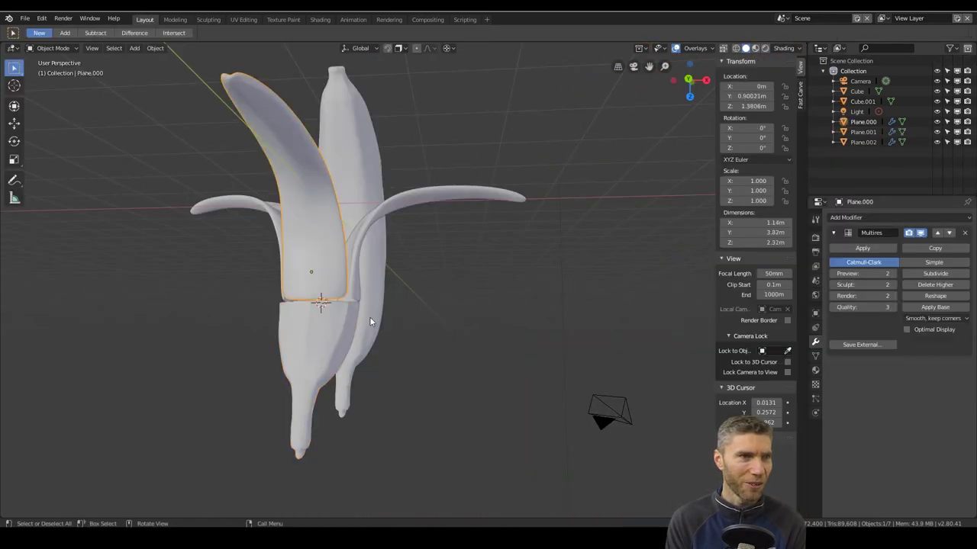
mouse_move(371, 321)
middle_down()
mouse_move(419, 369)
mouse_move(483, 286)
mouse_move(412, 155)
middle_up()
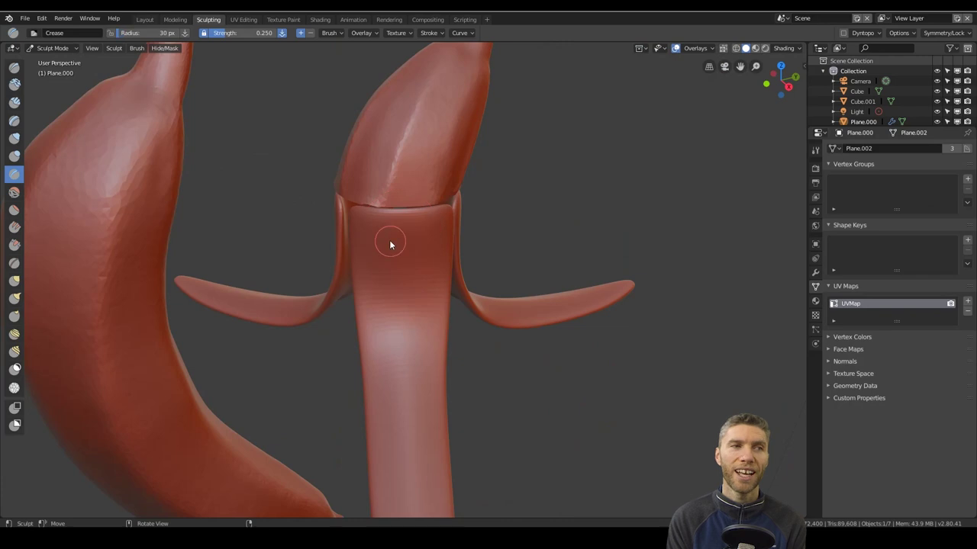
mouse_move(390, 245)
middle_down()
mouse_move(386, 201)
mouse_move(412, 267)
mouse_move(588, 297)
middle_up()
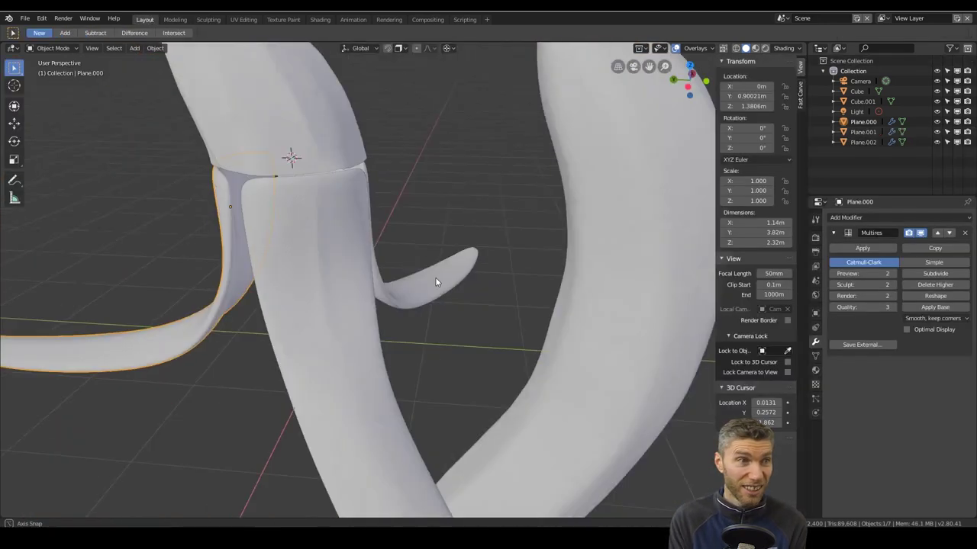
mouse_move(435, 282)
middle_down()
mouse_move(403, 267)
mouse_move(447, 354)
mouse_move(577, 342)
middle_up()
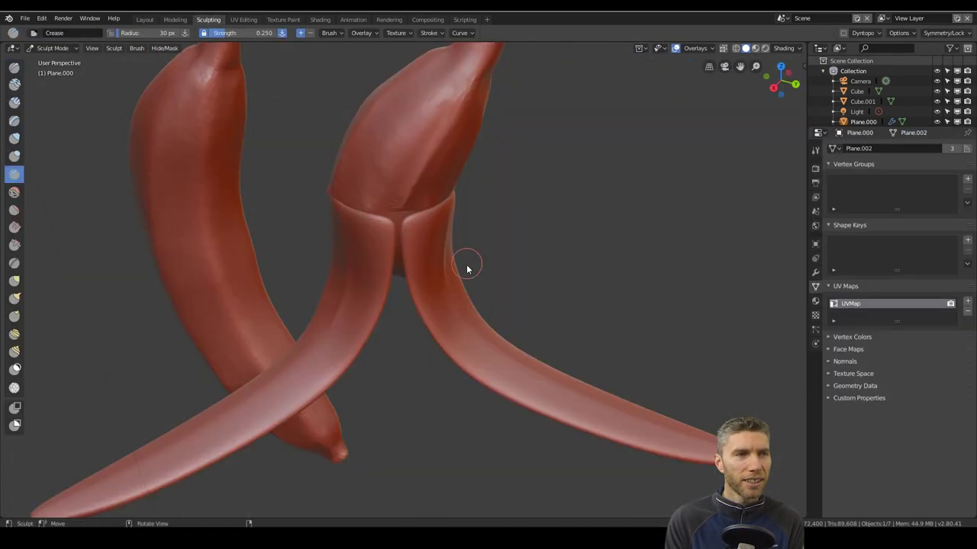
mouse_move(467, 269)
middle_down()
mouse_move(438, 264)
mouse_move(543, 203)
mouse_move(461, 144)
middle_up()
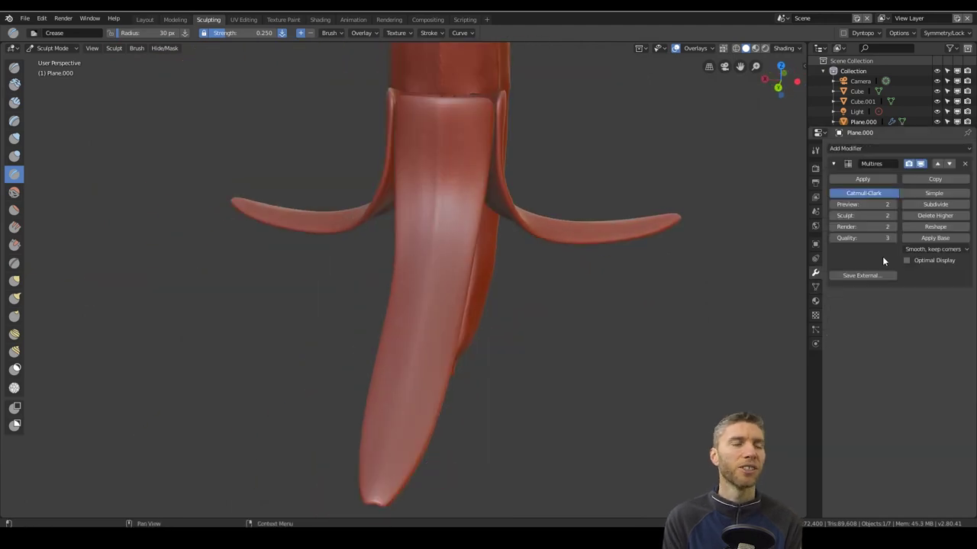
Step: Subdivide the peel flap's Multires modifier to level 4 for finer sculpting near the tip
mouse_move(610, 263)
middle_down()
mouse_move(458, 264)
mouse_move(432, 209)
mouse_move(454, 329)
mouse_move(371, 316)
mouse_move(454, 323)
mouse_move(275, 440)
mouse_move(579, 284)
middle_up()
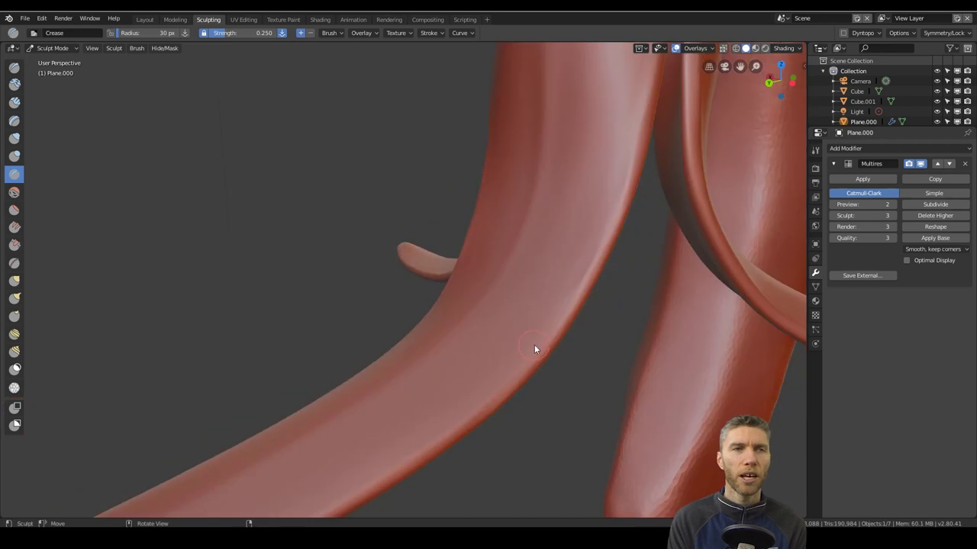
mouse_move(534, 348)
middle_down()
mouse_move(484, 285)
mouse_move(584, 305)
mouse_move(464, 389)
mouse_move(506, 264)
mouse_move(464, 375)
middle_up()
middle_drag(470, 315, 478, 319)
scroll(478, 319, up, 5)
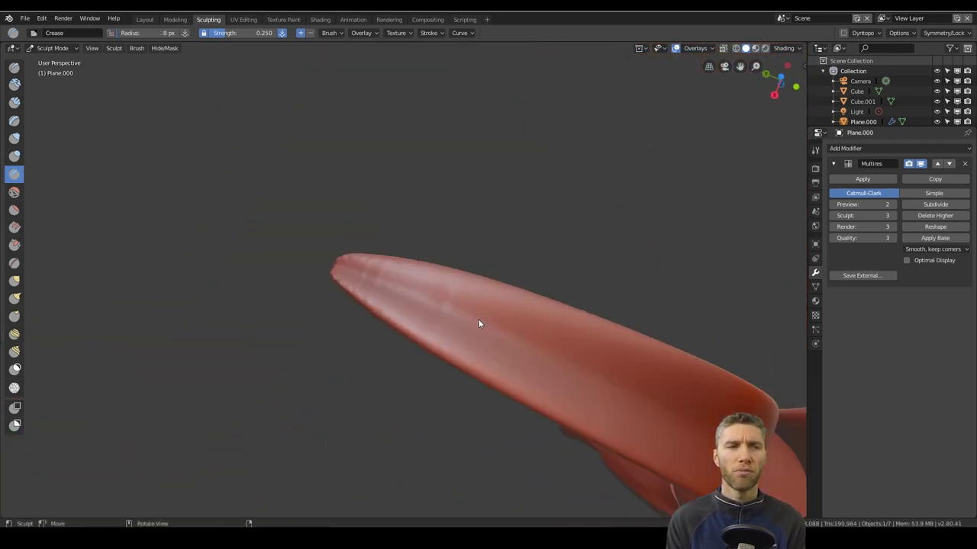
click(935, 205)
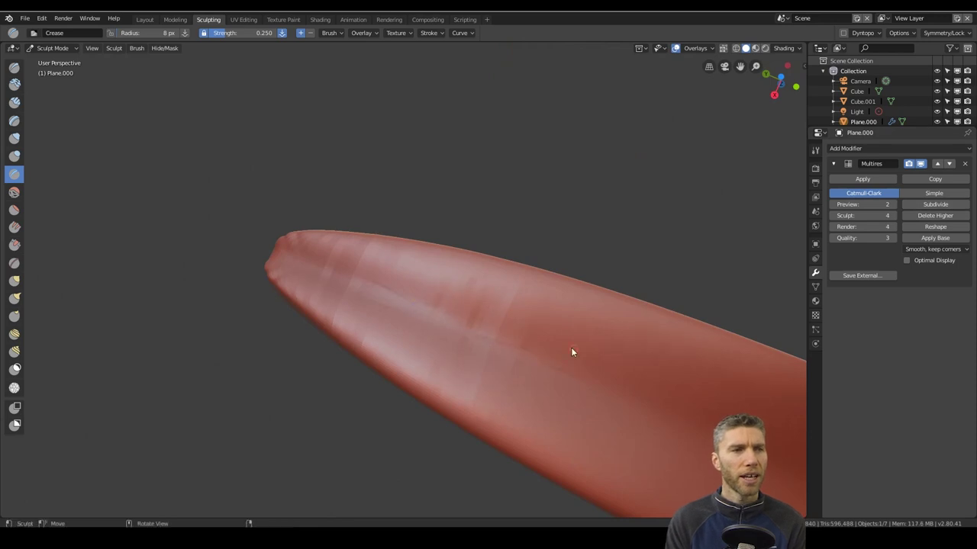
Step: Add edge loops across the flap's base mesh near its tip
mouse_move(572, 351)
middle_down()
mouse_move(663, 421)
mouse_move(456, 356)
middle_up()
mouse_move(402, 309)
middle_down()
mouse_move(460, 331)
mouse_move(351, 377)
mouse_move(508, 342)
mouse_move(498, 454)
mouse_move(573, 410)
mouse_move(434, 380)
middle_up()
key(Tab)
key(ctrl+r)
click(421, 313)
click(420, 313)
double_click(480, 322)
key(ctrl+r)
mouse_move(480, 322)
middle_down()
mouse_move(539, 412)
mouse_move(521, 373)
mouse_move(456, 320)
middle_up()
double_click(539, 412)
key(Tab)
Step: Sculpt fine lengthwise creases along the peel flap with the Crease brush at an 8 px radius
ctrl+middle_drag(393, 348, 421, 295)
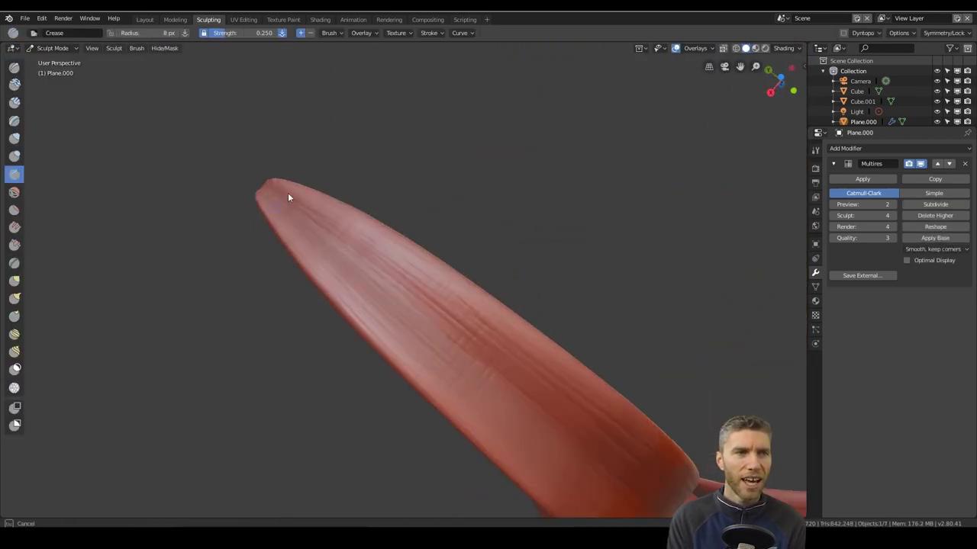
mouse_move(602, 397)
middle_down()
mouse_move(575, 225)
mouse_move(532, 294)
middle_up()
mouse_move(593, 338)
middle_down()
mouse_move(525, 301)
mouse_move(510, 395)
mouse_move(482, 387)
mouse_move(495, 379)
middle_up()
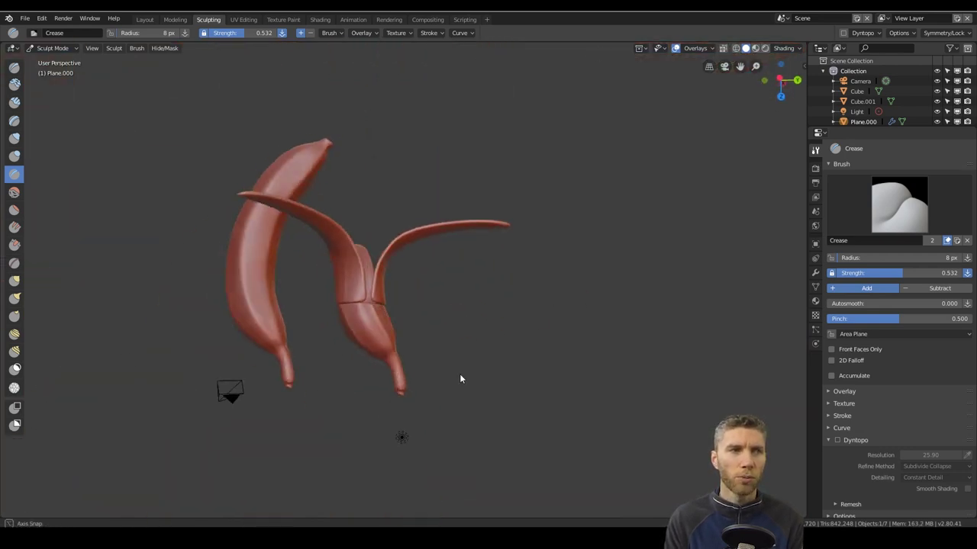
mouse_move(460, 378)
middle_down()
mouse_move(427, 392)
mouse_move(445, 376)
middle_up()
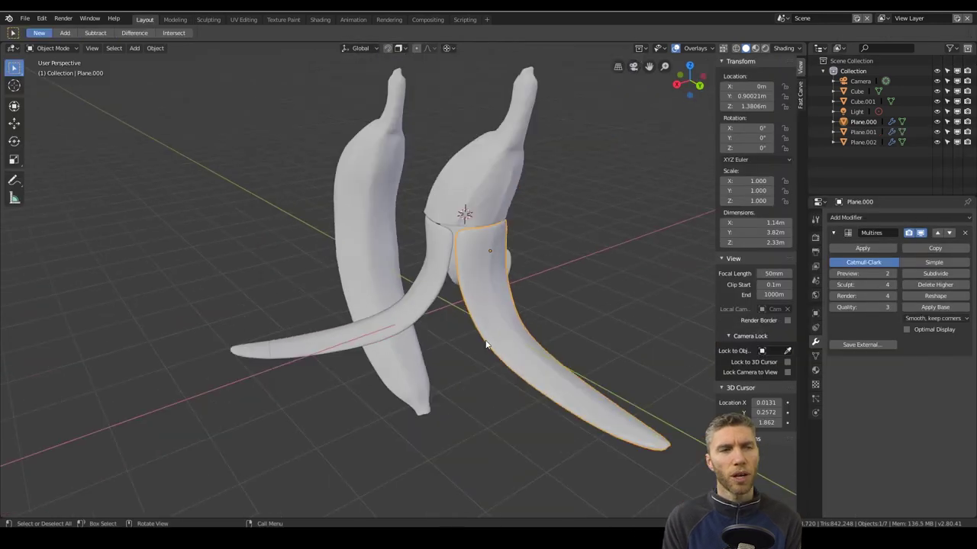
Step: Try to convert the linked multires peel flaps into plain meshes
mouse_move(488, 305)
middle_down()
mouse_move(512, 320)
mouse_move(431, 245)
middle_up()
click(832, 273)
middle_drag(532, 330, 528, 373)
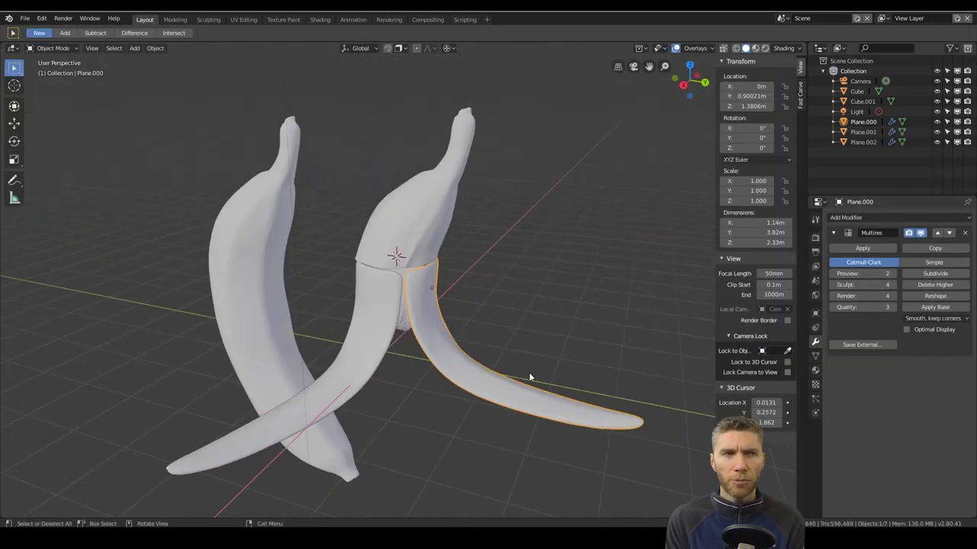
click(387, 288)
click(155, 47)
mouse_move(211, 317)
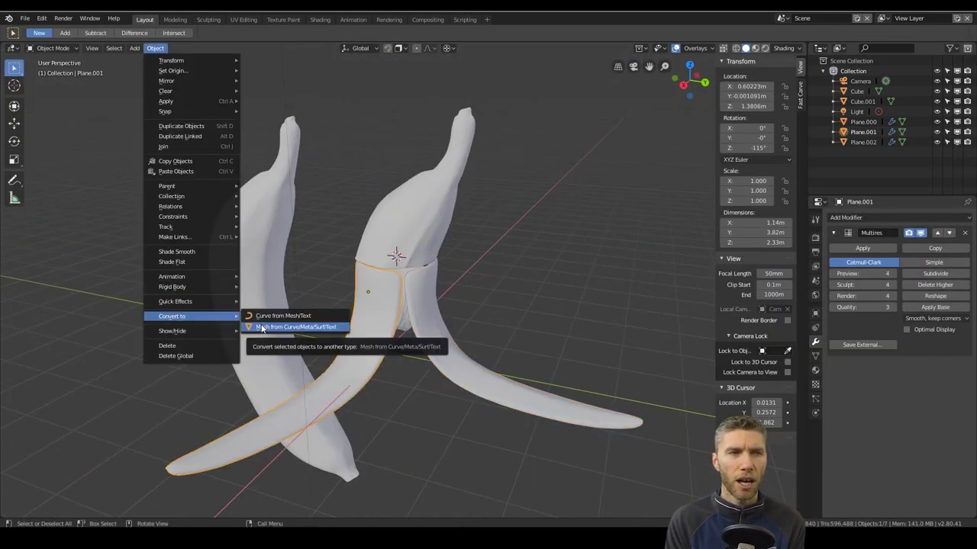
click(262, 328)
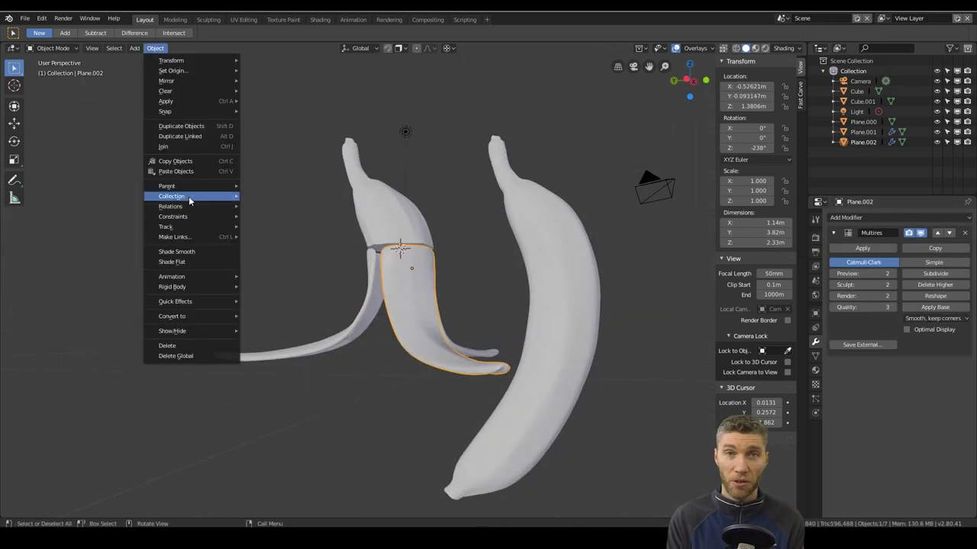
click(312, 319)
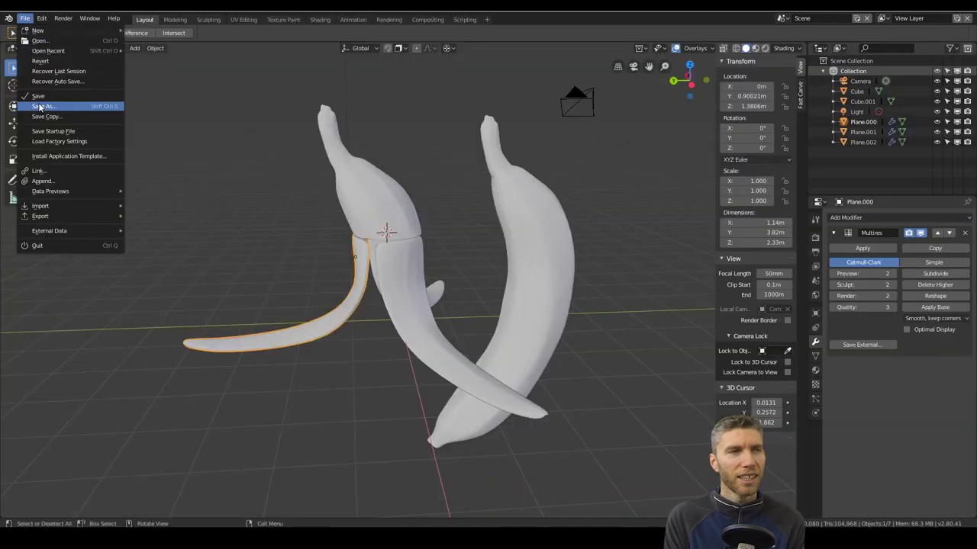
Step: Save the scene under a new file name and convert the first two multires peel flaps to meshes
click(39, 106)
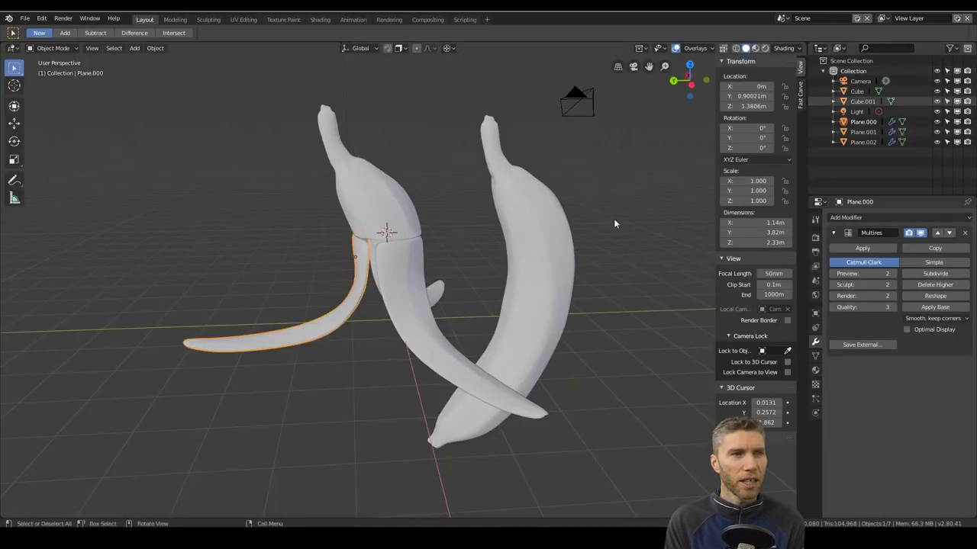
click(156, 48)
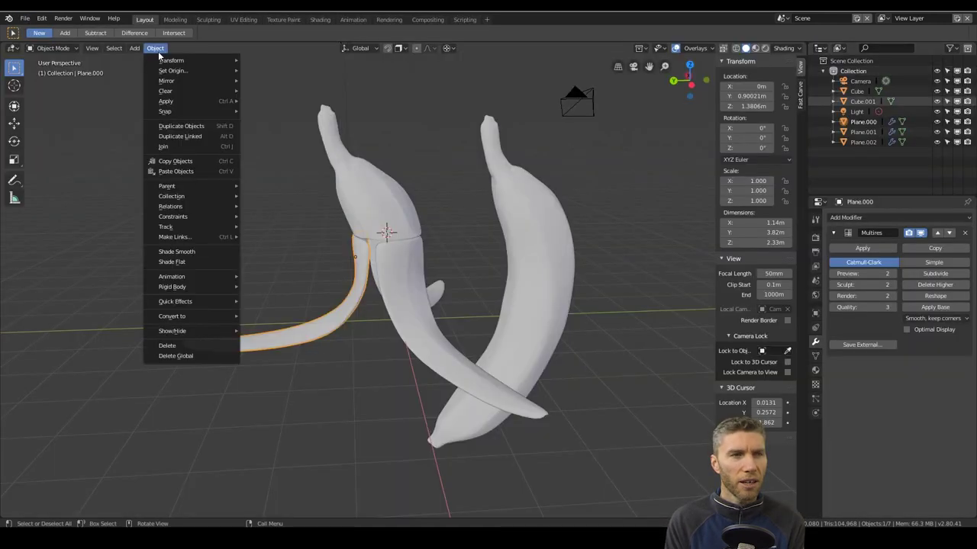
click(260, 327)
click(156, 48)
click(264, 327)
click(408, 313)
click(156, 48)
click(263, 327)
middle_drag(509, 306, 502, 305)
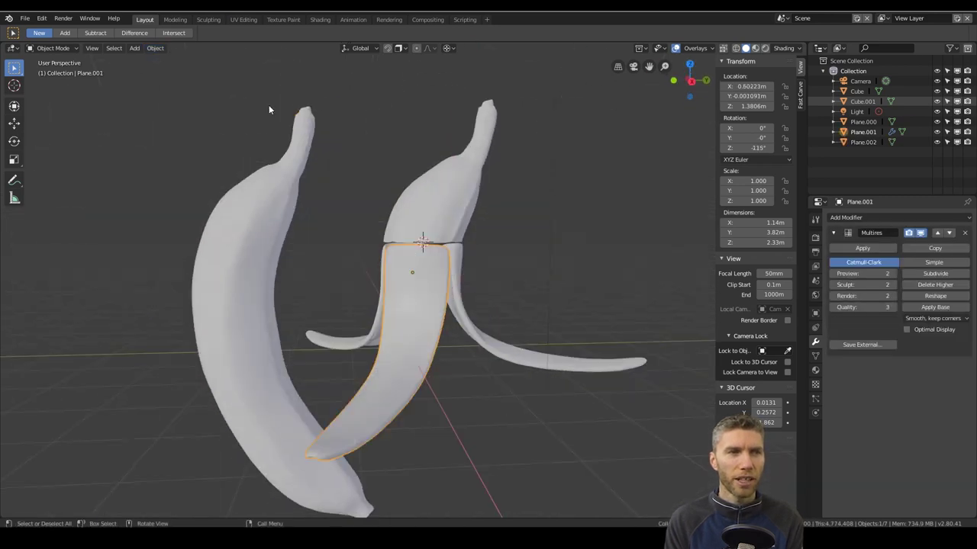
Step: Convert the remaining multires flap to a mesh and apply rotation and scale to a peel flap
click(155, 48)
mouse_move(191, 316)
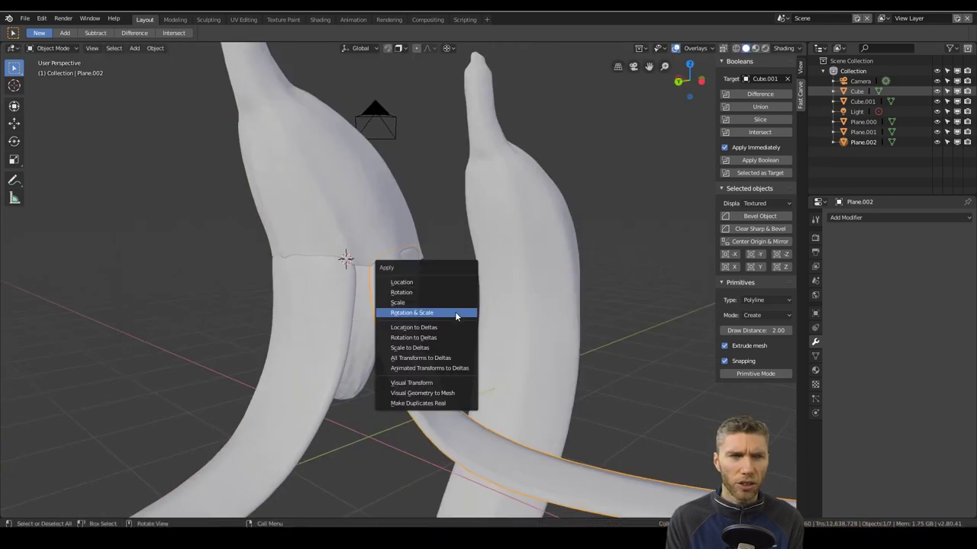
click(455, 319)
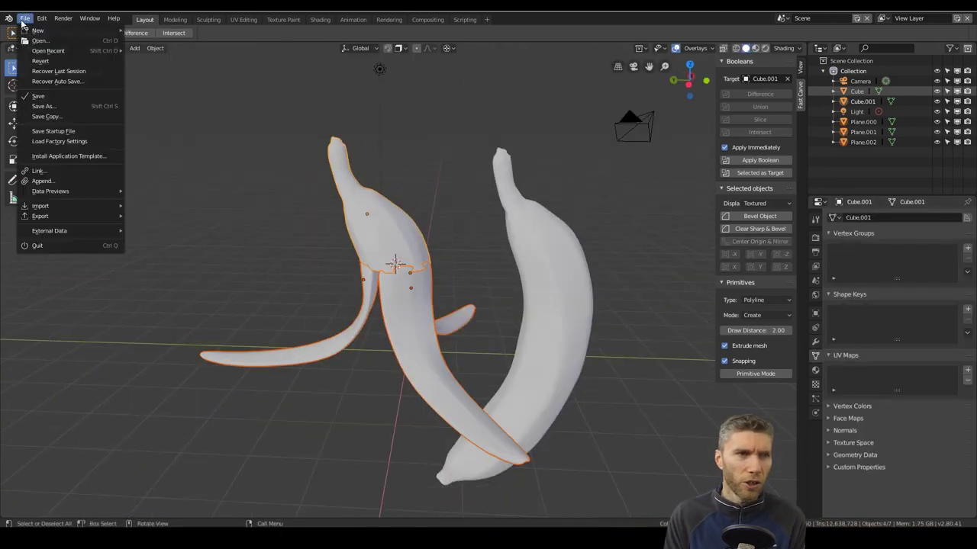
Step: Switch to Blender 2.79 and append the cut banana and peel flap objects from "banana split 2nd banana boolean.blend"
click(27, 19)
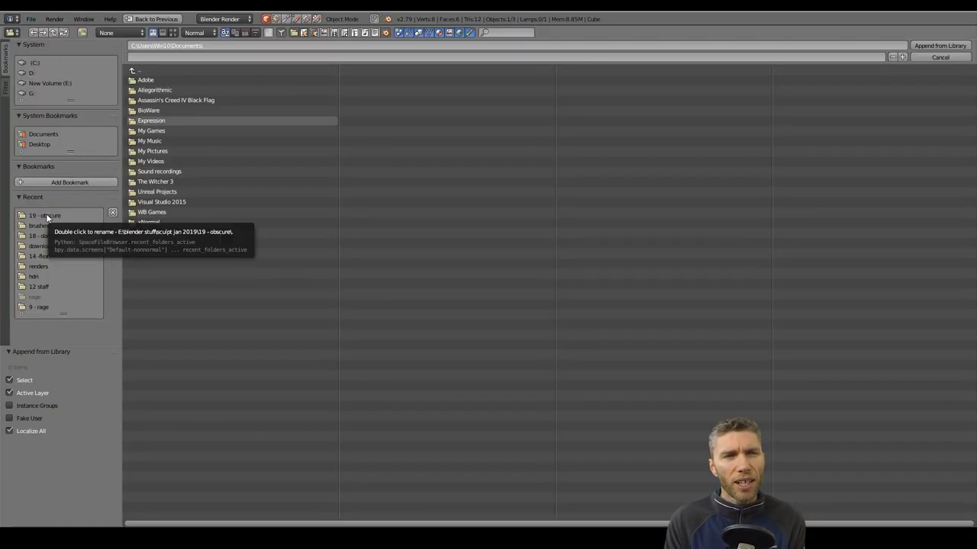
click(152, 260)
click(162, 33)
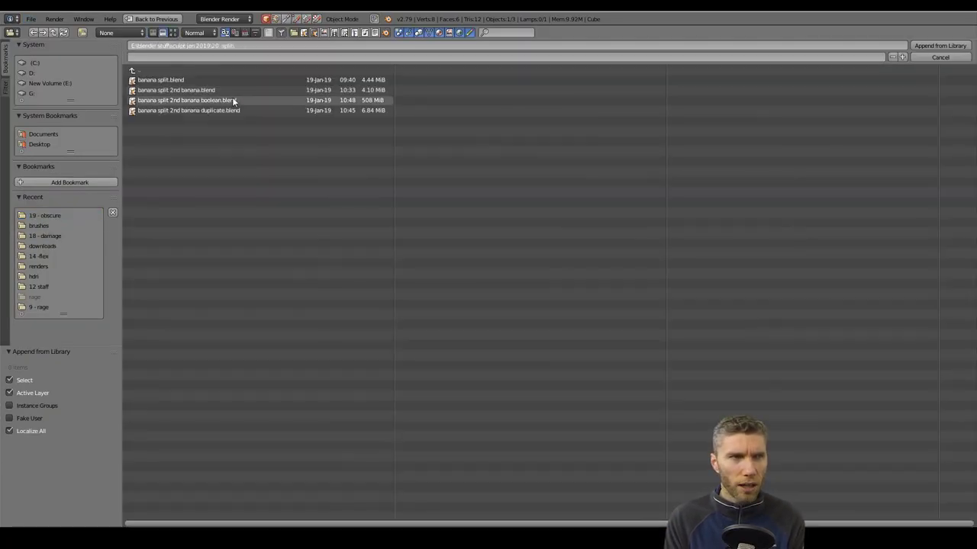
shift+click(173, 111)
key(Return)
Step: Delete the default cube and convert the appended banana and flap objects to meshes
key(Delete)
middle_drag(458, 267, 479, 246)
key(alt+c)
click(530, 246)
drag(5, 478, 9, 497)
scroll(429, 282, up, 3)
middle_drag(344, 281, 429, 287)
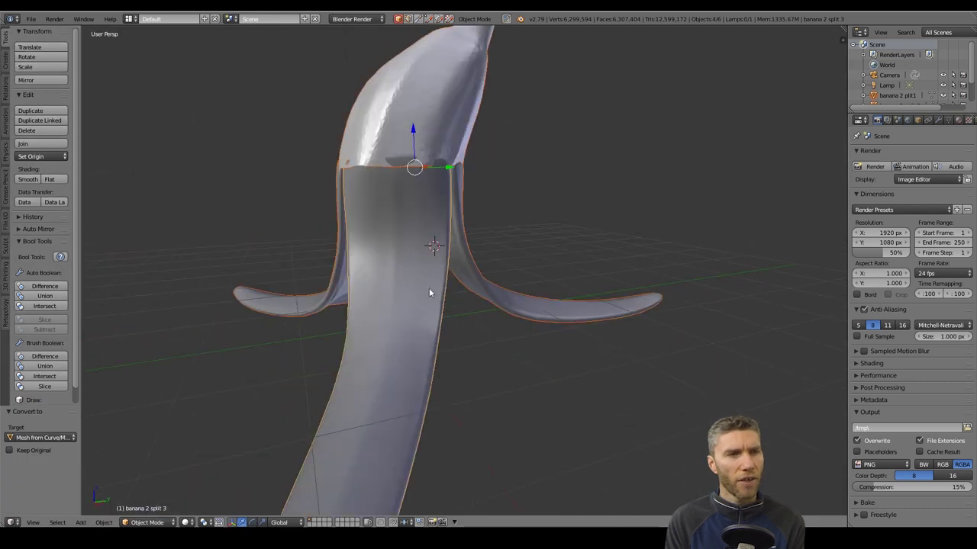
Step: Add a Decimate modifier with a ratio of 0.01 to one peel flap
right_click(428, 244)
middle_drag(427, 244, 561, 252)
click(938, 120)
click(908, 154)
click(780, 225)
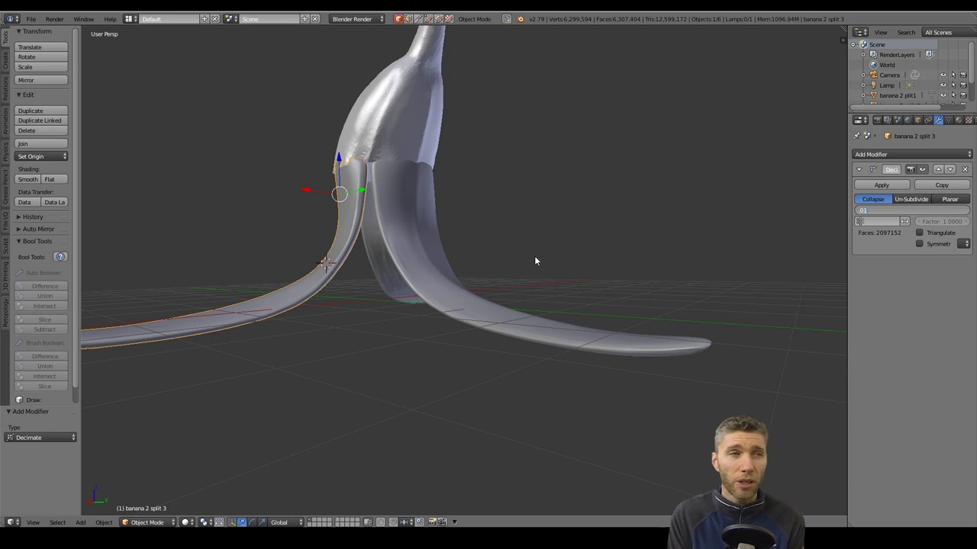
middle_drag(455, 310, 498, 320)
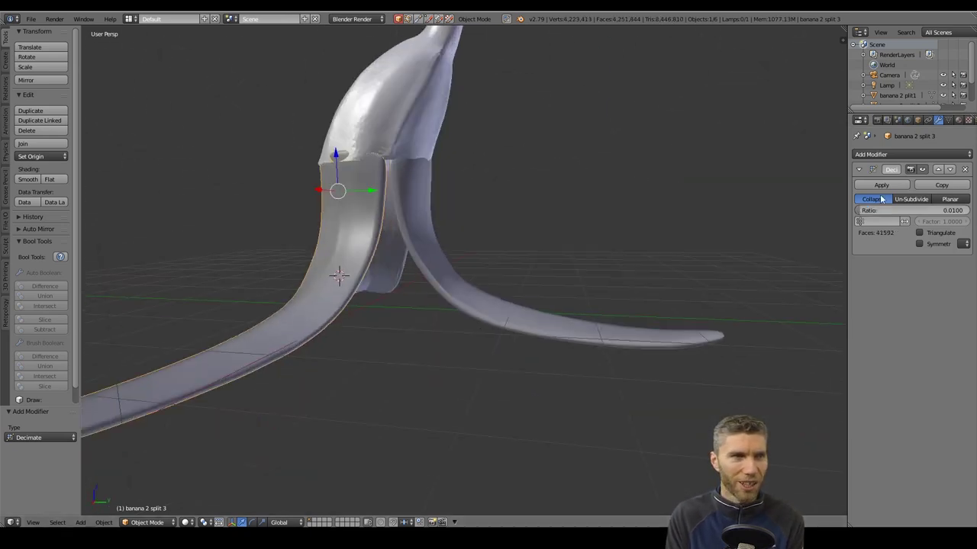
Step: Try to apply the Decimate modifier on the peel flap
click(949, 120)
click(937, 119)
click(889, 186)
Step: Delete the other two peel flaps and apply the Decimate modifier on the remaining one
right_click(455, 300)
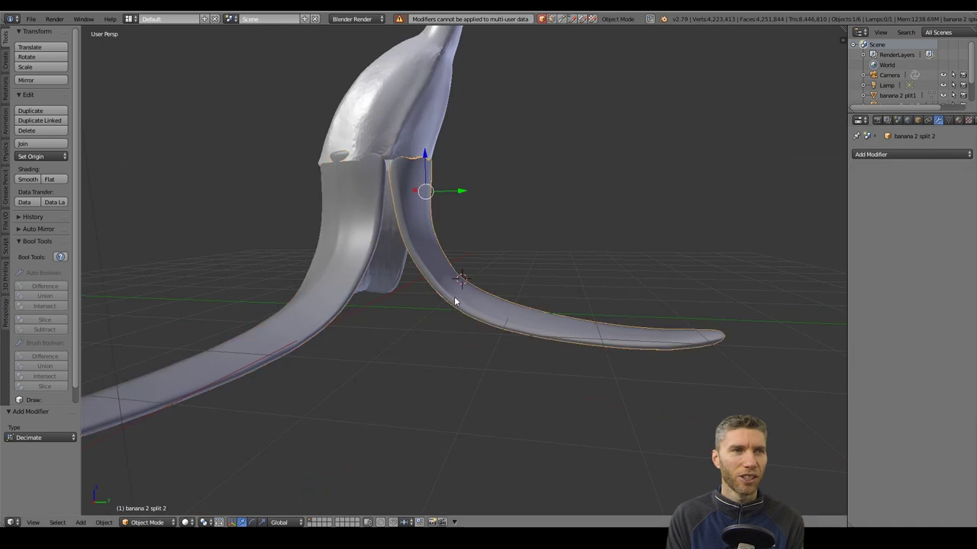
key(x)
click(461, 279)
right_click(399, 264)
key(x)
click(398, 263)
click(364, 256)
right_click(364, 256)
click(882, 186)
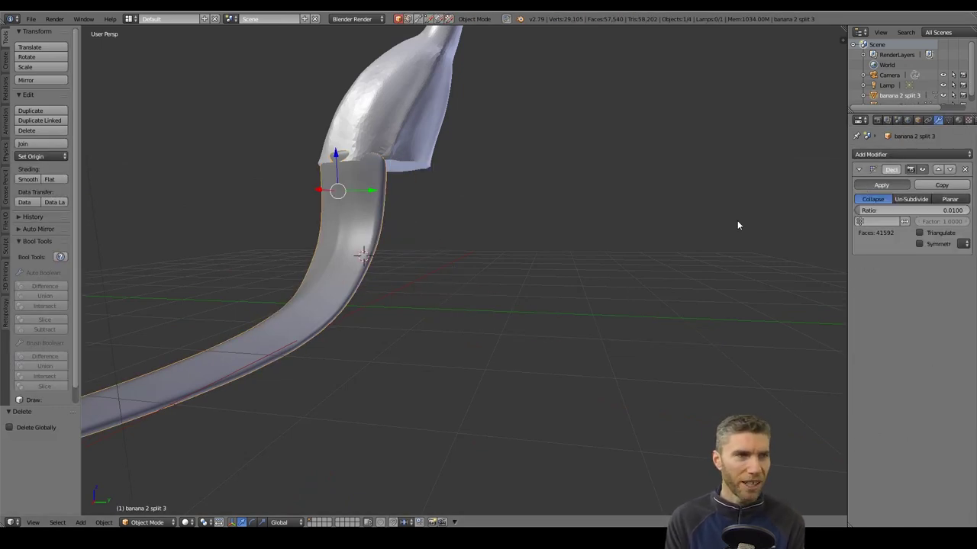
Step: Duplicate the decimated peel flap in place
right_click(525, 218)
middle_drag(611, 282, 455, 279)
right_click(443, 277)
key(shift+d)
right_click(443, 277)
key(ctrl+KP_7)
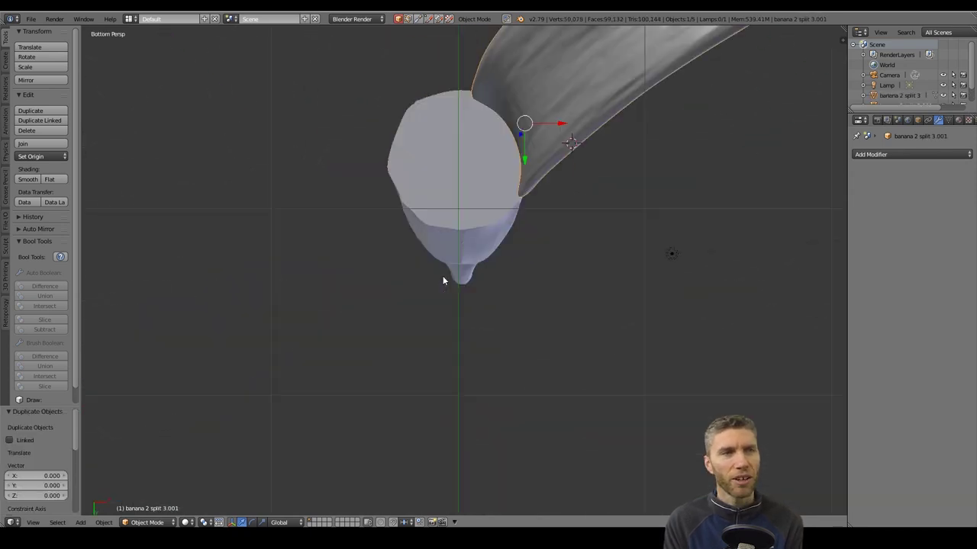
key(KP_5)
Step: Duplicate the flap again and rotate the copy -120° about the Z axis
key(shift+d)
right_click(537, 259)
key(r)
key(z)
key(minus)
key(1)
key(2)
key(0)
key(Return)
Step: Duplicate the rotated flap and turn the new copy another -120° about Z to form the third flap
key(shift+d)
right_click(473, 255)
key(r)
key(z)
key(minus)
key(1)
key(2)
key(0)
key(Return)
Step: Nudge the third peel flap about 0.024 along X and adjust its fit against the cut banana's rim
middle_drag(442, 264, 423, 298)
key(g)
middle_drag(515, 308, 399, 310)
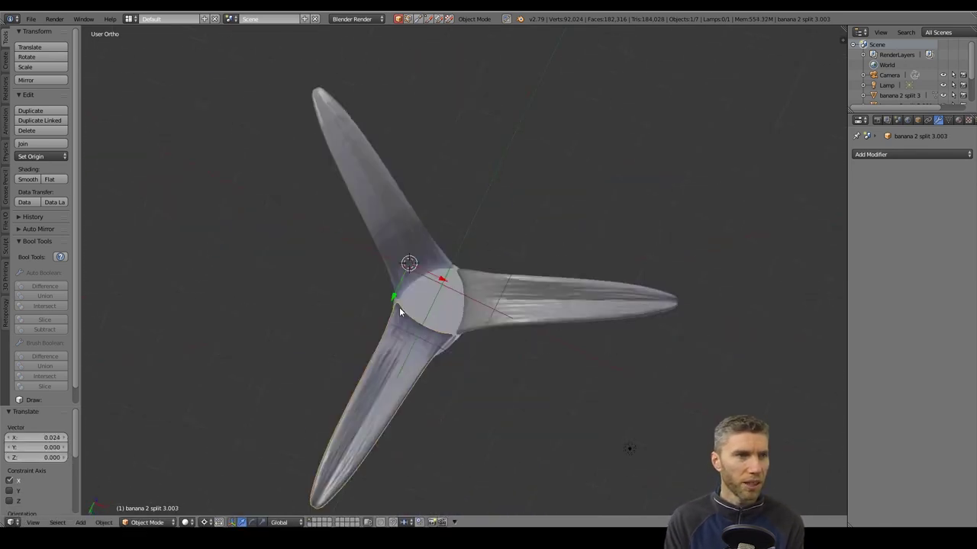
right_click(412, 335)
drag(442, 279, 450, 283)
middle_drag(450, 283, 433, 333)
Step: Select the cut banana and all three peel flaps and convert them to plain meshes
key(a)
key(alt+c)
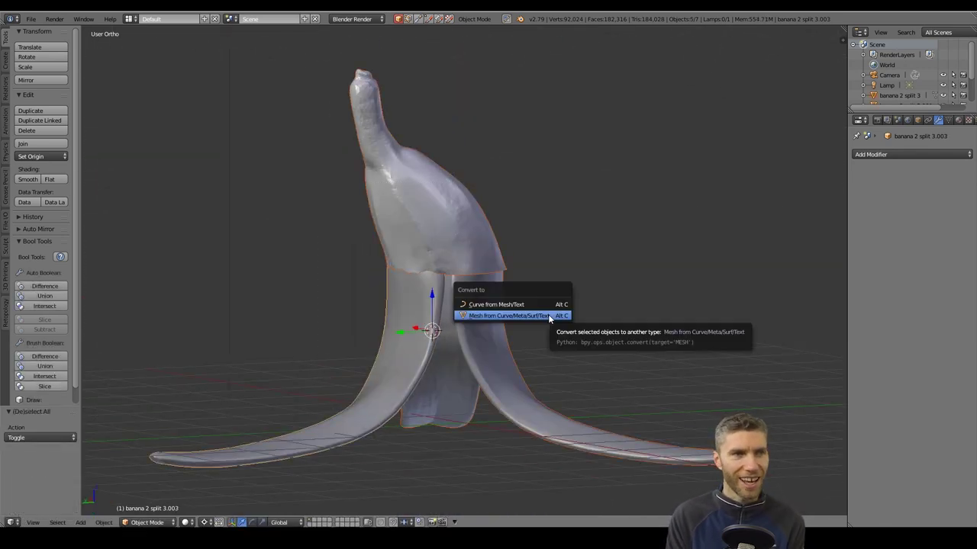
click(549, 316)
middle_drag(549, 316, 498, 253)
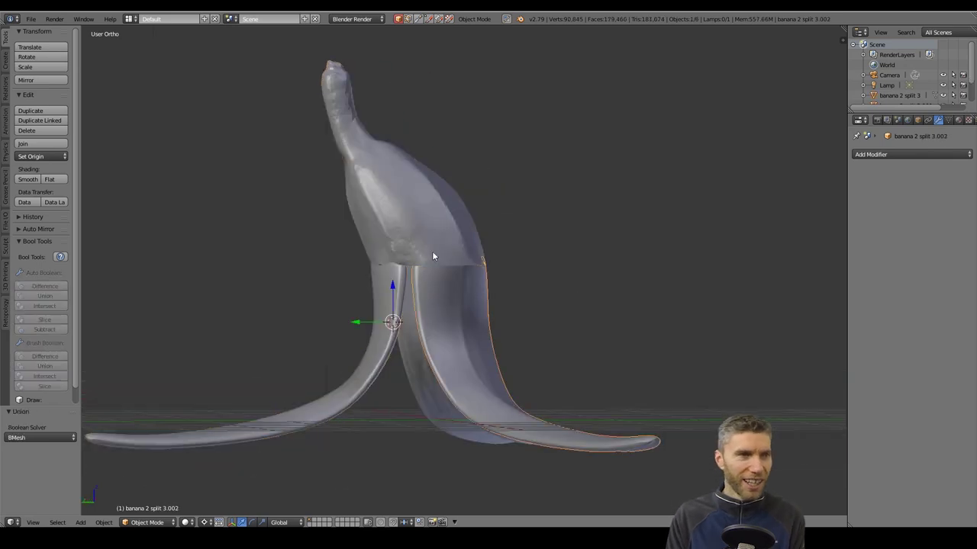
Step: Join the peel flaps to the cut banana with Boolean Union and delete the leftover object
click(149, 488)
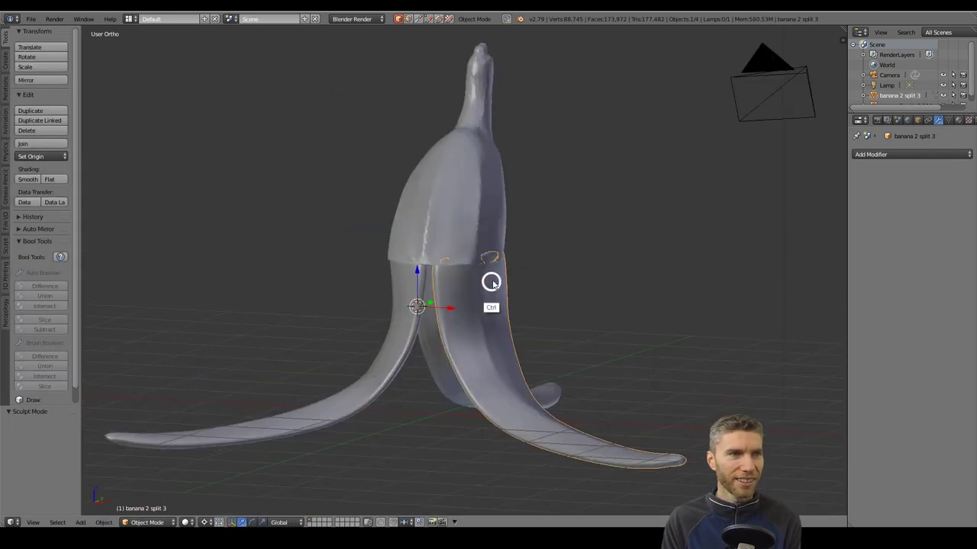
scroll(490, 282, up, 4)
scroll(410, 252, up, 3)
mouse_move(410, 249)
middle_down()
mouse_move(396, 263)
mouse_move(539, 216)
middle_up()
key(KP_5)
scroll(602, 271, up, 5)
mouse_move(603, 270)
middle_down()
mouse_move(591, 330)
mouse_move(476, 392)
middle_up()
scroll(477, 393, down, 5)
click(162, 522)
click(156, 509)
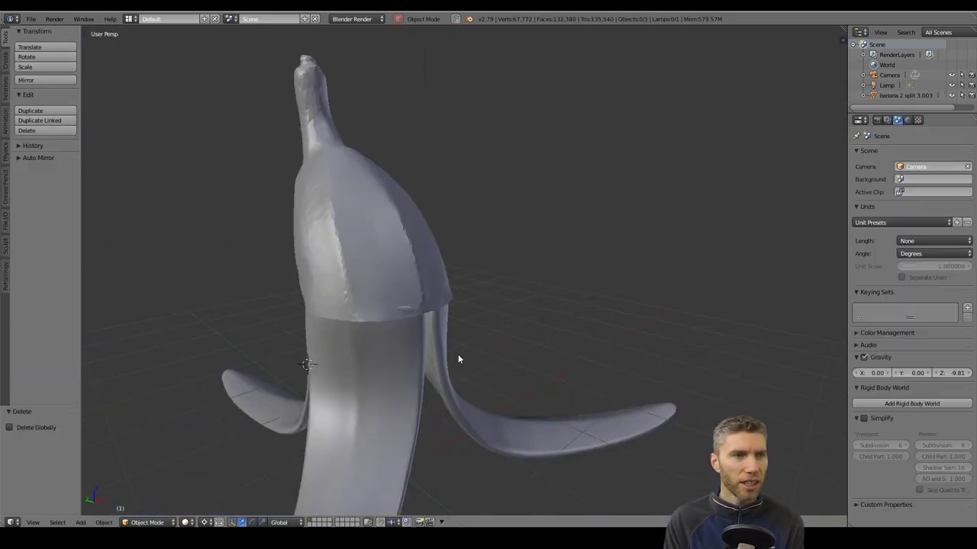
Step: Put the united peeled banana into Sculpt Mode and enable dynamic topology
click(147, 522)
click(149, 487)
click(147, 522)
click(152, 507)
scroll(431, 334, up, 5)
mouse_move(431, 334)
middle_down()
mouse_move(505, 276)
mouse_move(384, 227)
mouse_move(472, 376)
mouse_move(481, 342)
mouse_move(562, 337)
mouse_move(368, 281)
middle_up()
scroll(505, 276, down, 4)
scroll(472, 376, up, 4)
scroll(368, 281, down, 5)
click(155, 523)
click(159, 490)
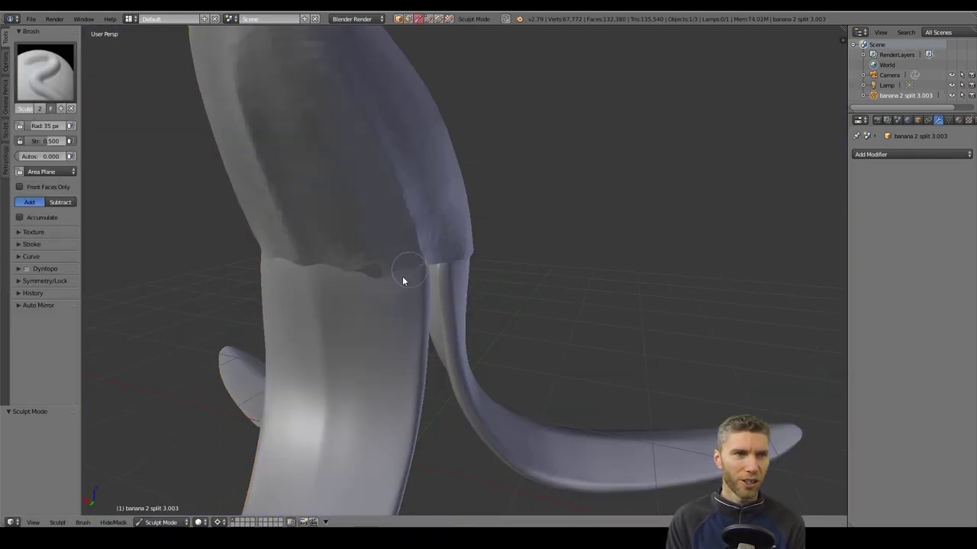
scroll(520, 281, up, 7)
mouse_move(547, 313)
middle_down()
mouse_move(512, 159)
mouse_move(513, 181)
middle_up()
click(26, 268)
Step: Blend the seam around the rim where the peel flaps meet the banana, including its underside
drag(536, 227, 758, 212)
middle_drag(759, 212, 458, 229)
drag(431, 226, 568, 243)
middle_drag(337, 248, 572, 259)
drag(572, 259, 329, 245)
mouse_move(328, 244)
middle_down()
mouse_move(430, 283)
mouse_move(512, 266)
mouse_move(526, 92)
middle_up()
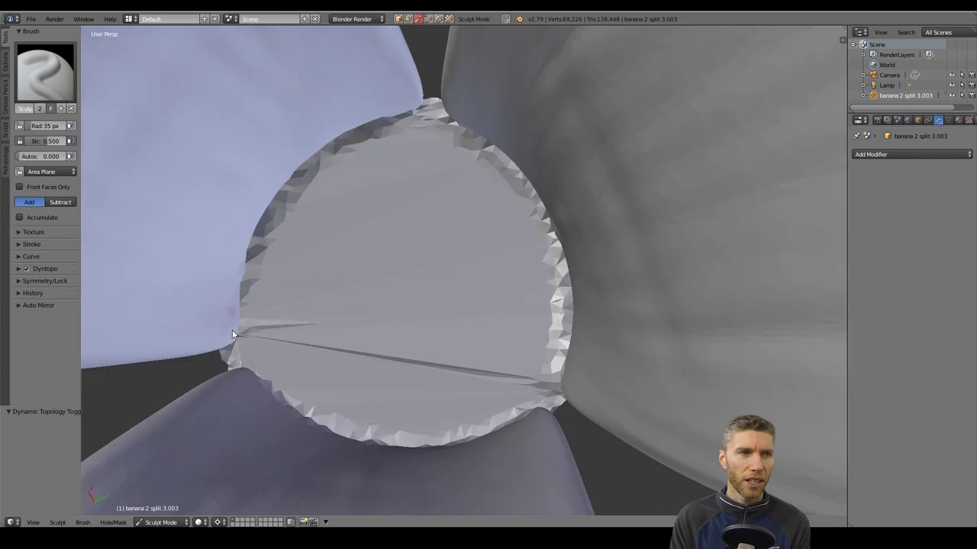
drag(232, 330, 258, 381)
Step: Enlarge the brush radius to 124 px and smooth the cut surface between the flaps
scroll(371, 335, down, 3)
key(f)
middle_drag(370, 335, 382, 290)
mouse_move(381, 290)
mouse_down()
mouse_move(322, 258)
mouse_move(450, 328)
mouse_up()
mouse_move(450, 328)
middle_down()
mouse_move(401, 286)
mouse_move(425, 249)
mouse_move(612, 275)
middle_up()
scroll(425, 250, down, 6)
scroll(612, 275, up, 6)
scroll(607, 308, down, 3)
middle_drag(414, 214, 396, 266)
scroll(397, 266, down, 3)
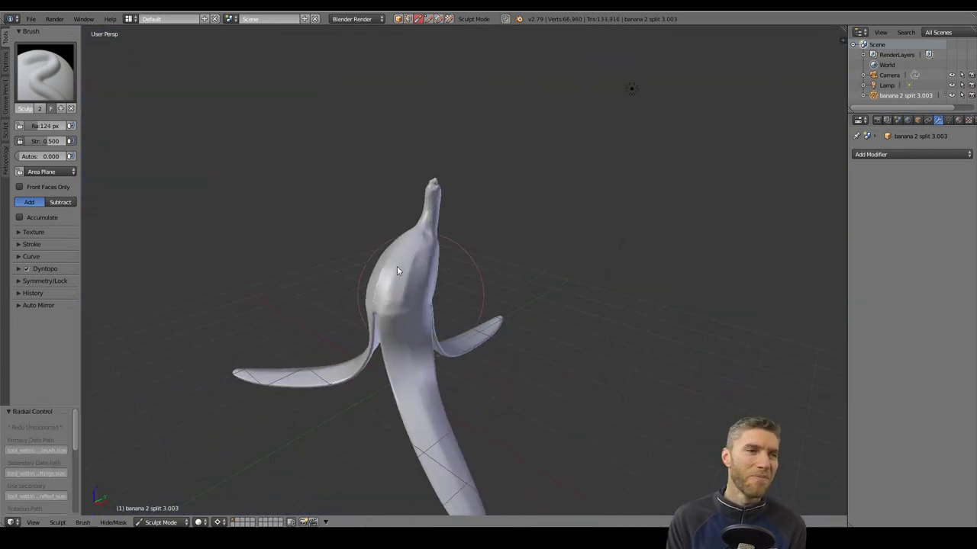
Step: Save the file under a new name starting with "banana 2" in the 20 -split folder
key(ctrl+shift+s)
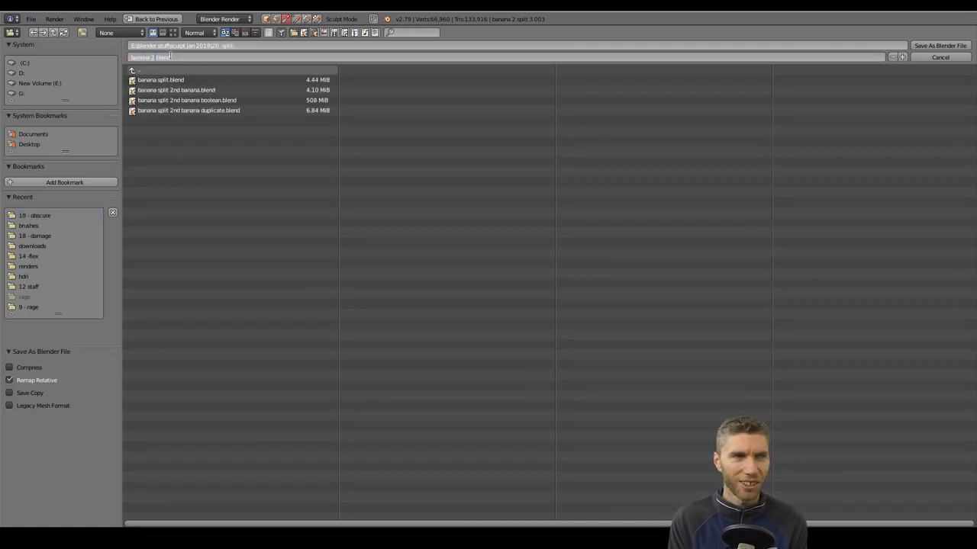
key(Return)
key(Return)
Step: Turn on the red Matcap shading for the peeled banana
mouse_move(521, 229)
middle_down()
mouse_move(481, 164)
mouse_move(450, 145)
middle_up()
key(n)
scroll(796, 419, down, 4)
click(766, 448)
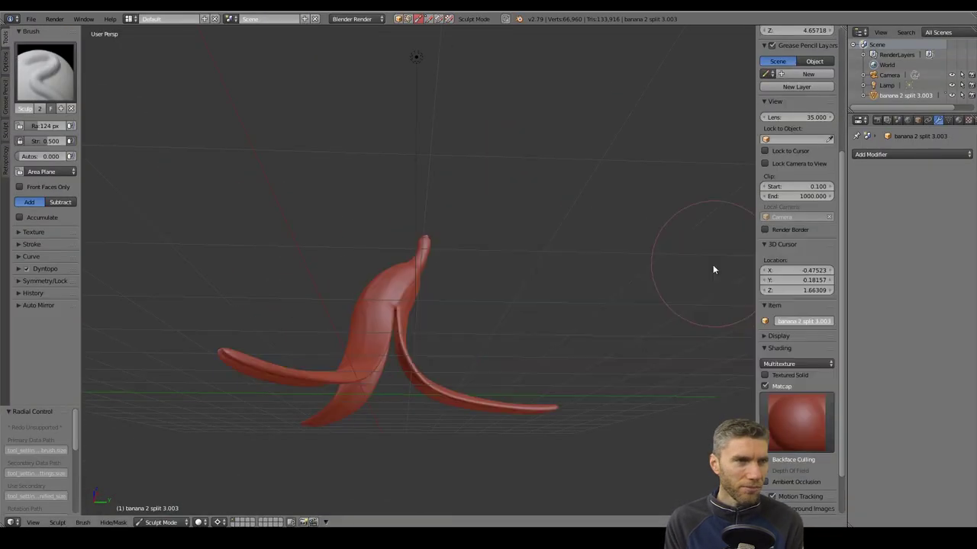
scroll(406, 304, up, 5)
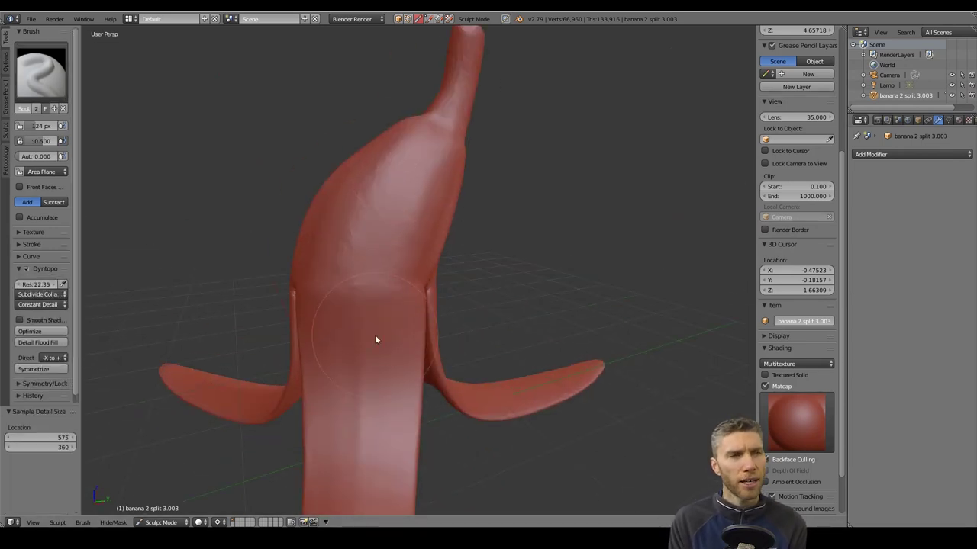
Step: Crease the ridge and the top of the split between two flaps using the Crease brush at 51 px radius
mouse_move(365, 243)
middle_down()
mouse_move(405, 226)
mouse_move(425, 180)
mouse_move(491, 283)
mouse_move(476, 248)
mouse_move(476, 115)
mouse_move(479, 264)
mouse_move(460, 378)
mouse_move(149, 119)
mouse_move(412, 288)
mouse_move(443, 393)
mouse_move(397, 274)
mouse_move(473, 229)
mouse_move(907, 156)
middle_up()
click(41, 73)
click(158, 131)
key(f)
click(476, 227)
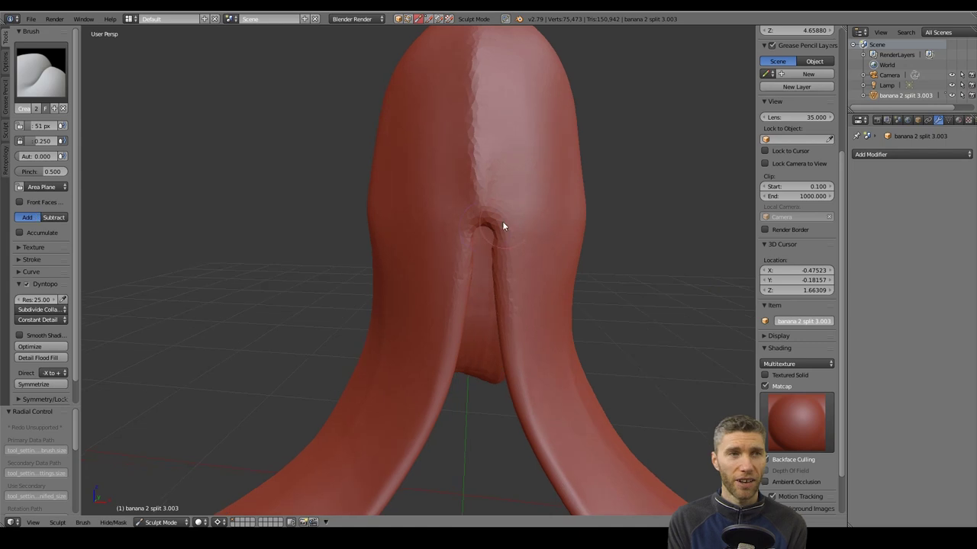
scroll(481, 235, up, 3)
mouse_move(441, 168)
middle_down()
mouse_move(475, 361)
mouse_move(450, 160)
middle_up()
drag(450, 160, 483, 369)
Step: Set the Dyntopo resolution to 40 and crease upward from the split along the banana's ridge
text(40)
key(Return)
middle_drag(427, 91, 421, 184)
middle_drag(494, 414, 439, 298)
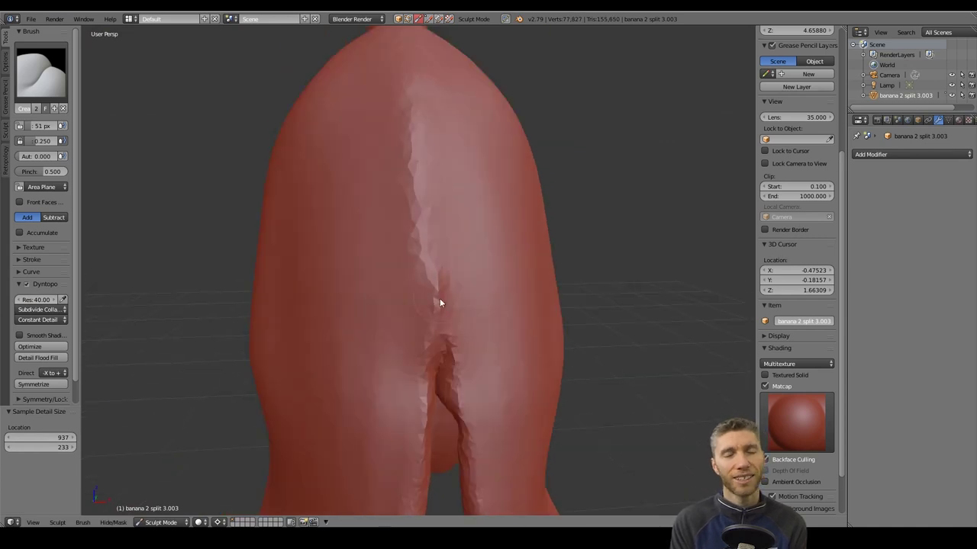
drag(439, 298, 420, 145)
Step: Sculpt the inside of the peel around the split with the Draw brush at strength 0.732
scroll(458, 290, down, 3)
middle_drag(458, 290, 532, 377)
scroll(458, 328, up, 4)
scroll(406, 150, down, 5)
mouse_move(406, 151)
middle_down()
mouse_move(422, 337)
mouse_move(320, 290)
middle_up()
scroll(320, 267, up, 4)
key(x)
mouse_move(382, 153)
middle_down()
mouse_move(410, 208)
mouse_move(370, 325)
mouse_move(411, 336)
middle_up()
scroll(410, 207, up, 3)
scroll(410, 336, up, 2)
drag(353, 259, 363, 297)
scroll(363, 297, down, 2)
middle_drag(363, 297, 429, 236)
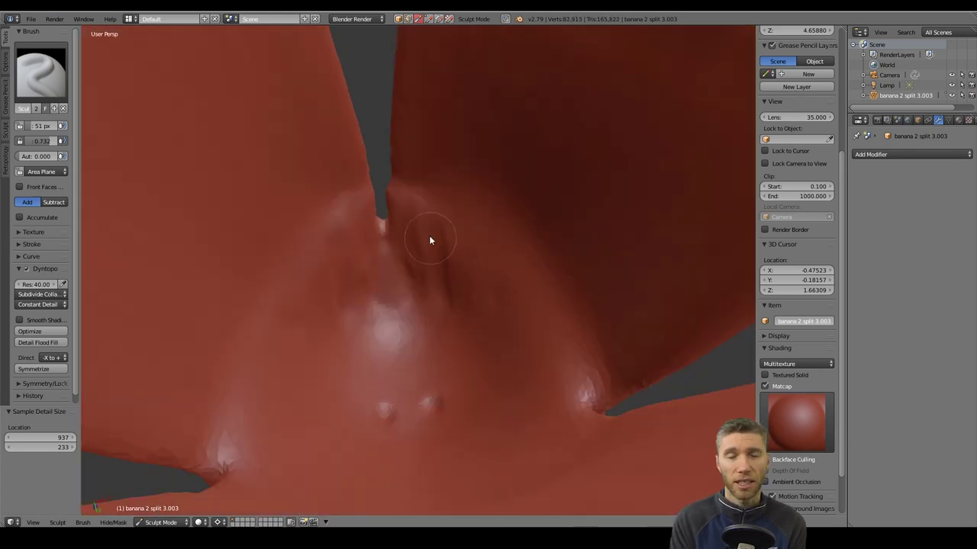
Step: Reduce the brush radius to 34 px and rework the split's edges and the adjoining ridge
mouse_move(467, 272)
middle_down()
mouse_move(371, 302)
mouse_move(450, 330)
mouse_move(453, 380)
mouse_move(411, 233)
mouse_move(413, 302)
mouse_move(439, 282)
mouse_move(387, 379)
mouse_move(361, 463)
mouse_move(392, 310)
middle_up()
scroll(451, 330, down, 4)
scroll(411, 233, up, 2)
key(f)
click(364, 228)
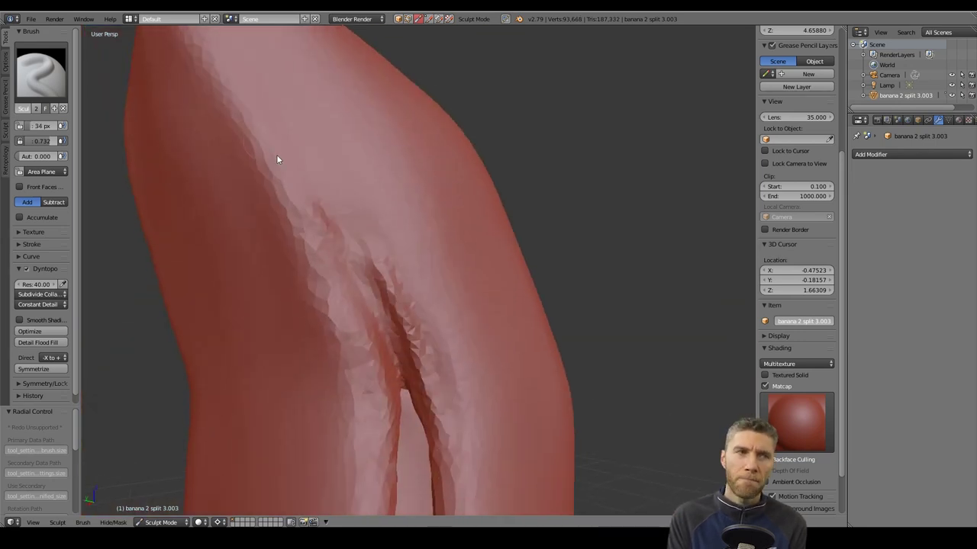
middle_drag(230, 91, 374, 186)
drag(375, 185, 376, 189)
Step: Reduce the brush radius to 19 px and refine the narrow upper tip of the split
scroll(393, 217, down, 6)
middle_drag(376, 189, 425, 314)
scroll(425, 314, down, 6)
scroll(412, 255, up, 8)
key(f)
click(399, 253)
mouse_move(400, 253)
middle_down()
mouse_move(413, 258)
mouse_move(403, 188)
middle_up()
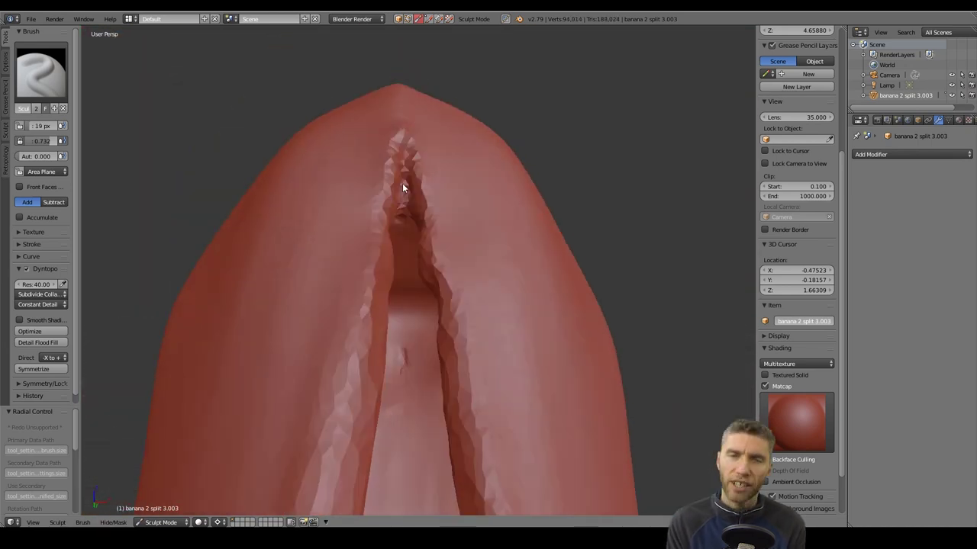
mouse_move(438, 227)
middle_down()
mouse_move(470, 267)
mouse_move(479, 300)
mouse_move(534, 294)
middle_up()
scroll(470, 266, down, 6)
scroll(526, 293, down, 2)
Step: Sharpen the ridge line running down into the split with the Crease brush
click(41, 73)
click(159, 130)
mouse_move(481, 195)
middle_down()
mouse_move(471, 194)
mouse_move(466, 229)
mouse_move(540, 213)
mouse_move(412, 207)
middle_up()
scroll(465, 227, up, 1)
scroll(412, 206, up, 2)
drag(343, 72, 381, 374)
mouse_move(393, 381)
shift+middle_down()
mouse_move(416, 284)
mouse_move(374, 279)
shift+middle_up()
middle_drag(574, 260, 534, 256)
mouse_move(488, 69)
shift+middle_down()
mouse_move(480, 163)
mouse_move(427, 176)
shift+middle_up()
Step: Refine the tip of the split and the surface beside it with short Crease brush strokes
key(k)
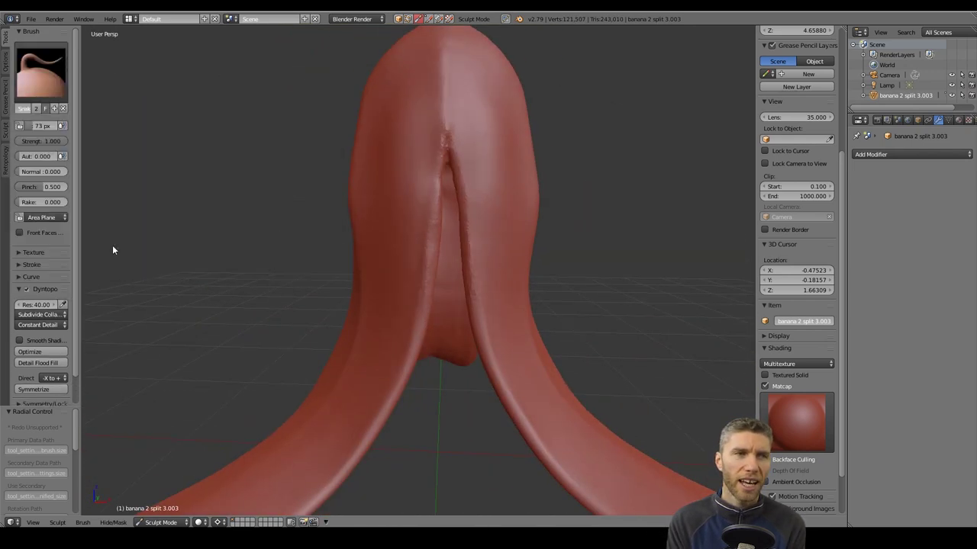
click(41, 73)
click(284, 130)
mouse_move(443, 209)
middle_down()
mouse_move(588, 285)
mouse_move(514, 272)
mouse_move(364, 216)
mouse_move(367, 290)
mouse_move(429, 312)
mouse_move(373, 236)
mouse_move(412, 344)
mouse_move(393, 252)
mouse_move(485, 326)
mouse_move(445, 200)
middle_up()
key(shift+c)
scroll(393, 252, down, 4)
scroll(485, 326, up, 5)
drag(445, 200, 449, 176)
mouse_move(450, 176)
middle_down()
mouse_move(492, 238)
mouse_move(543, 246)
mouse_move(578, 170)
middle_up()
scroll(544, 247, up, 2)
drag(578, 171, 551, 165)
Step: Return the peeled banana to Object Mode and check its overall shape
mouse_move(551, 164)
middle_down()
mouse_move(488, 157)
mouse_move(612, 178)
mouse_move(533, 421)
mouse_move(467, 393)
middle_up()
scroll(489, 157, down, 5)
scroll(613, 178, down, 3)
key(Tab)
key(Tab)
click(161, 522)
click(164, 511)
mouse_move(473, 302)
middle_down()
mouse_move(572, 270)
mouse_move(389, 354)
mouse_move(354, 301)
mouse_move(351, 339)
mouse_move(404, 306)
mouse_move(488, 274)
middle_up()
scroll(390, 355, up, 4)
scroll(355, 324, down, 3)
scroll(351, 339, up, 5)
scroll(405, 305, up, 4)
scroll(404, 305, down, 8)
Step: Rename the peeled banana object as "banana 2"
key(BackSpace)
key(BackSpace)
key(BackSpace)
key(BackSpace)
key(BackSpace)
key(BackSpace)
key(BackSpace)
key(BackSpace)
key(BackSpace)
text(3)
key(Return)
Step: Save the file and switch to the Blender 2.80 window containing the whole banana
click(30, 19)
click(41, 96)
click(918, 6)
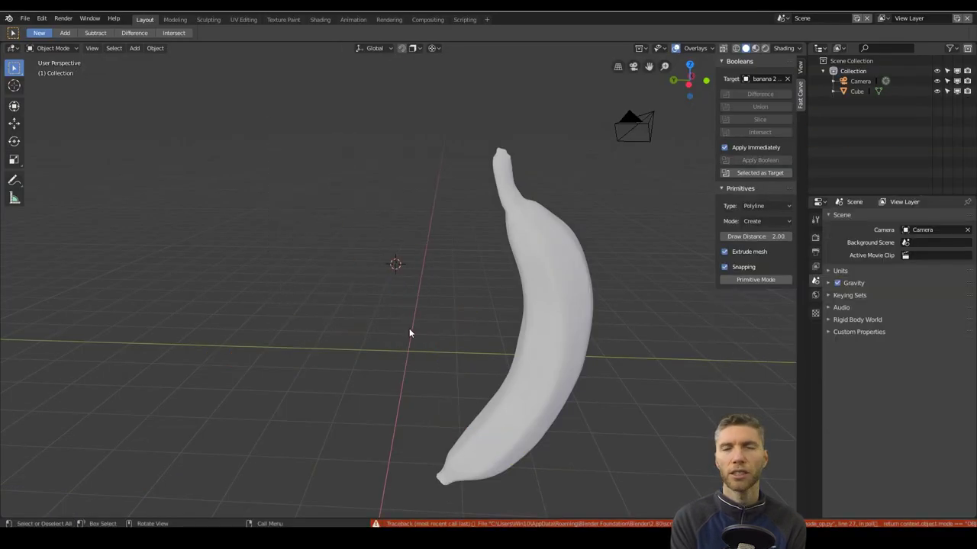
Step: Append the peeled banana object "banana 2" from its saved file into the whole banana's scene
click(26, 18)
click(46, 155)
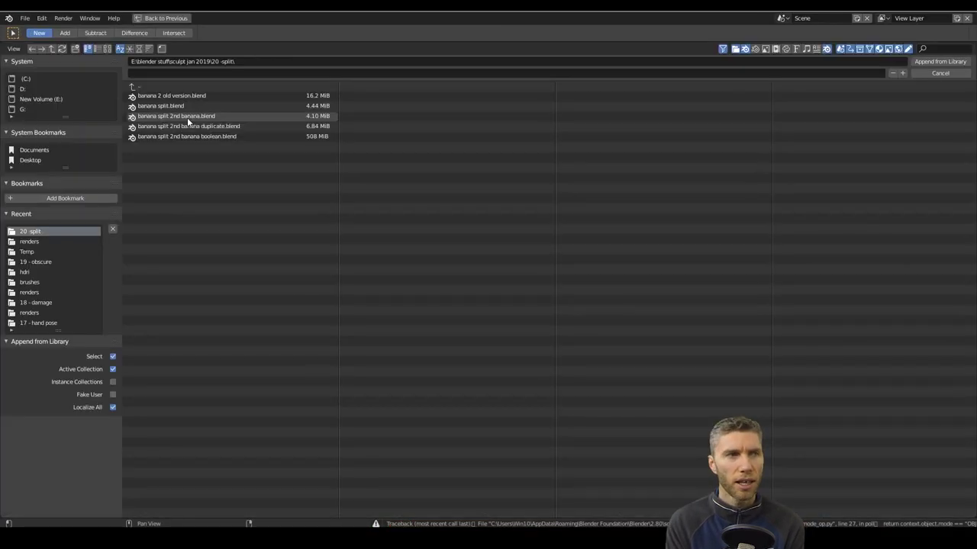
double_click(157, 98)
Step: Save the combined banana scene as a Blender file in the 20 -split folder
click(25, 18)
click(43, 109)
click(206, 73)
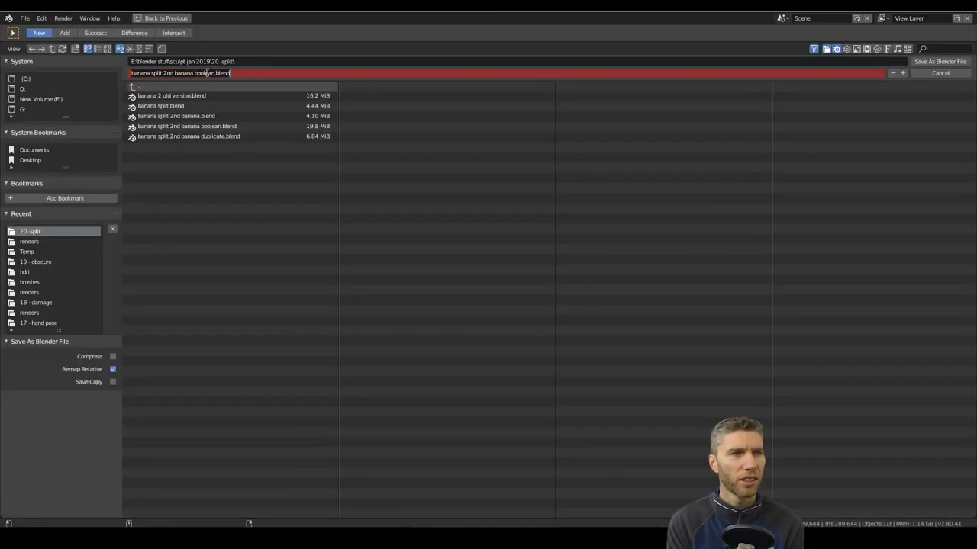
key(Return)
Step: Add a cube mesh at the 3D cursor beside the whole banana
middle_drag(491, 316, 534, 356)
click(474, 298)
scroll(475, 297, up, 3)
key(shift+a)
mouse_move(543, 337)
click(585, 346)
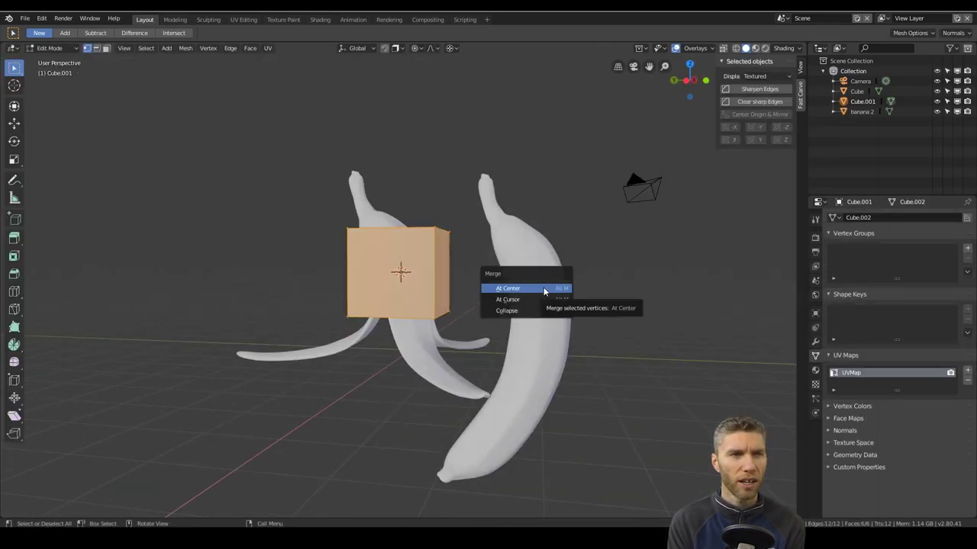
Step: Merge the new cube's vertices at center and build a bent three-point arm line beside the whole banana
click(491, 286)
key(g)
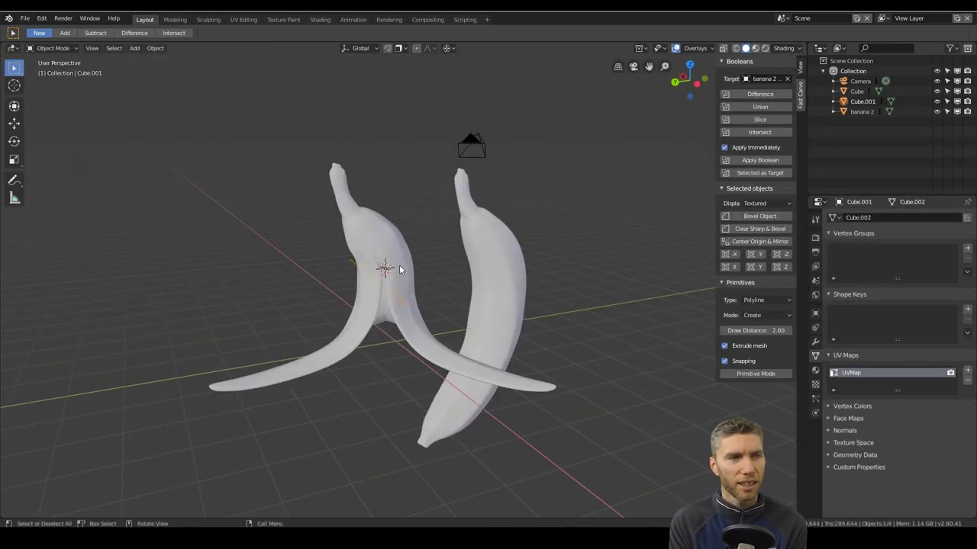
mouse_move(488, 294)
middle_down()
mouse_move(502, 290)
mouse_move(497, 311)
mouse_move(545, 329)
mouse_move(526, 313)
mouse_move(371, 364)
mouse_move(493, 350)
mouse_move(617, 312)
mouse_move(516, 324)
mouse_move(480, 297)
middle_up()
key(alt+z)
key(g)
click(492, 321)
key(g)
click(488, 328)
key(g)
click(486, 307)
key(Tab)
Step: Hide the peeled banana and select the arm line on the whole banana
key(shift+z)
click(390, 271)
key(h)
click(494, 324)
scroll(495, 323, up, 3)
middle_drag(405, 309, 499, 313)
shift+middle_drag(499, 313, 507, 267)
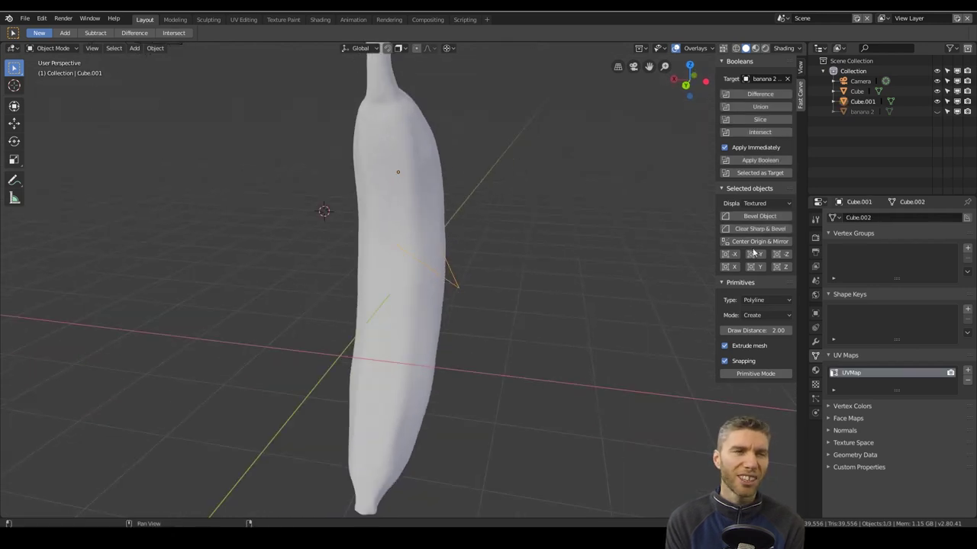
Step: Add Skin and Subdivision Surface modifiers to the arm line and open its mesh for editing
click(869, 219)
click(784, 387)
click(893, 407)
key(Tab)
Step: Resize the skin radius at all arm points to make a slim arm, working in wireframe shading
middle_drag(698, 305, 436, 270)
key(ctrl+a)
click(620, 290)
click(631, 314)
key(shift+z)
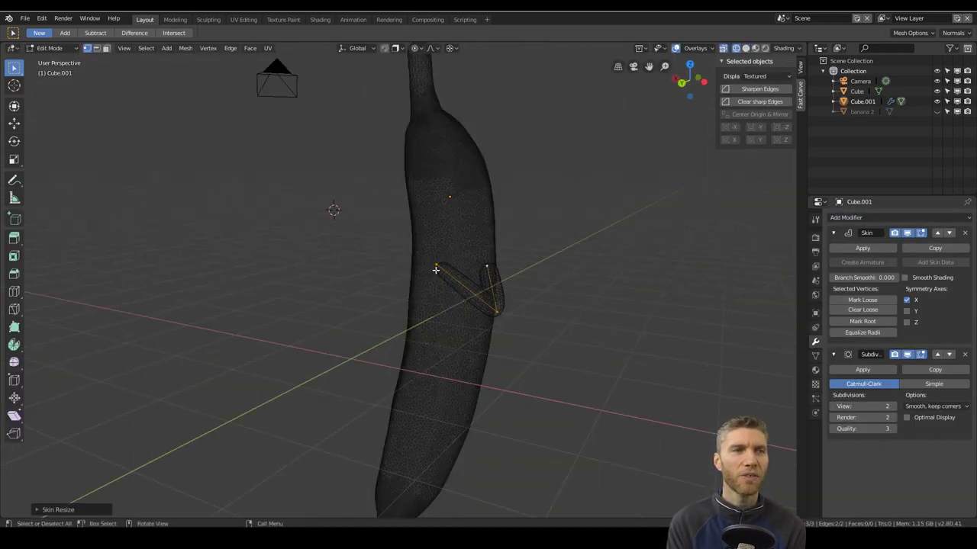
click(460, 232)
Step: Duplicate the arm and place the copy at the banana's lower end as a leg
middle_drag(549, 294, 484, 277)
scroll(496, 288, down, 3)
key(Tab)
key(shift+d)
click(461, 478)
Step: Reshape the copied limb into a leg by moving its points down below the hip, aligning them in front view
middle_drag(435, 450, 416, 359)
key(Tab)
click(406, 368)
key(g)
click(442, 467)
key(KP_Decimal)
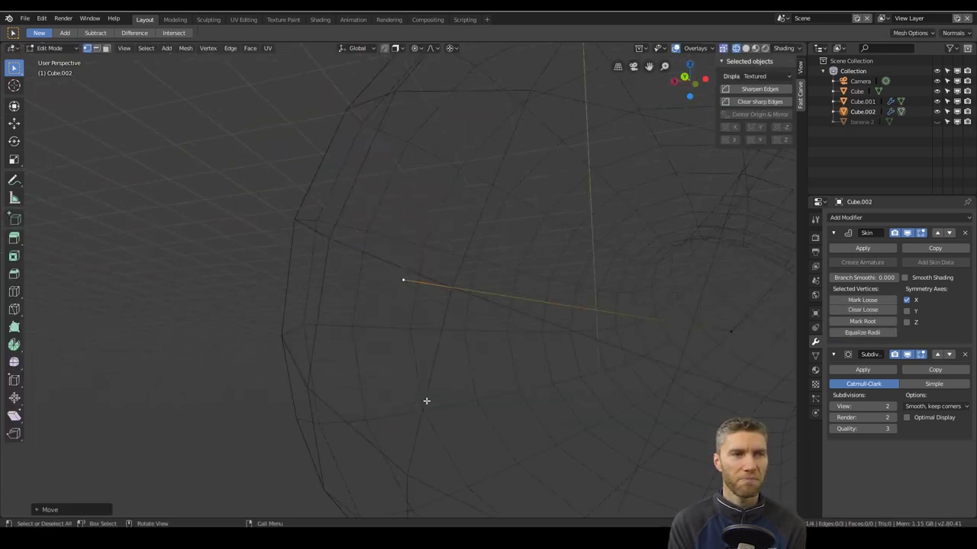
scroll(429, 389, down, 8)
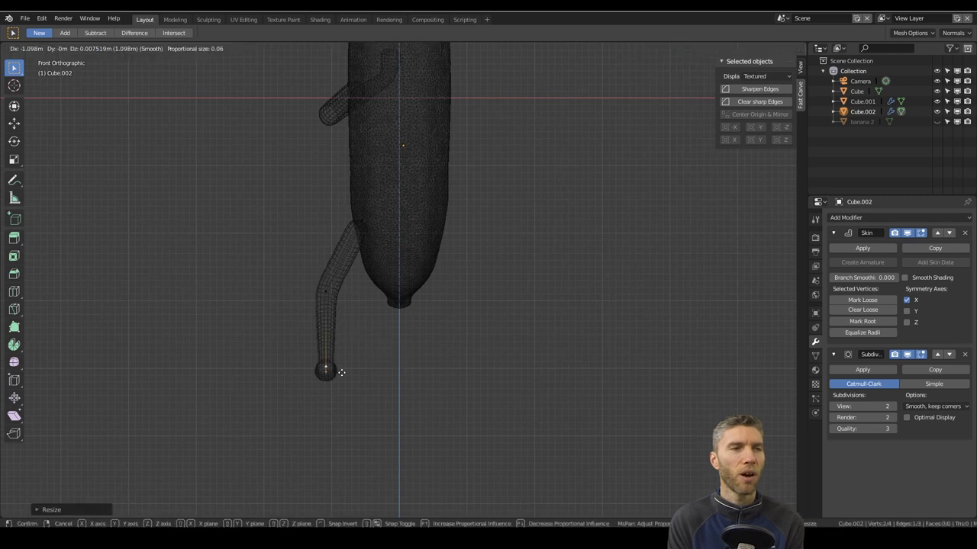
click(341, 373)
Step: Shift the leg's lower points along Y to form a bent knee and foot, and lower the arm slightly
middle_drag(342, 372, 453, 381)
key(g)
key(y)
click(451, 374)
scroll(450, 344, down, 4)
key(Tab)
key(Tab)
key(g)
key(y)
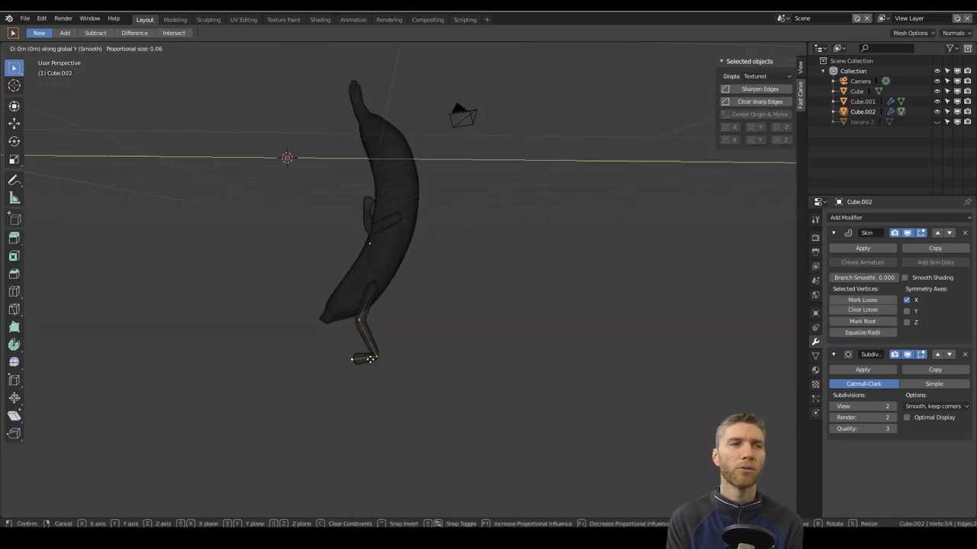
key(Tab)
middle_drag(262, 365, 393, 228)
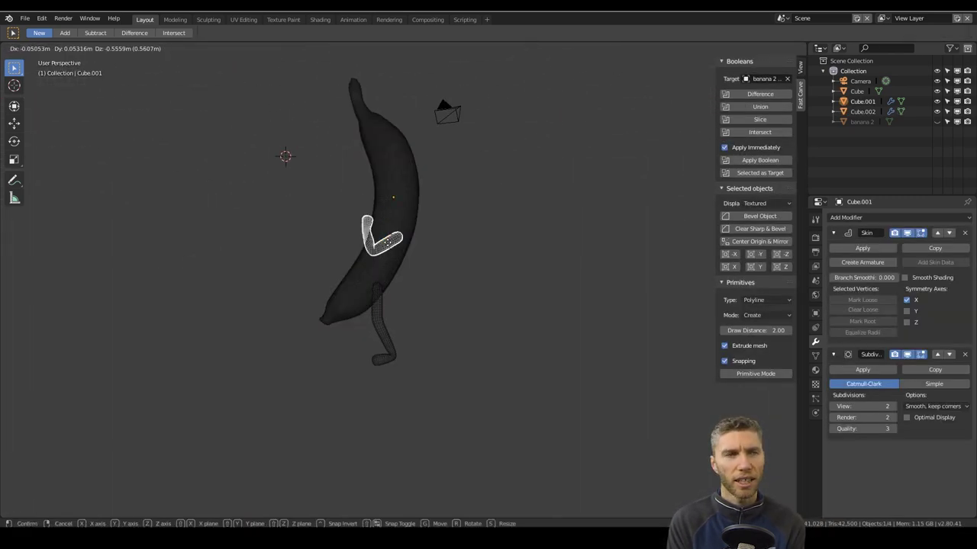
Step: Duplicate the leg in place and mirror the copy to the other side by scaling it -1 along X
middle_drag(459, 304, 434, 311)
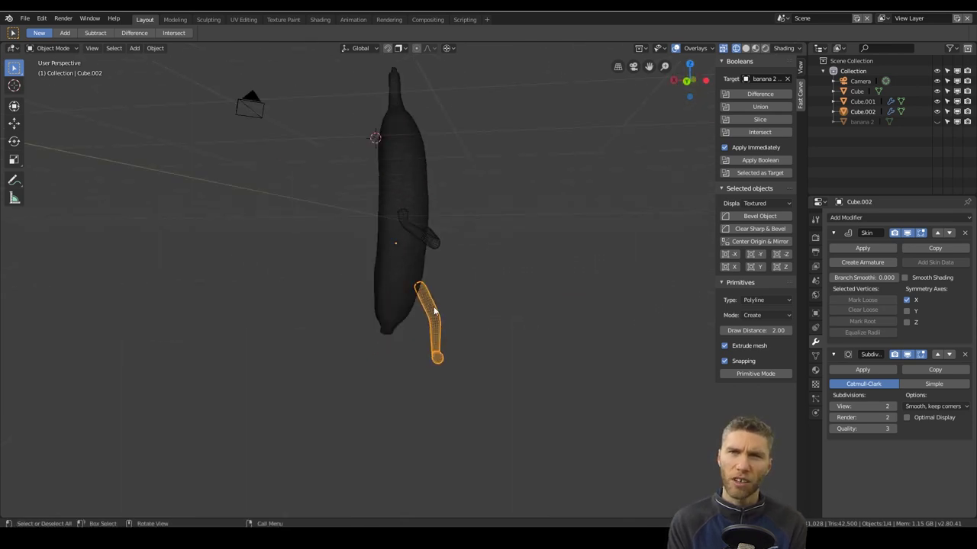
key(shift+d)
key(Escape)
key(s)
key(x)
key(minus)
key(1)
key(Return)
middle_drag(480, 248, 538, 244)
Step: Refine the arm's points and position so that the hands sit in front of the banana's body
click(429, 237)
key(Tab)
middle_drag(430, 237, 385, 242)
scroll(417, 263, up, 5)
click(383, 212)
key(Tab)
click(355, 217)
shift+click(435, 301)
key(Tab)
key(g)
click(338, 285)
Step: Adjust the scale of the selected limbs and return to solid shading
scroll(458, 313, down, 4)
mouse_move(551, 340)
middle_down()
mouse_move(457, 294)
mouse_move(490, 371)
mouse_move(443, 283)
mouse_move(448, 244)
mouse_move(630, 233)
mouse_move(527, 222)
mouse_move(430, 252)
mouse_move(421, 366)
middle_up()
key(s)
click(629, 232)
key(shift+z)
scroll(525, 223, down, 4)
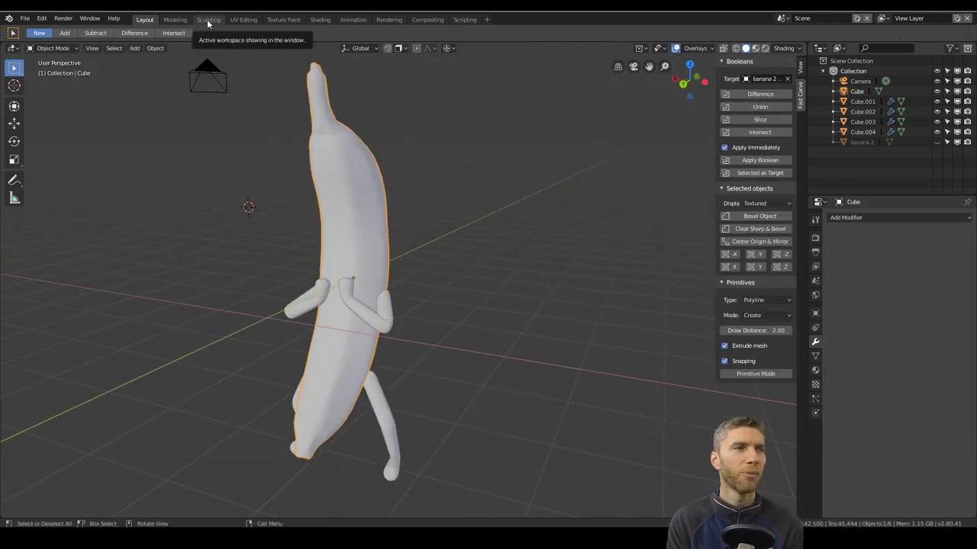
Step: Add an icosphere, scale it down and move it to the front of the banana's body
key(shift+a)
mouse_move(316, 247)
click(404, 298)
key(s)
click(222, 355)
middle_drag(223, 354, 346, 188)
key(s)
click(347, 188)
key(g)
click(434, 261)
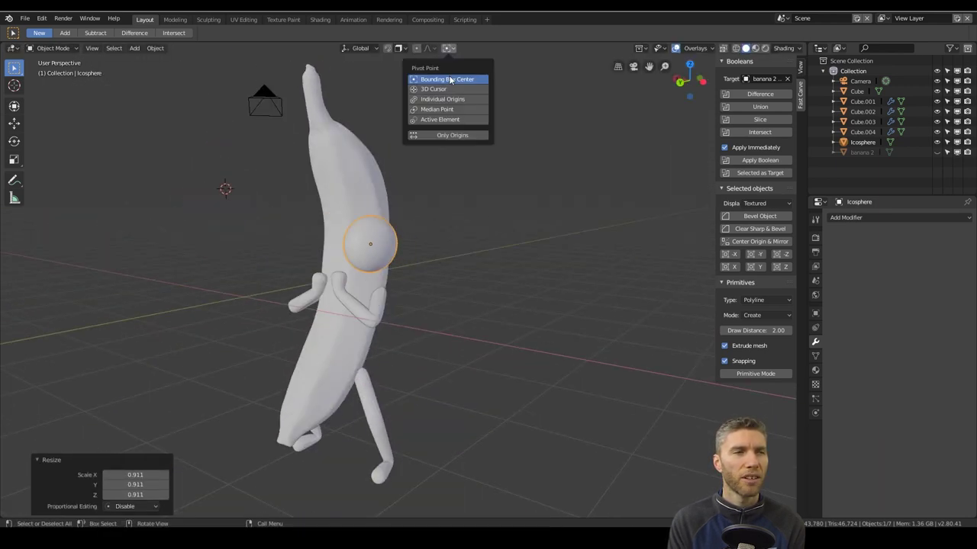
Step: Position the sphere at eye height on the banana's front using the side and front views
click(462, 290)
key(KP_3)
key(g)
click(481, 242)
key(KP_1)
key(g)
click(493, 239)
middle_drag(493, 239, 402, 189)
key(g)
click(359, 185)
Step: Scale the sphere to eye size and widen it along X by about 1.2
key(s)
click(402, 188)
key(s)
click(373, 224)
middle_drag(373, 224, 415, 296)
key(s)
key(x)
click(400, 236)
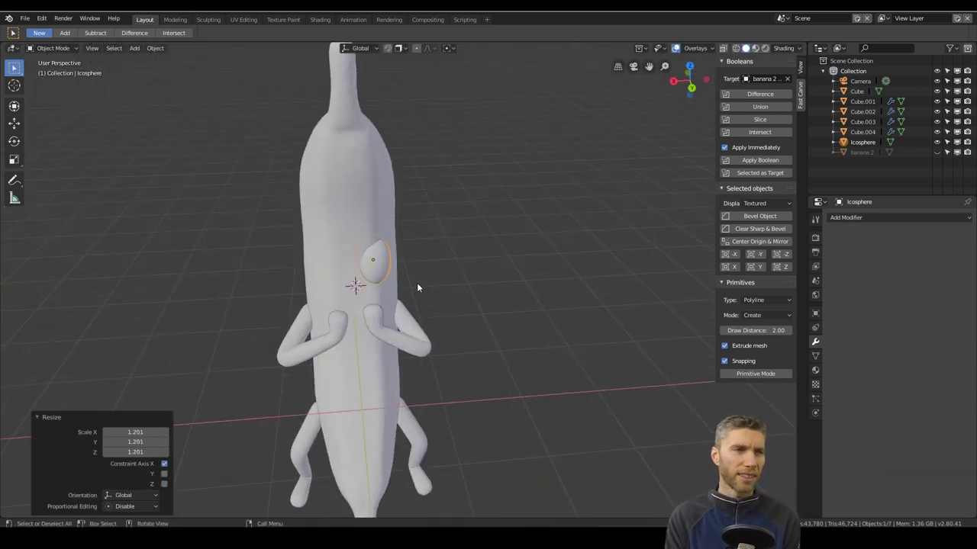
Step: Shift the eye's geometry along X away from its origin and reposition the eye beside the body
key(Tab)
key(x)
click(455, 267)
key(Tab)
key(g)
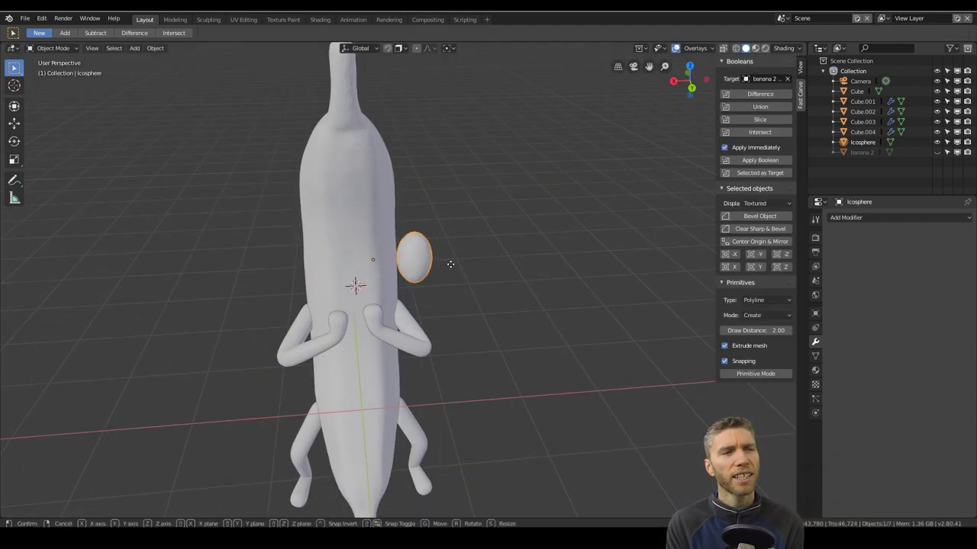
click(428, 264)
Step: Add a Mirror modifier on X to the eye and move the pair toward the banana's centre in top view
click(862, 218)
click(785, 321)
key(g)
key(KP_7)
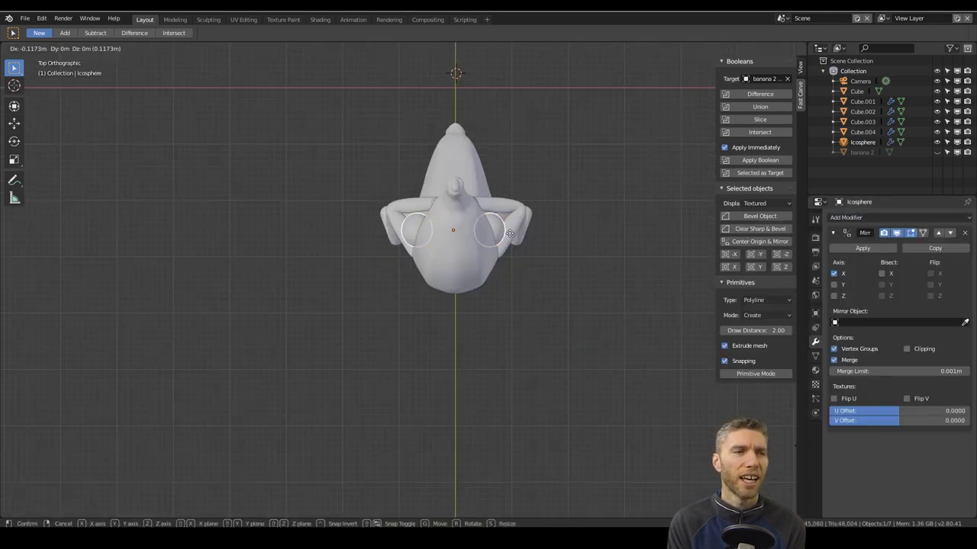
Step: Snap the eye object to the banana's centre line and adjust its origin
key(shift+s)
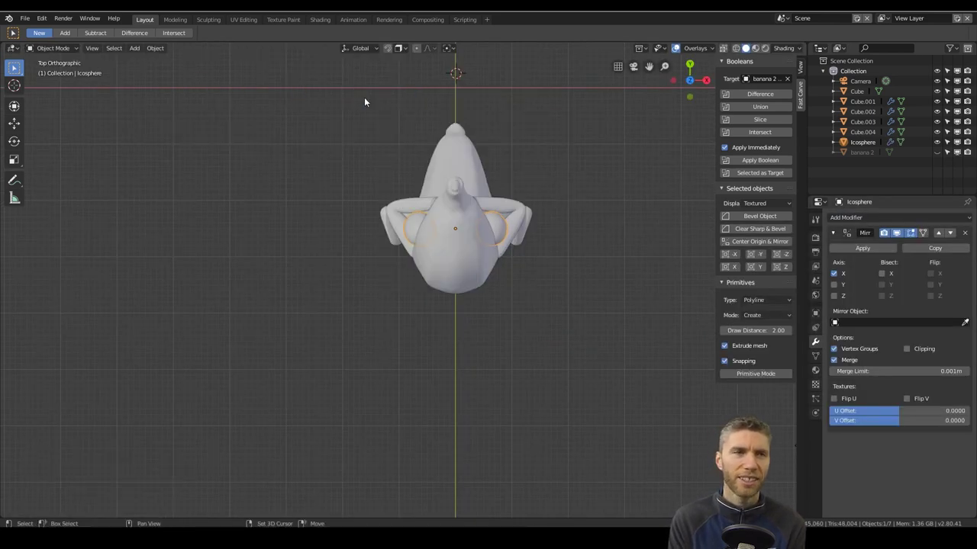
click(283, 133)
click(155, 48)
mouse_move(171, 71)
click(276, 71)
middle_drag(499, 240, 257, 194)
Step: Set the spacing of the mirrored eyes along X and their height along Z on the banana's face
key(Tab)
key(g)
key(x)
click(471, 265)
middle_drag(472, 265, 458, 240)
key(g)
key(z)
click(369, 235)
key(g)
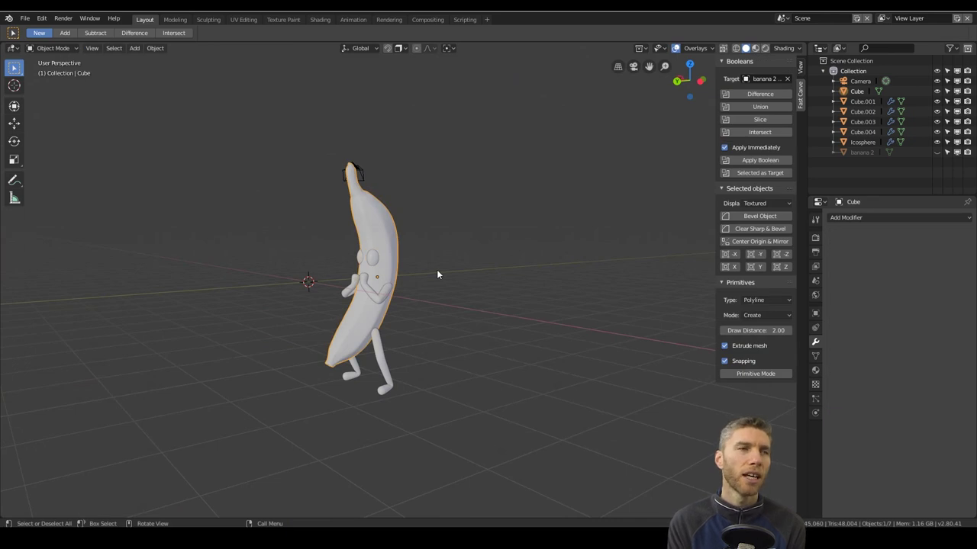
Step: Switch to the Sculpting workspace and raise upper eyelids over the eyes with the Draw brush at 58 px radius, strength 0.500
click(209, 19)
scroll(450, 333, up, 5)
mouse_move(381, 267)
middle_down()
mouse_move(450, 333)
mouse_move(449, 299)
middle_up()
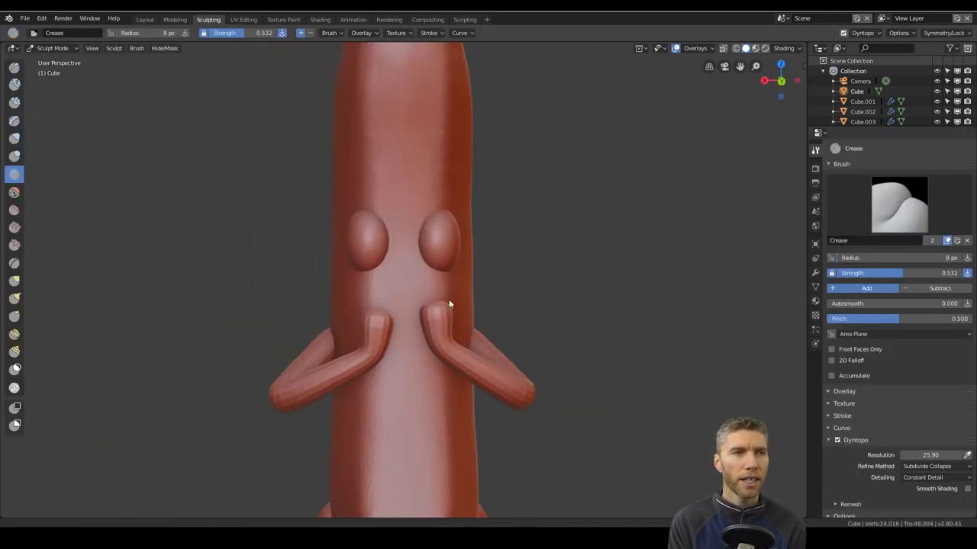
scroll(449, 299, up, 4)
key(x)
drag(459, 231, 364, 218)
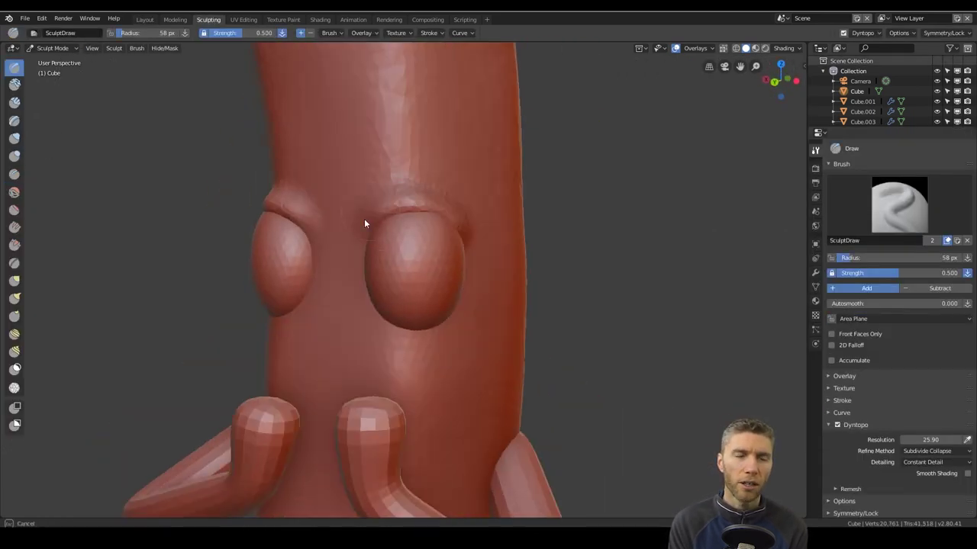
Step: Sculpt raised lower eyelids beneath both eyes with the Draw brush
middle_drag(467, 261, 450, 242)
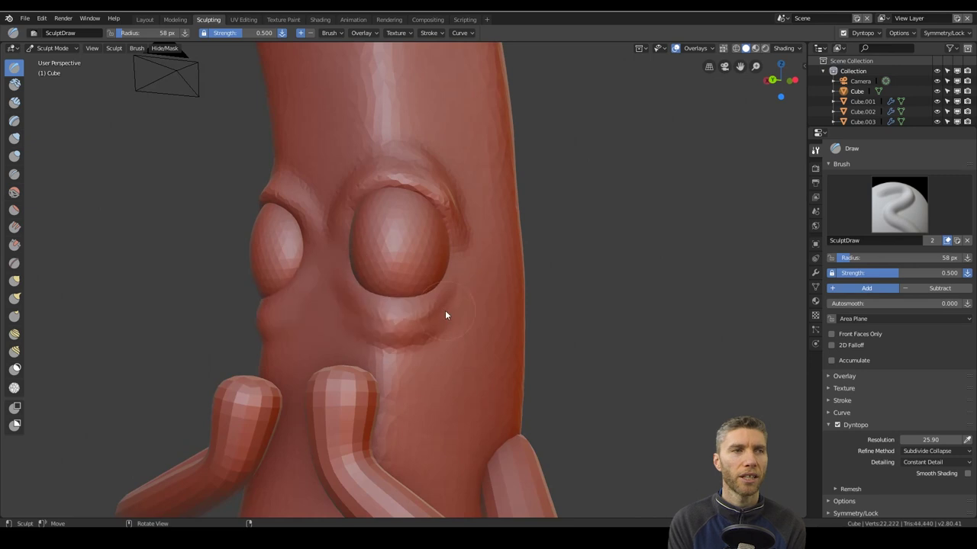
drag(446, 315, 374, 319)
scroll(451, 328, down, 4)
scroll(471, 344, up, 4)
mouse_move(471, 376)
middle_down()
mouse_move(457, 244)
mouse_move(465, 269)
mouse_move(444, 298)
mouse_move(516, 373)
middle_up()
scroll(465, 269, up, 2)
scroll(444, 298, down, 6)
scroll(503, 328, up, 4)
Step: Build up the outer eye corners so the upper and lower eyelids join
middle_drag(483, 231, 412, 328)
scroll(382, 290, up, 2)
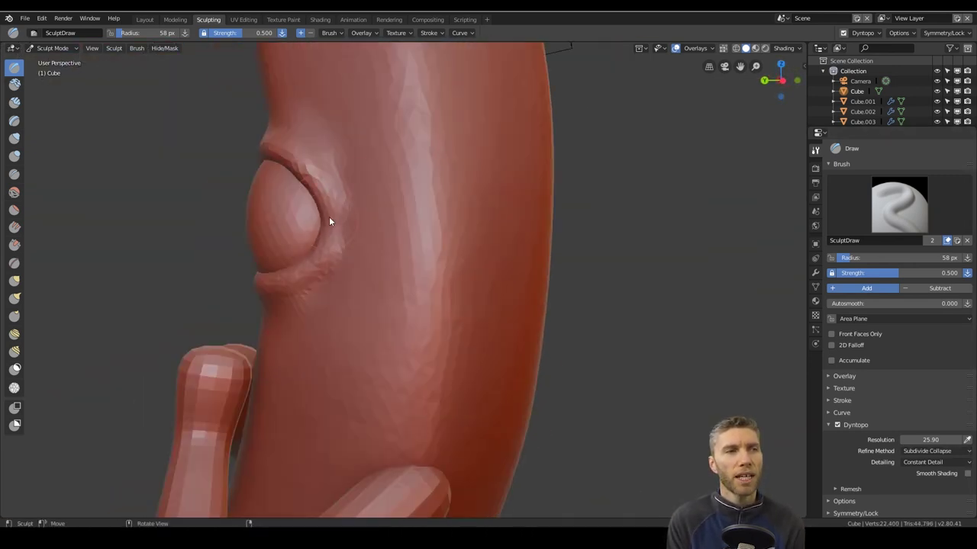
drag(358, 180, 344, 255)
mouse_move(362, 260)
middle_down()
mouse_move(449, 279)
mouse_move(474, 273)
middle_up()
Step: Sculpt the mouth area between the hands with the Draw brush at 91 px radius
scroll(474, 273, down, 5)
scroll(458, 267, up, 3)
drag(344, 305, 370, 229)
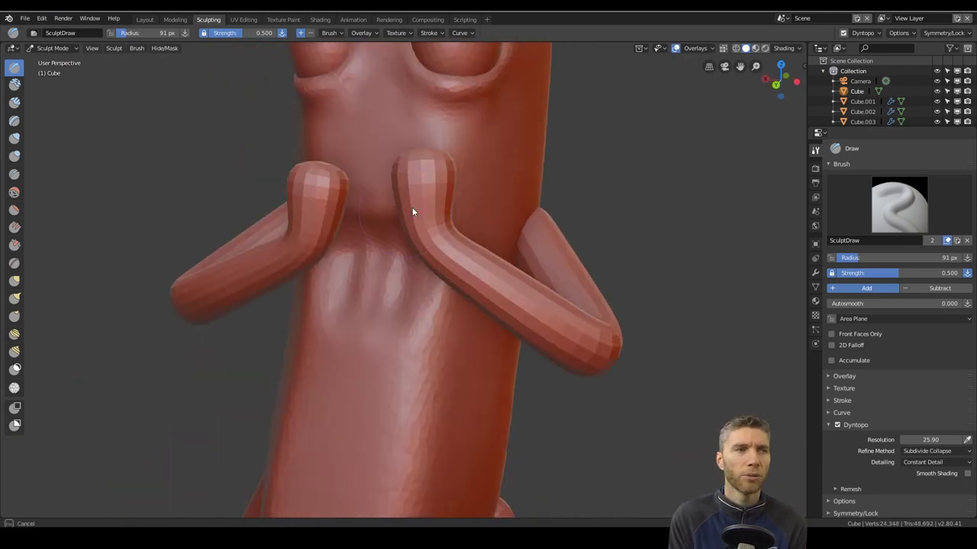
scroll(416, 260, down, 6)
key(f)
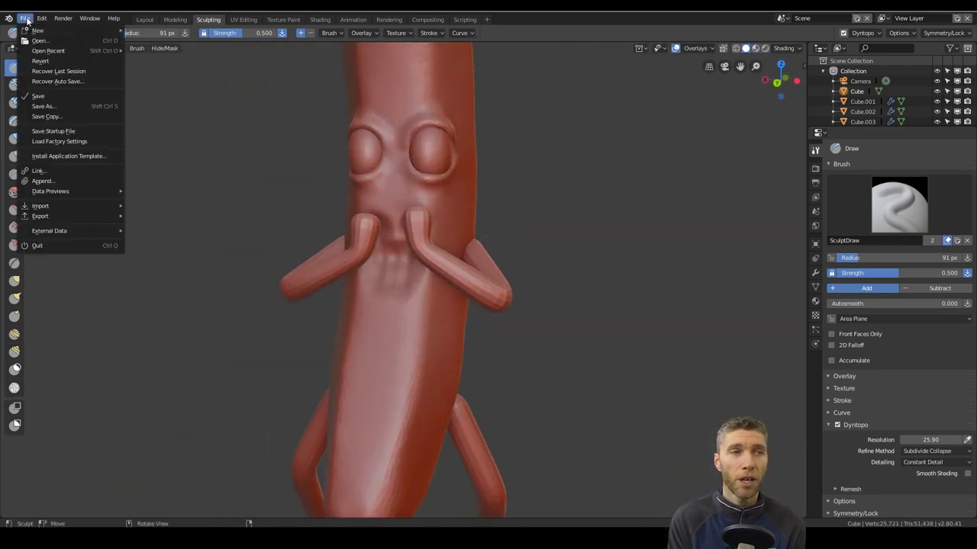
scroll(447, 231, up, 2)
scroll(435, 318, down, 4)
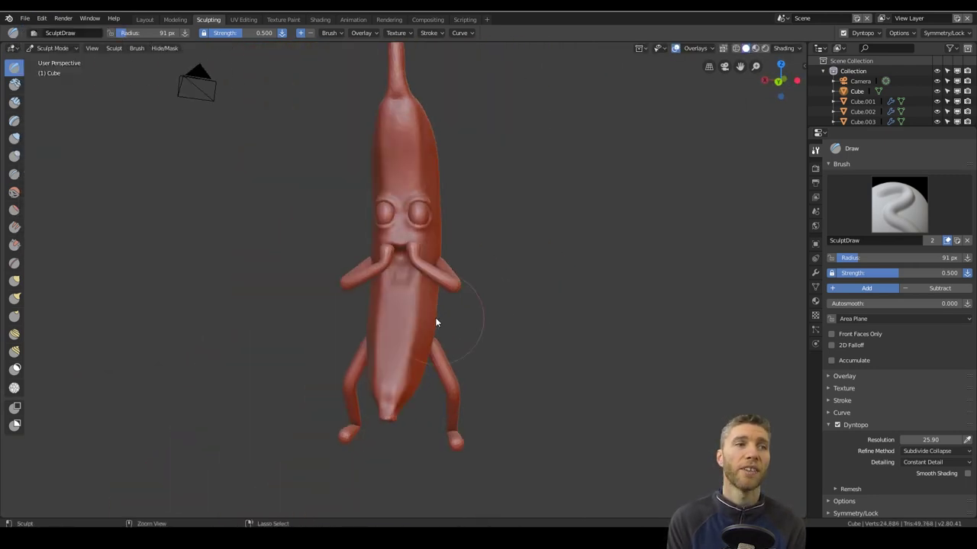
Step: Build up the upper and lower lips around the open mouth with the Draw brush at 60 px radius
scroll(479, 237, up, 6)
scroll(479, 236, down, 2)
scroll(508, 256, down, 3)
scroll(503, 295, up, 5)
mouse_move(479, 198)
middle_down()
mouse_move(458, 222)
mouse_move(499, 230)
middle_up()
drag(439, 168, 405, 148)
mouse_move(499, 218)
middle_down()
mouse_move(462, 207)
mouse_move(501, 195)
middle_up()
drag(484, 180, 439, 174)
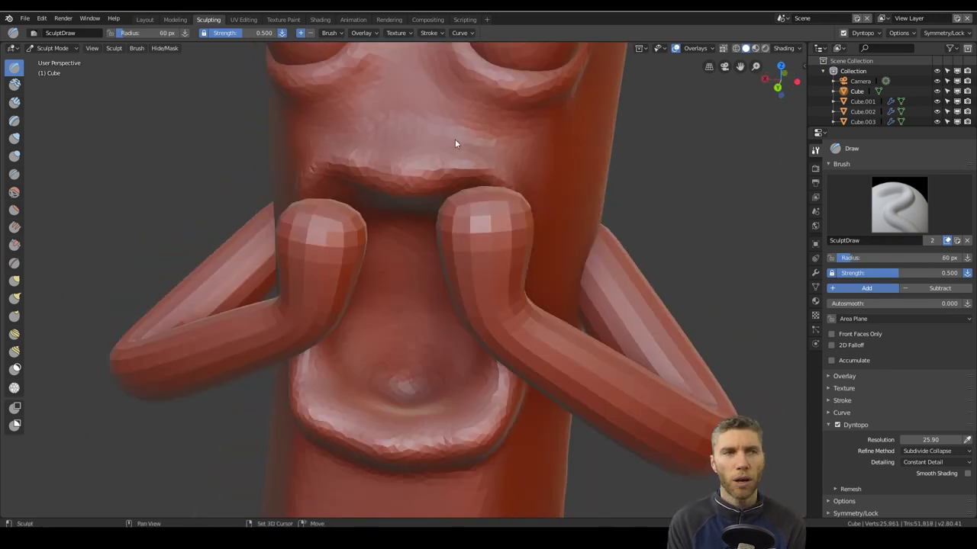
Step: Sculpt a small rounded nose between the eyes and the upper lip with the Draw brush at 60 px radius
scroll(465, 259, down, 6)
scroll(469, 282, up, 3)
middle_drag(470, 282, 424, 251)
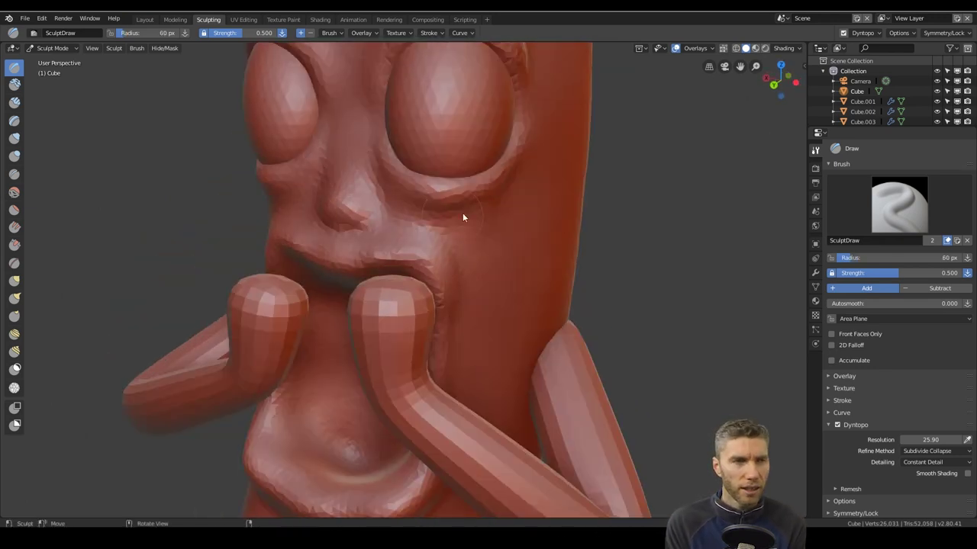
Step: Switch to the Snake Hook brush at 191 px radius and pull the side of the face into shape
scroll(462, 216, down, 3)
middle_drag(463, 217, 573, 318)
scroll(556, 279, up, 4)
key(k)
drag(535, 247, 522, 252)
middle_drag(523, 252, 619, 358)
scroll(533, 336, down, 5)
scroll(458, 305, up, 7)
middle_drag(458, 305, 304, 216)
scroll(381, 298, down, 6)
middle_drag(382, 297, 436, 307)
scroll(510, 314, down, 4)
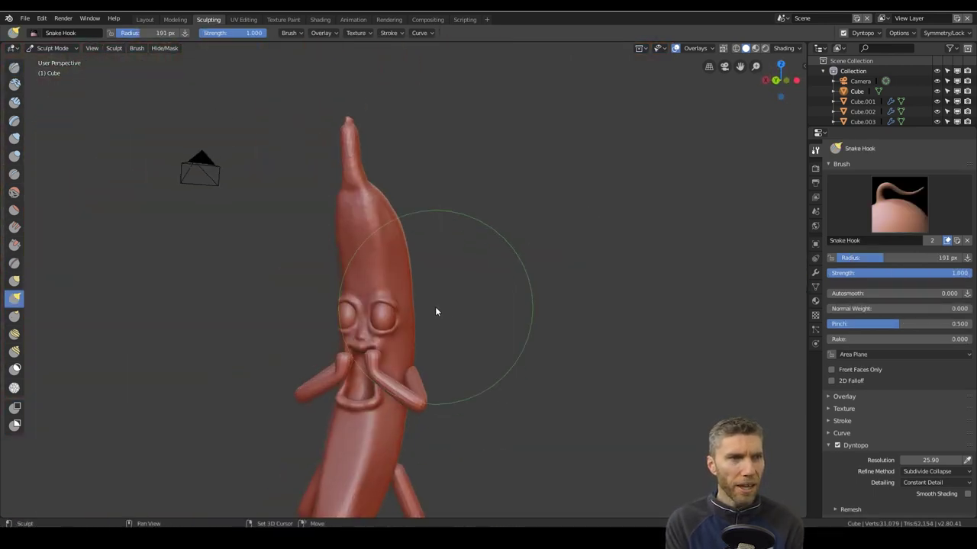
Step: Pull matching areas on both sides of the face upward with the Snake Hook brush at strength 1.000
scroll(366, 305, up, 8)
drag(461, 304, 463, 279)
drag(287, 286, 285, 260)
scroll(458, 267, down, 2)
middle_drag(500, 263, 432, 256)
scroll(432, 255, down, 6)
middle_drag(503, 381, 449, 408)
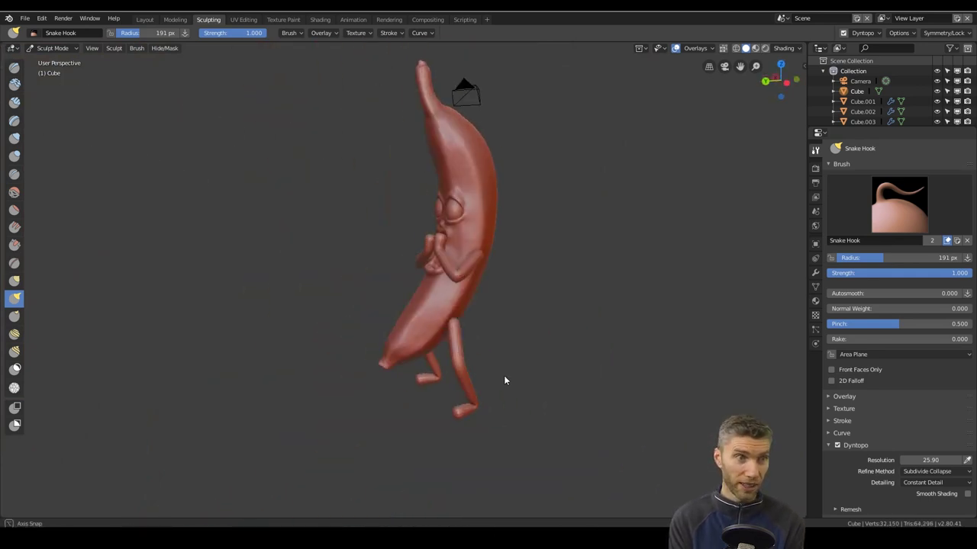
middle_drag(514, 372, 497, 371)
scroll(462, 401, down, 2)
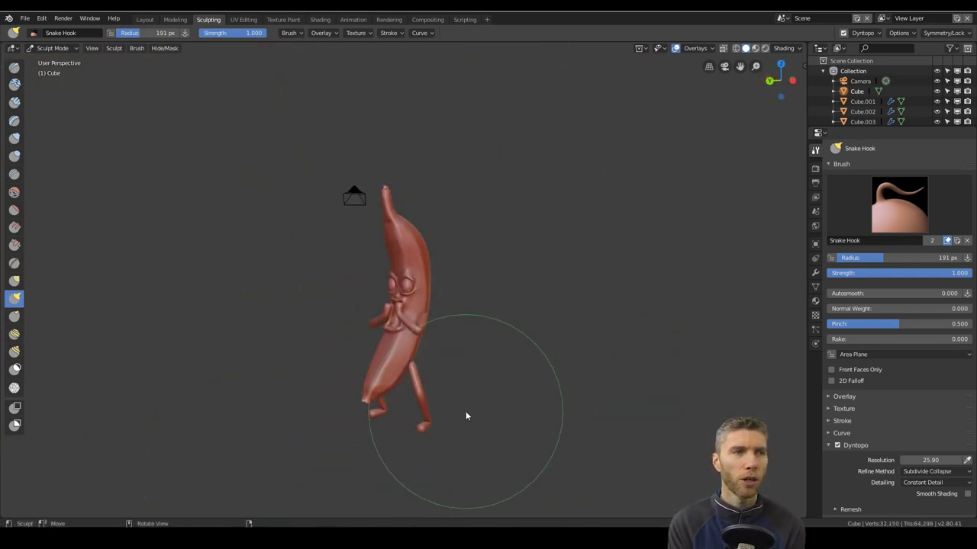
Step: Bring the peeled banana model, banana 2, into the scene and move it 5.03 m along Y, away from the character
click(24, 18)
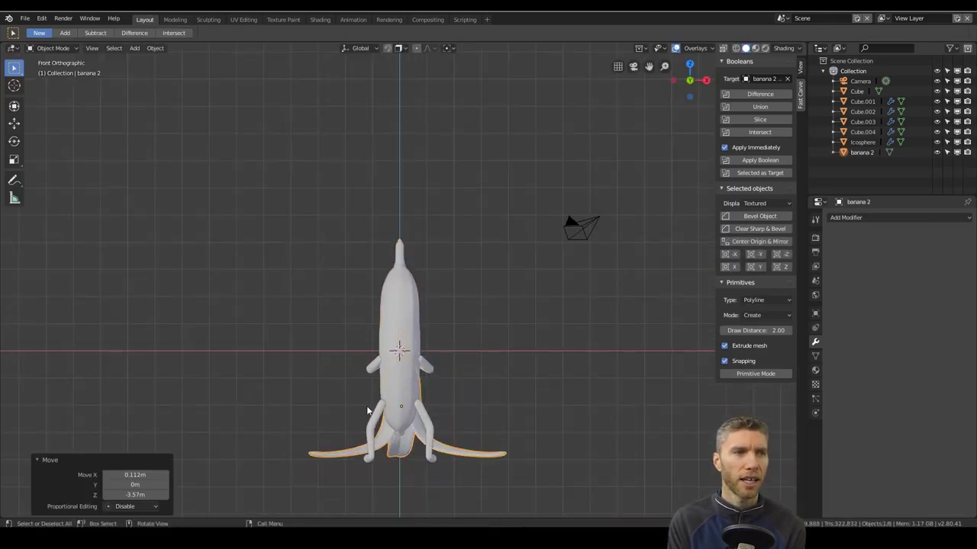
key(KP_3)
key(g)
middle_drag(618, 440, 377, 384)
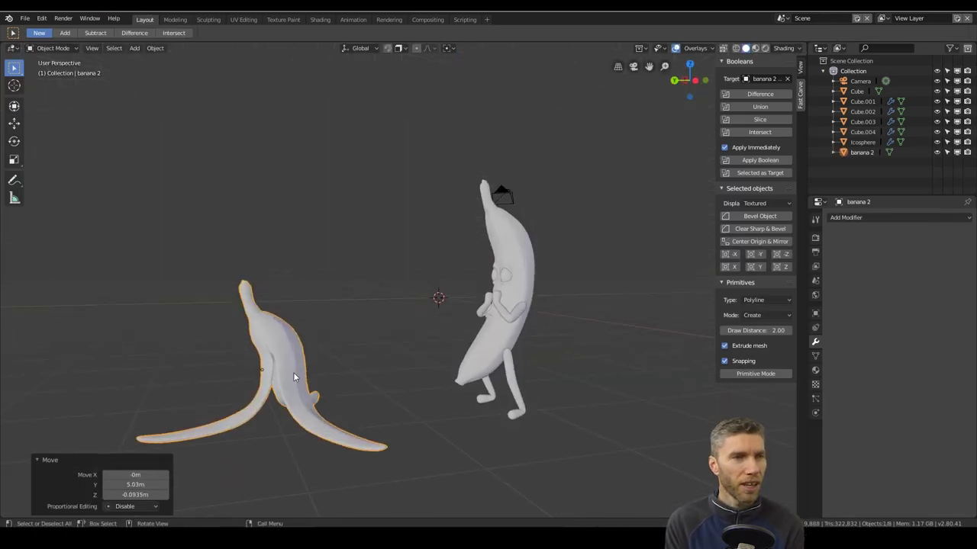
Step: Isolate the peeled banana in local view, add an armature, and position its first bone at the stem for editing
key(KP_Divide)
middle_drag(297, 297, 370, 281)
click(473, 303)
key(KP_7)
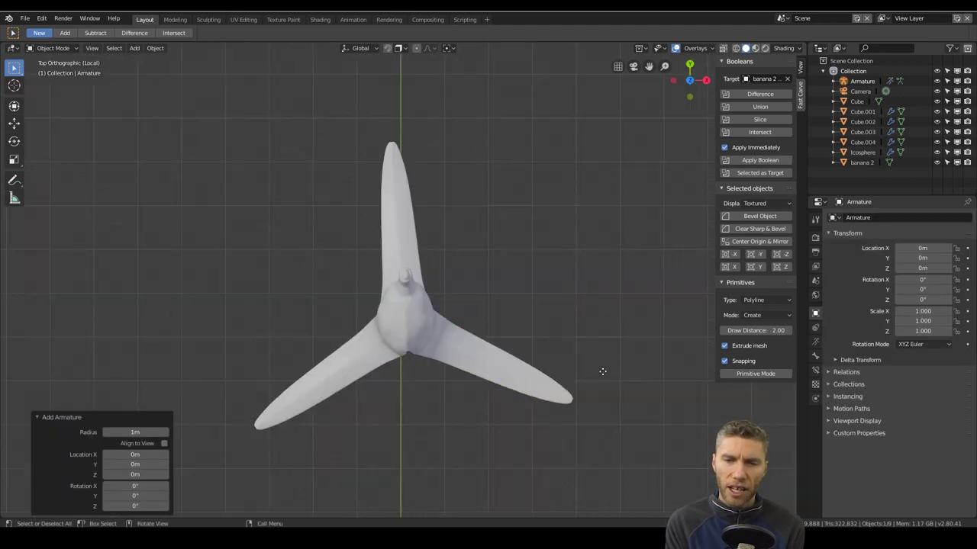
middle_drag(508, 297, 463, 213)
key(KP_1)
key(g)
key(z)
click(411, 209)
key(Tab)
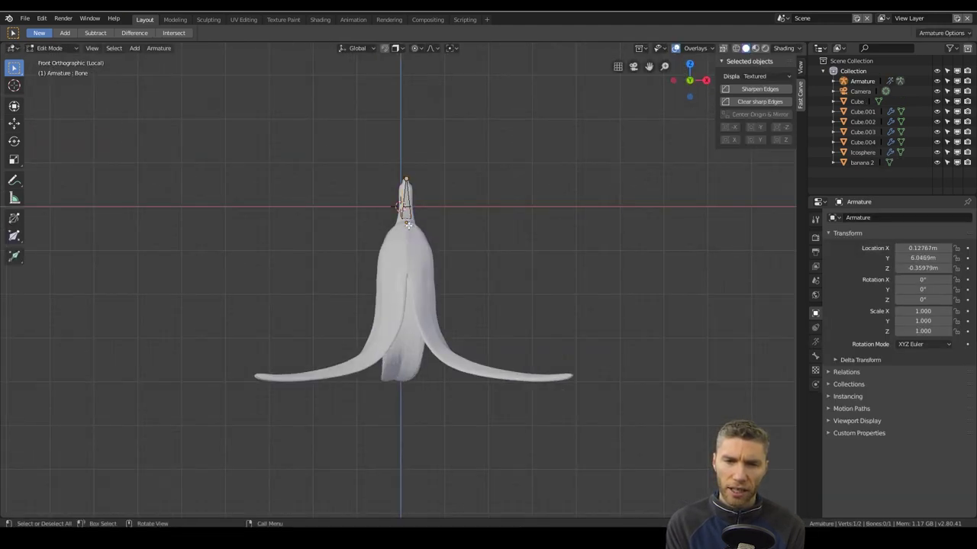
Step: Display the armature in front of the mesh and extrude bones from the stem through the body and along the back peel
click(957, 395)
scroll(410, 200, up, 5)
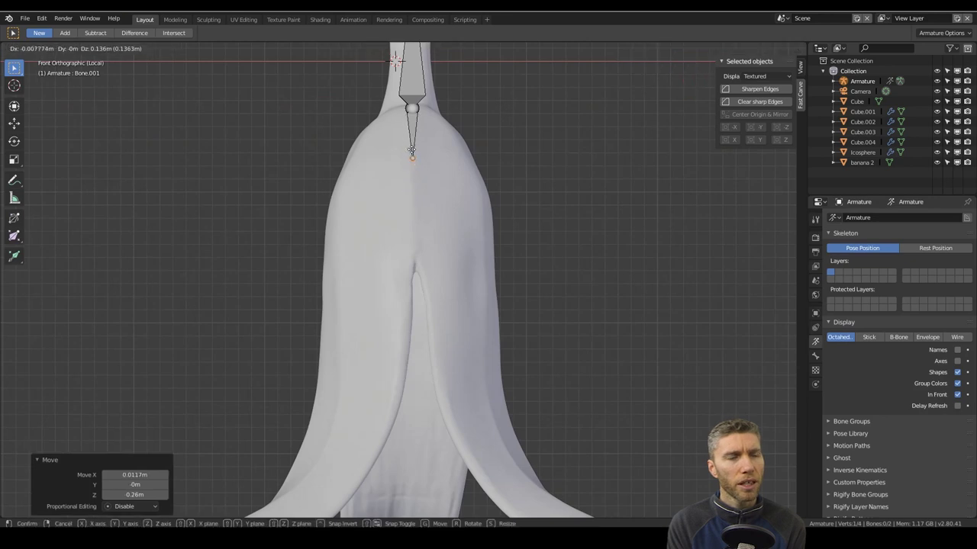
click(412, 206)
key(e)
click(361, 269)
middle_drag(360, 269, 532, 283)
key(KP_3)
scroll(427, 290, down, 3)
click(403, 168)
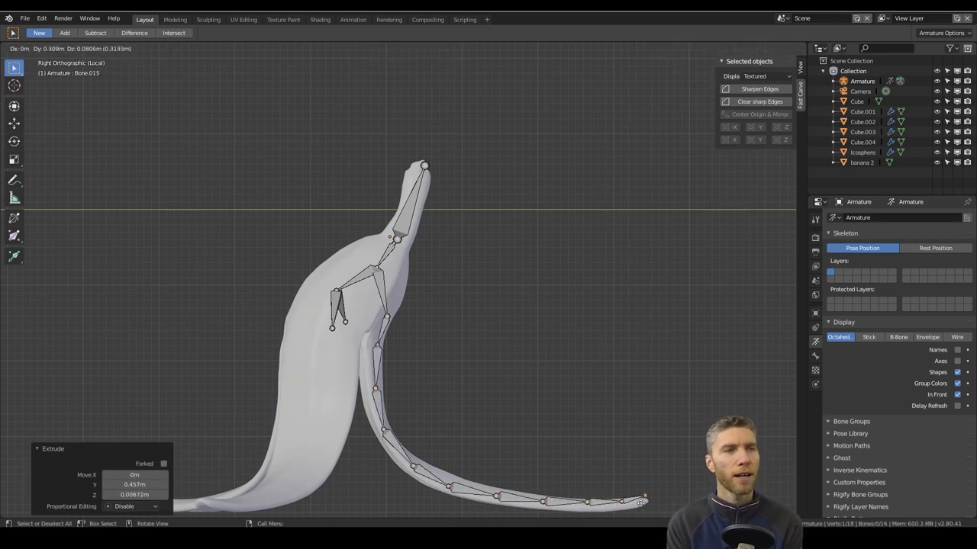
Step: Extrude a second chain of bones down one of the front peels to its tip, following the peel's curve
click(321, 326)
middle_drag(320, 326, 356, 351)
click(269, 454)
key(e)
click(231, 472)
middle_drag(230, 472, 527, 324)
click(364, 244)
click(359, 375)
key(e)
click(358, 421)
key(e)
click(358, 468)
shift+middle_drag(359, 467, 370, 334)
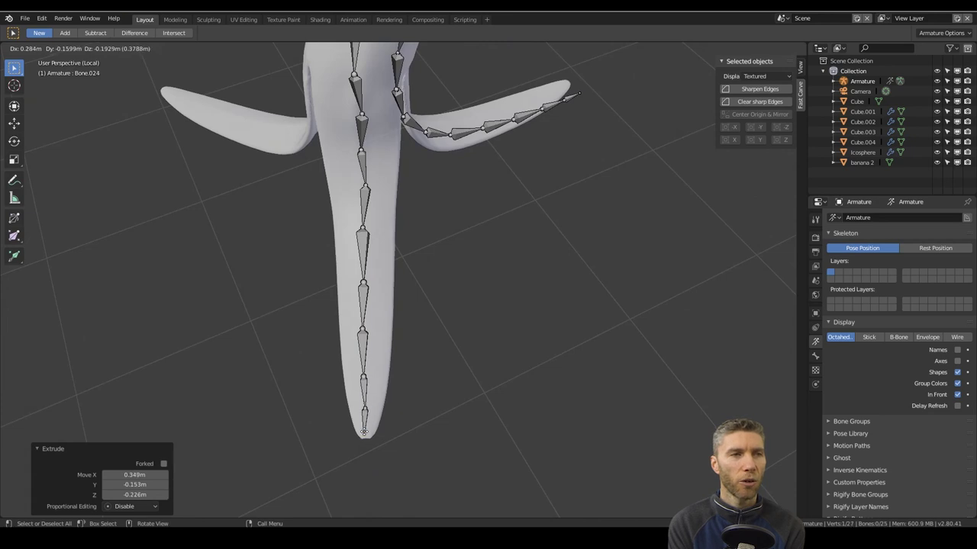
click(363, 435)
Step: Move a joint of the second bone chain to fit the peel in the front view
key(KP_1)
click(506, 334)
key(g)
click(517, 315)
Step: Duplicate the second peel's bone chain, place the copy inside the opposite front peel, and rotate it about Z to fit
middle_drag(403, 347, 264, 221)
click(284, 239)
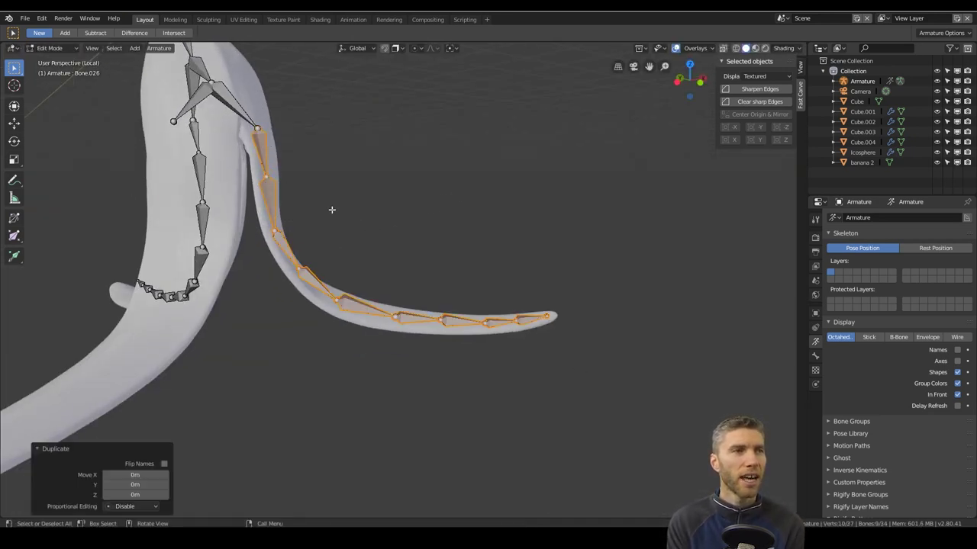
key(g)
key(KP_1)
click(257, 274)
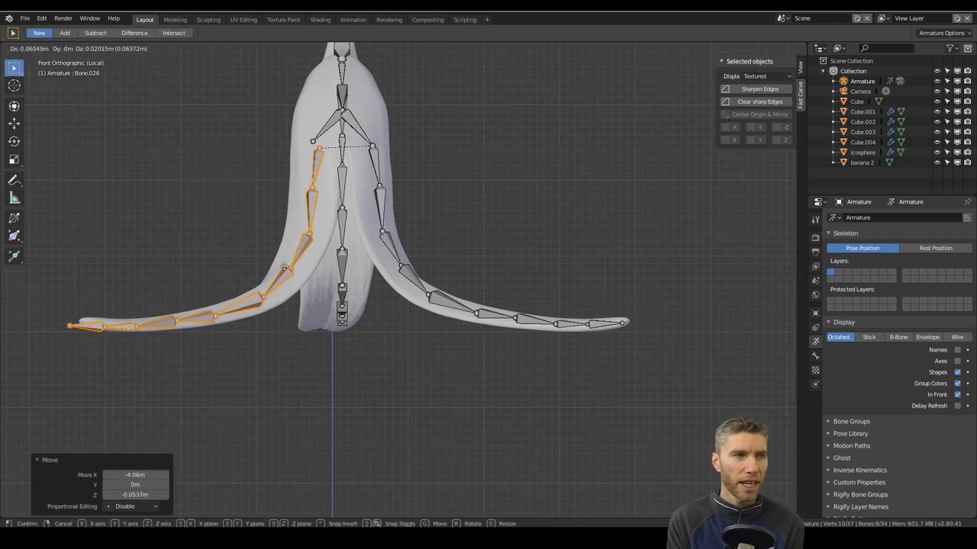
click(285, 267)
middle_drag(285, 267, 404, 339)
scroll(408, 366, down, 4)
key(r)
key(z)
click(410, 377)
Step: Parent the copied chain to its upper branch bone with the Connected option and adjust the joint's position
middle_drag(409, 374, 336, 294)
scroll(329, 287, up, 4)
click(328, 284)
shift+click(345, 232)
middle_drag(345, 231, 400, 299)
click(389, 273)
key(g)
click(401, 281)
Step: Extrude a linking bone from the upper junction and parent the back peel's bone chain to it
click(380, 265)
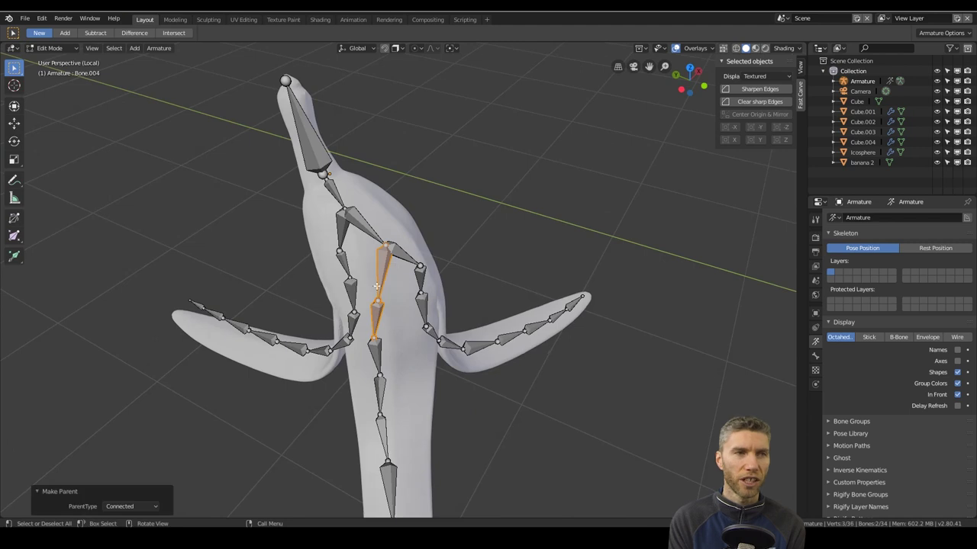
click(376, 256)
middle_drag(375, 256, 380, 199)
click(328, 261)
click(284, 184)
key(e)
click(324, 260)
key(ctrl+p)
click(298, 141)
Step: Move the whole back peel bone chain and rotate it about Z so it runs along the peel's centre
scroll(305, 153, down, 5)
key(g)
click(382, 221)
key(l)
middle_drag(492, 353, 506, 359)
key(r)
key(z)
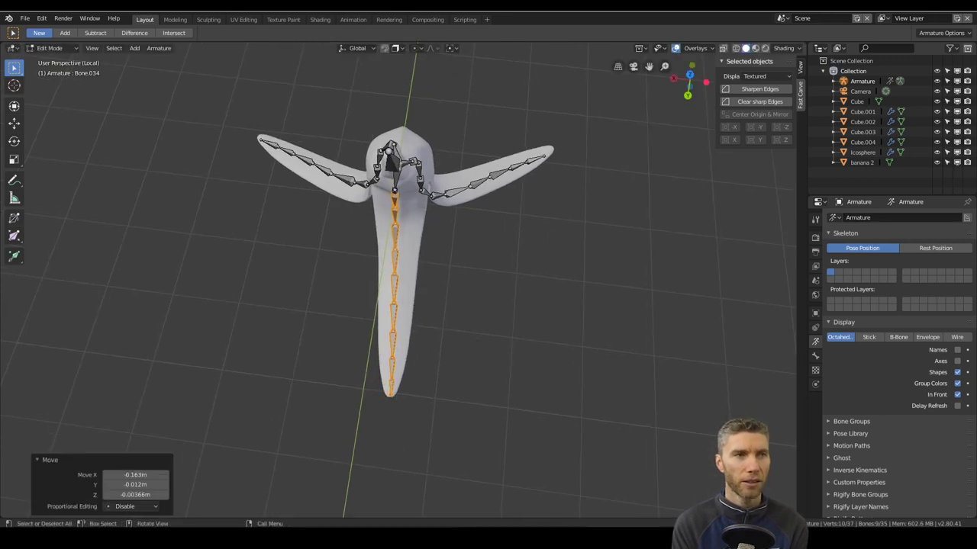
middle_drag(601, 262, 450, 287)
click(450, 287)
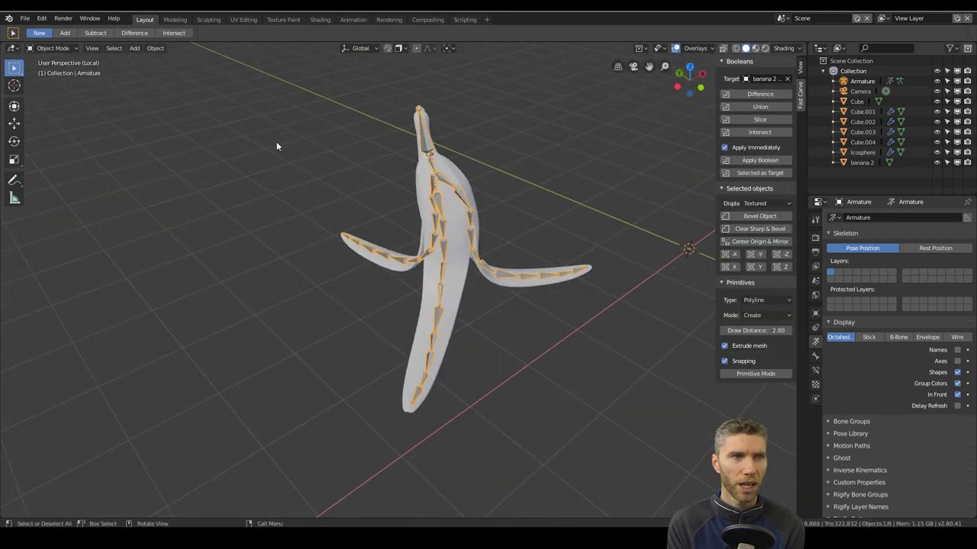
Step: Save the project under the file name rig
click(24, 17)
click(45, 72)
click(250, 73)
text(rig)
key(Return)
key(Return)
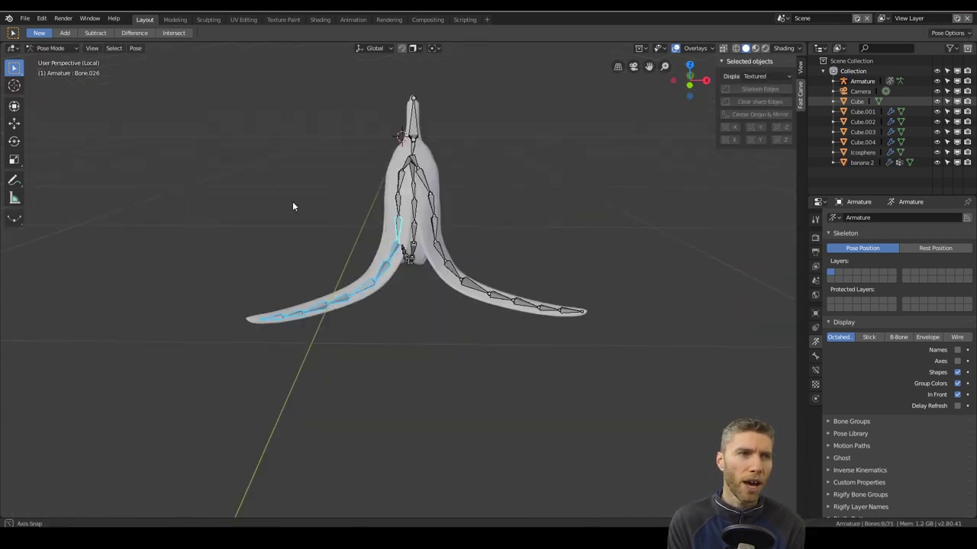
Step: Pose the first front peel by rotating its middle bones so that the outer part lifts
click(356, 253)
click(429, 257)
key(r)
key(y)
middle_drag(356, 253, 382, 258)
click(456, 251)
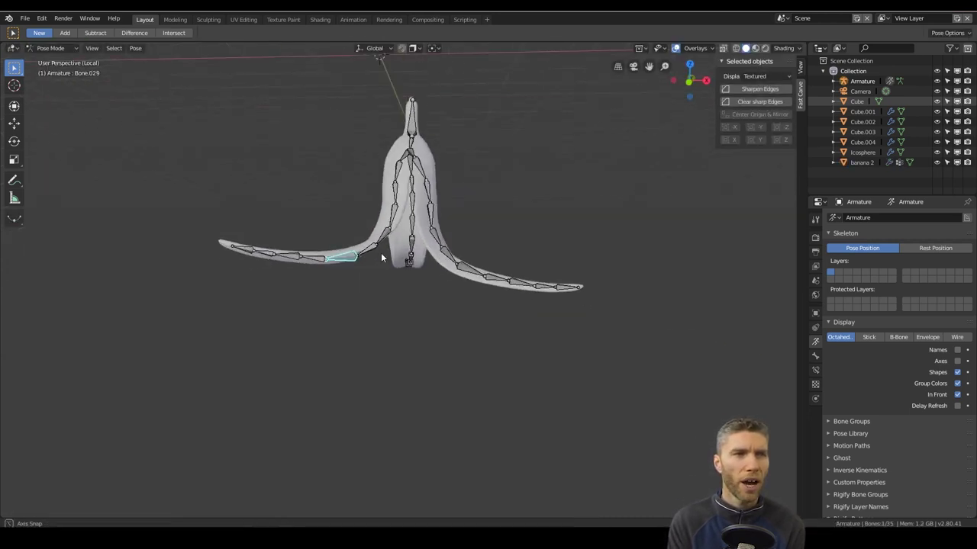
click(324, 261)
key(r)
click(260, 264)
middle_drag(260, 263, 320, 286)
Step: Rotate the first front peel's tip bone 30.1° about its local Y axis
click(245, 284)
key(r)
key(y)
key(y)
click(260, 290)
middle_drag(259, 290, 397, 301)
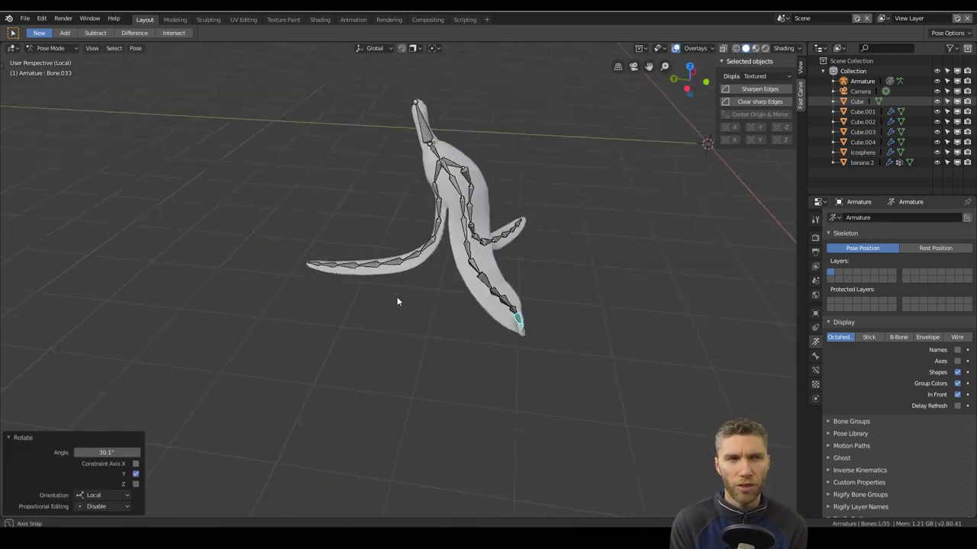
Step: Bend another peel by rotating several of its bones, including a rotation about the local Y axis
scroll(457, 252, up, 4)
click(481, 231)
key(r)
middle_drag(343, 252, 305, 221)
click(347, 231)
key(r)
click(353, 230)
key(r)
key(y)
key(y)
Step: Rotate further bones along the same peel to give it a wavy curve out to the tip
click(394, 257)
key(r)
click(194, 212)
key(r)
click(311, 202)
click(478, 230)
key(r)
Step: Rotate a bone of the next peel about the Z axis to swing the peel sideways
middle_drag(527, 200, 423, 326)
click(459, 300)
key(r)
key(z)
click(574, 294)
Step: Rotate bones along the outer half of that peel so it curves down toward its tip
middle_drag(574, 294, 611, 275)
click(540, 257)
key(r)
click(595, 279)
click(597, 243)
key(r)
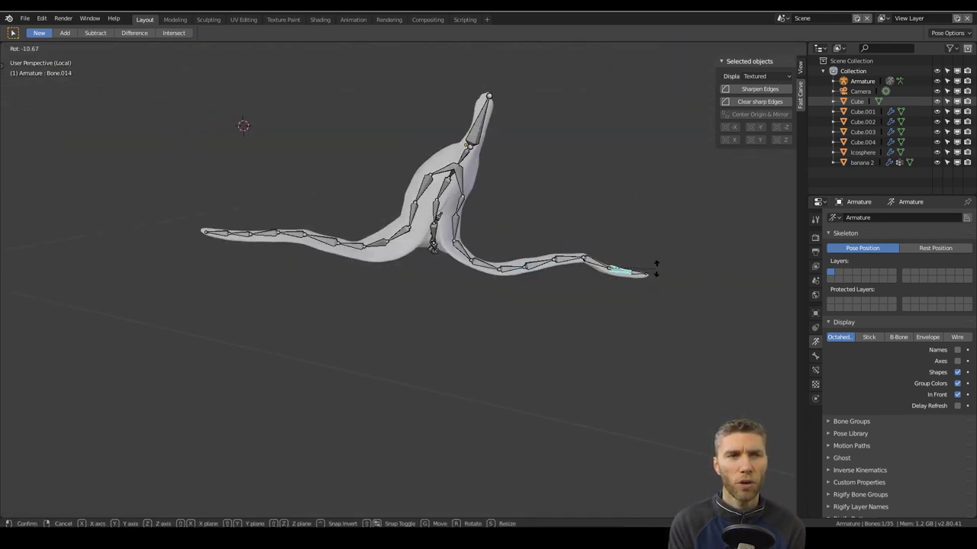
Step: Add a plane as the ground beneath the peeled banana and scale it up
click(419, 206)
key(s)
click(446, 170)
middle_drag(446, 170, 419, 234)
scroll(420, 219, down, 3)
Step: Insert a keyframe for all bones of the peeled banana's armature in Pose Mode
click(419, 233)
key(ctrl+Tab)
key(a)
key(i)
click(290, 230)
Step: Parent the two bones at the banana's stem in Edit Mode using Keep Offset
click(449, 153)
click(444, 181)
middle_drag(450, 152, 321, 119)
key(Tab)
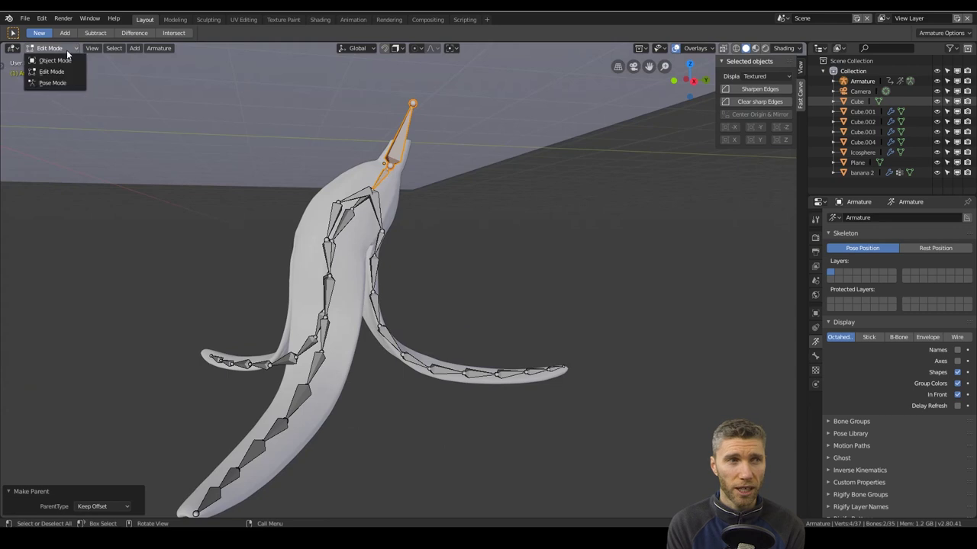
Step: Move the bone below the stem -0.222 m along global Z in Pose Mode to lower the peeled banana onto the ground plane
click(53, 82)
click(383, 177)
key(g)
key(g)
key(z)
click(396, 199)
middle_drag(396, 198, 405, 268)
scroll(405, 268, down, 4)
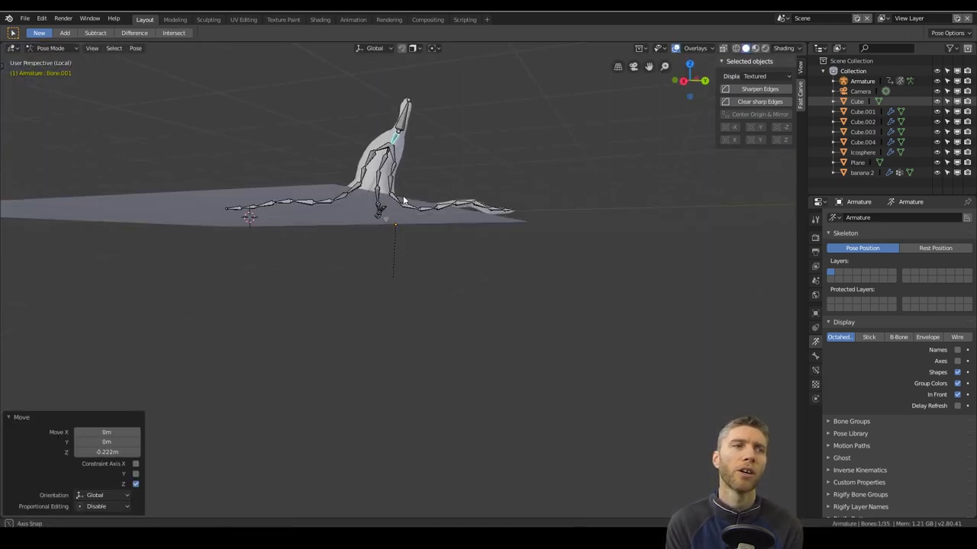
middle_drag(404, 200, 401, 170)
scroll(400, 169, up, 4)
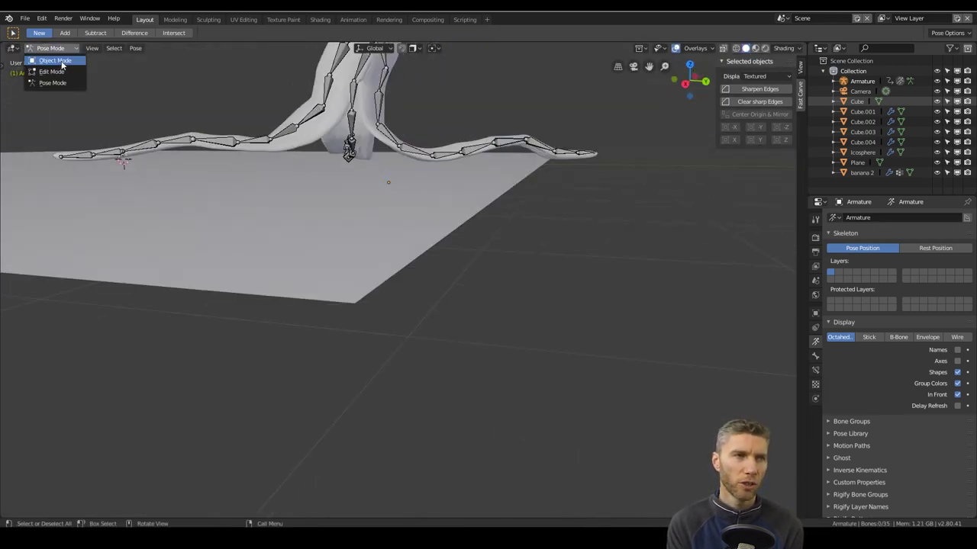
Step: Enlarge the ground plane by a factor of 1.673 and rotate the peel bones to lie along it
click(55, 60)
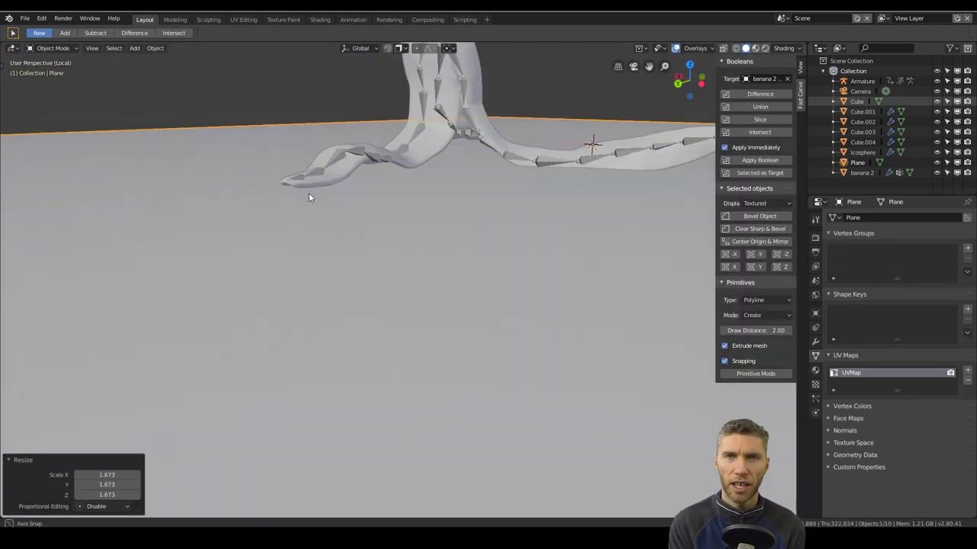
middle_drag(308, 192, 360, 161)
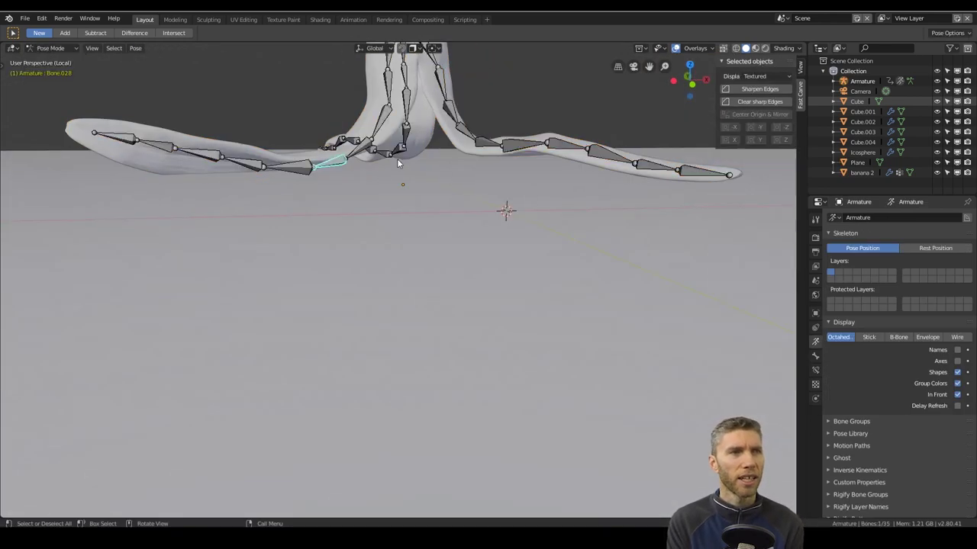
mouse_move(397, 158)
middle_down()
mouse_move(366, 160)
mouse_move(381, 162)
middle_up()
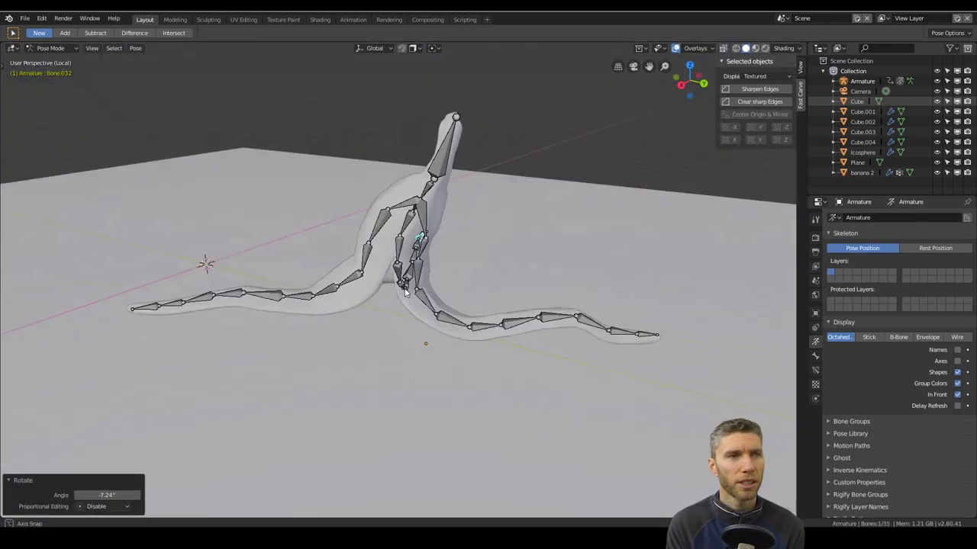
key(r)
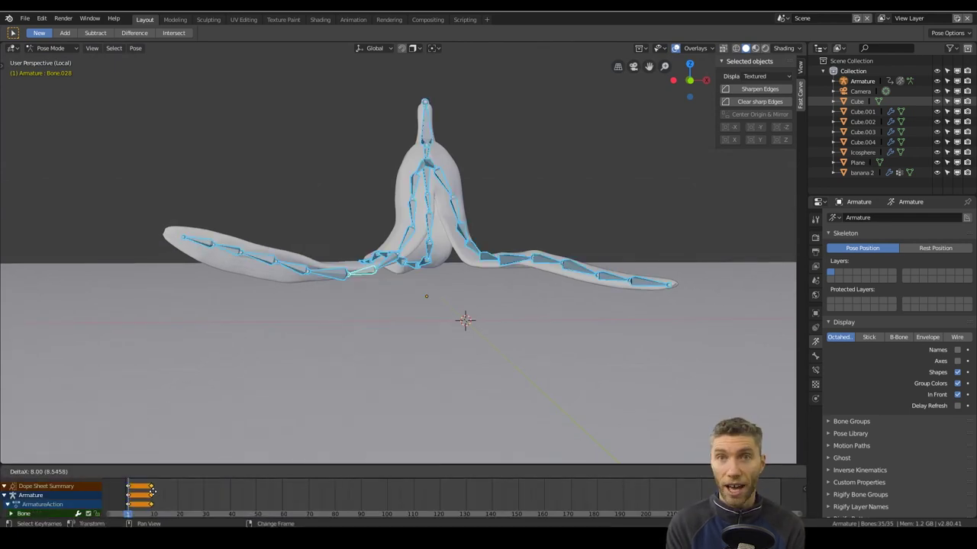
Step: Copy the pose keyframes to frame 10 and rotate the peel bones there, including one near a tip by 9.5° about local Y
click(152, 492)
click(397, 301)
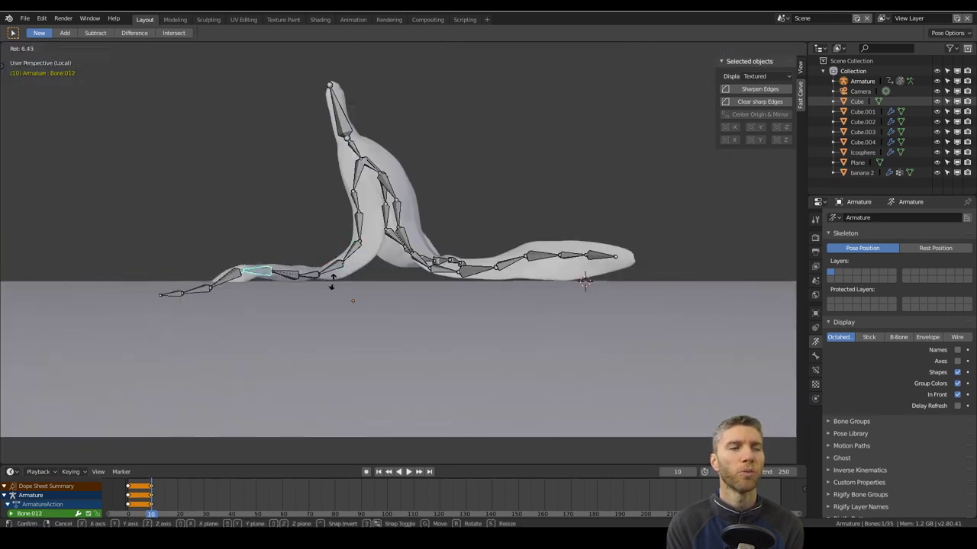
click(407, 313)
click(377, 288)
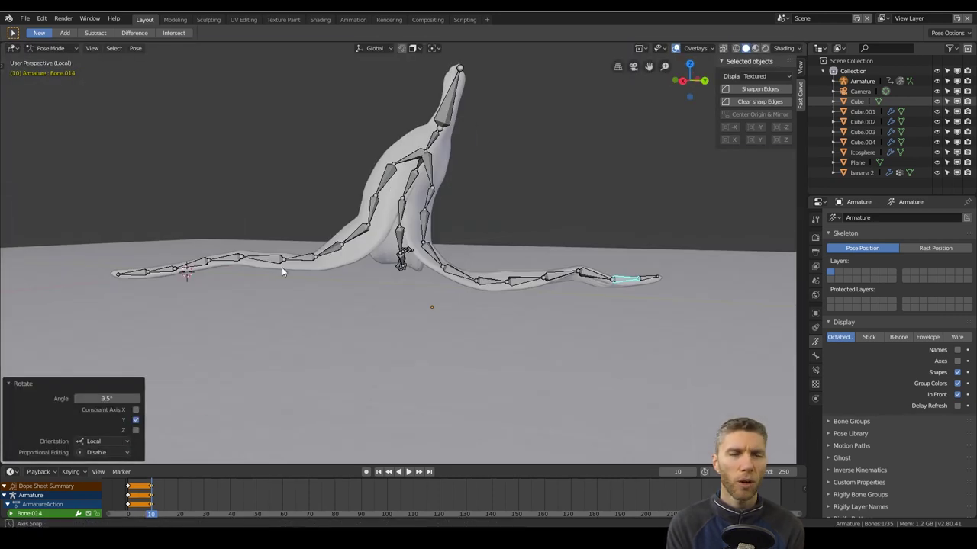
click(323, 97)
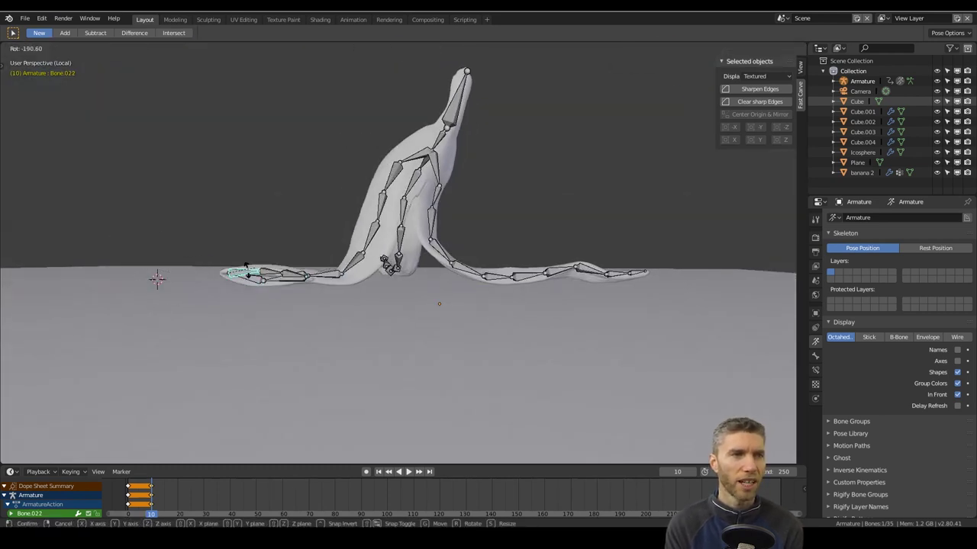
key(Return)
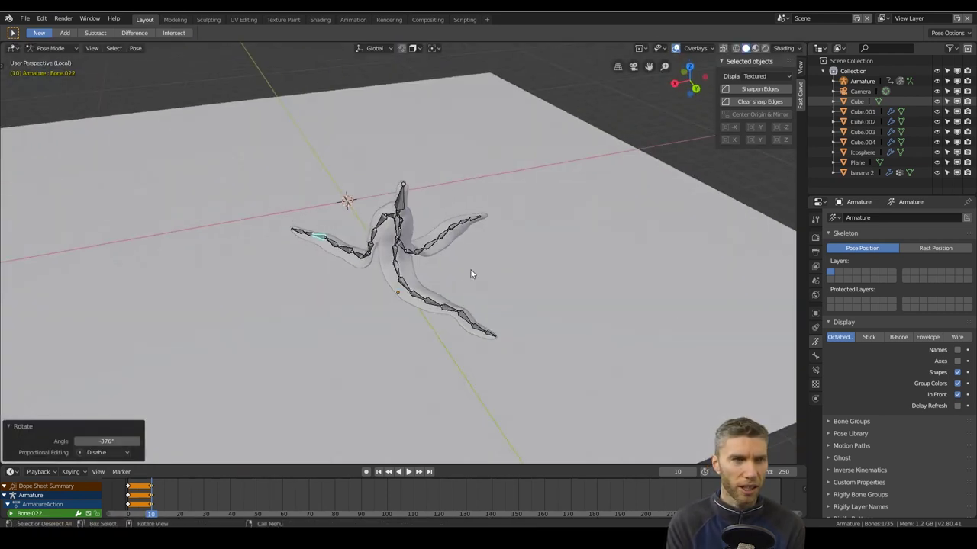
Step: Insert a keyframe for all bones of the peeled banana at frame 10
key(a)
key(i)
click(460, 268)
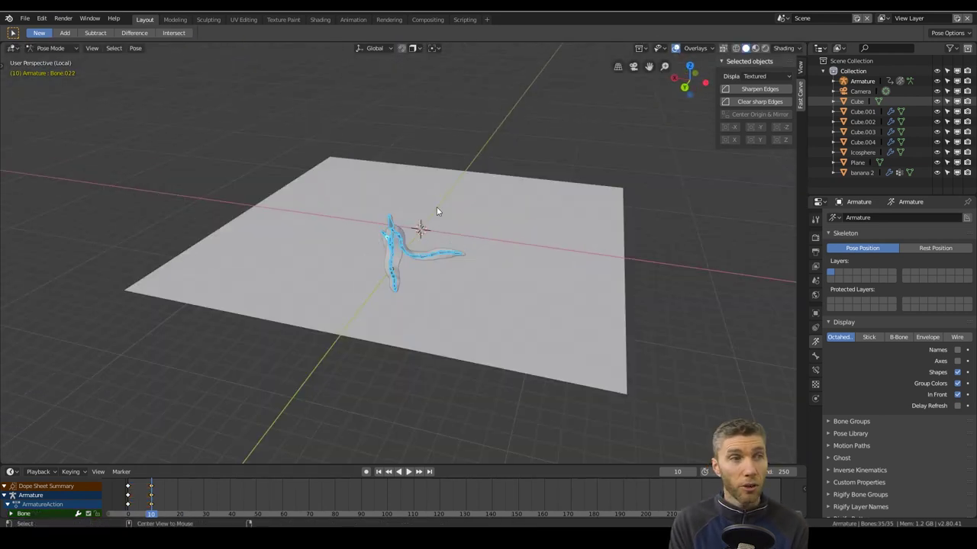
Step: Group the whole banana's parts in a collection named banana 1 and set the ground plane's subdivision level to 4
click(51, 48)
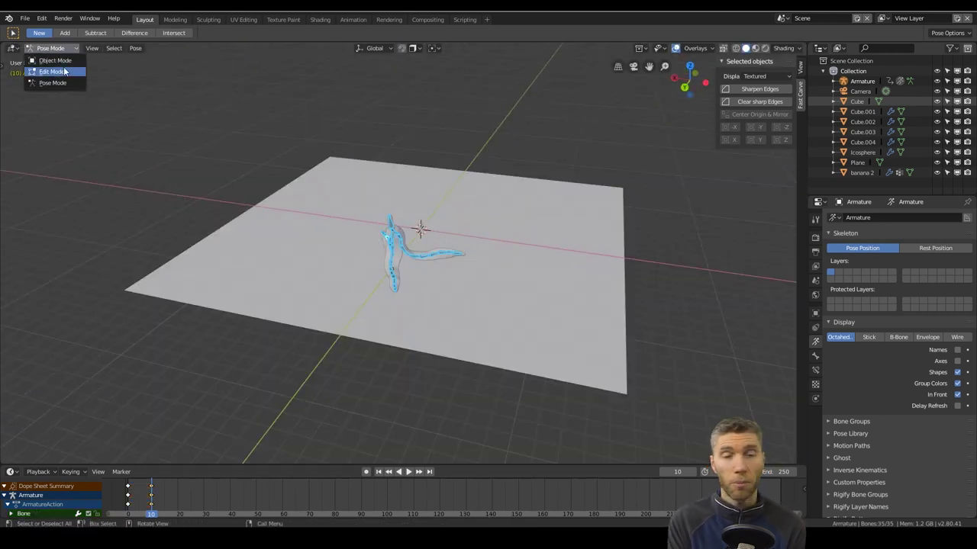
click(47, 59)
click(857, 101)
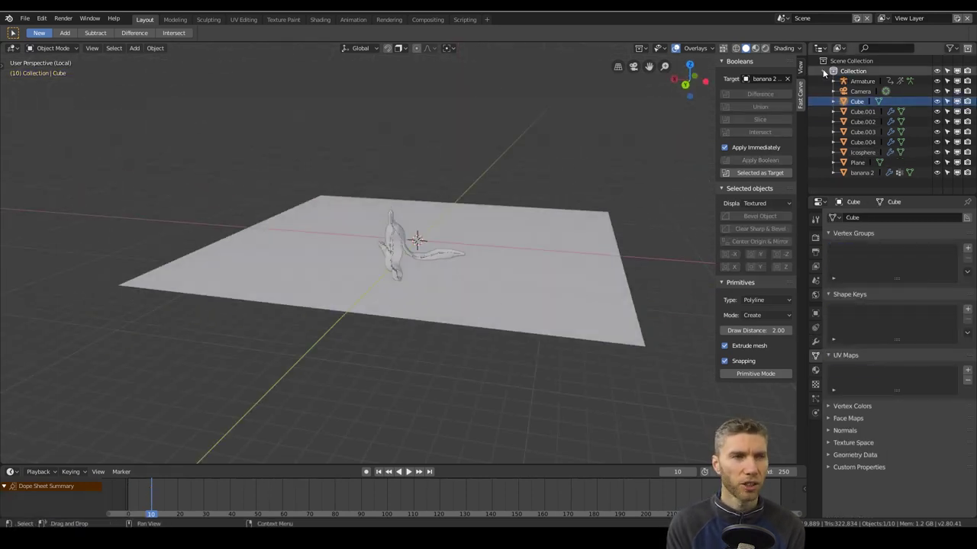
middle_drag(553, 267, 427, 306)
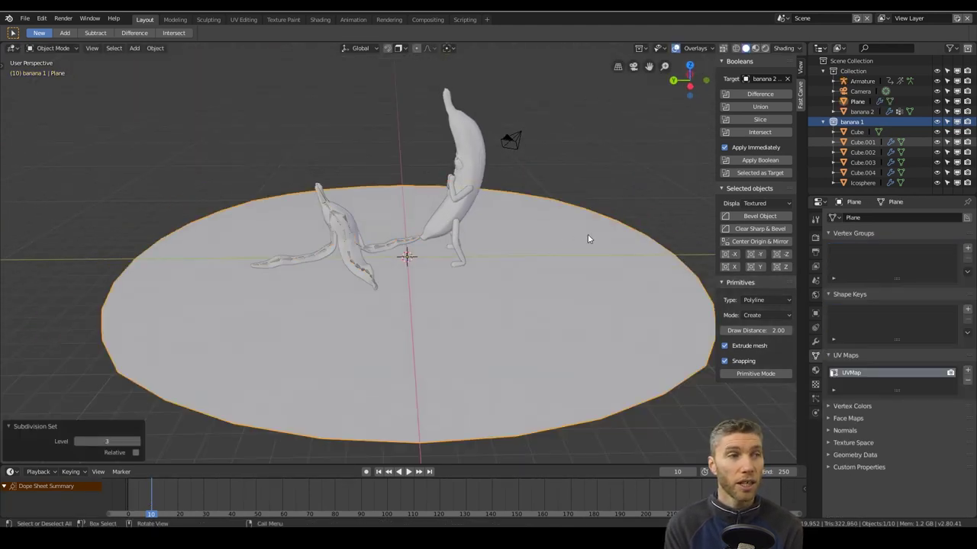
click(477, 229)
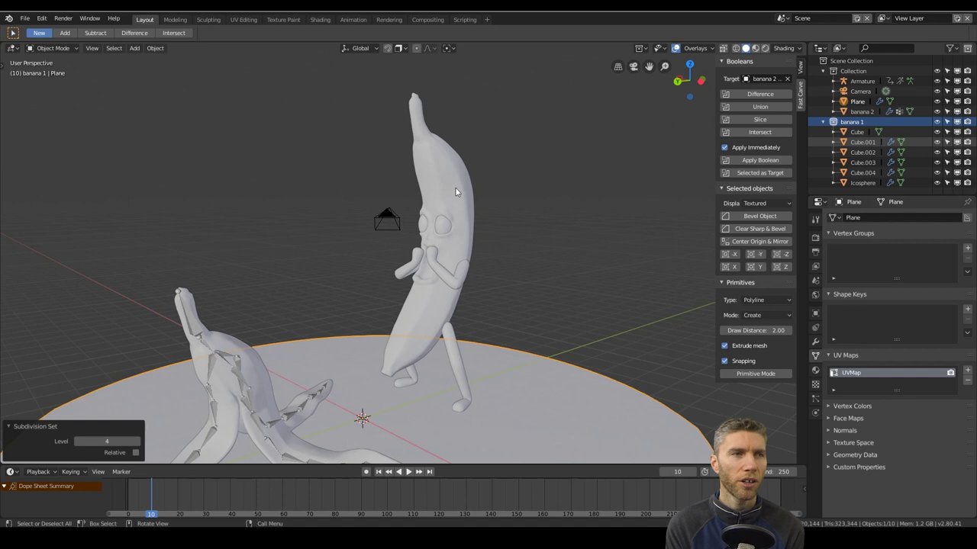
Step: Add a lattice at the whole banana and set its U, V and W resolution to 4
key(alt+a)
key(shift+a)
click(450, 271)
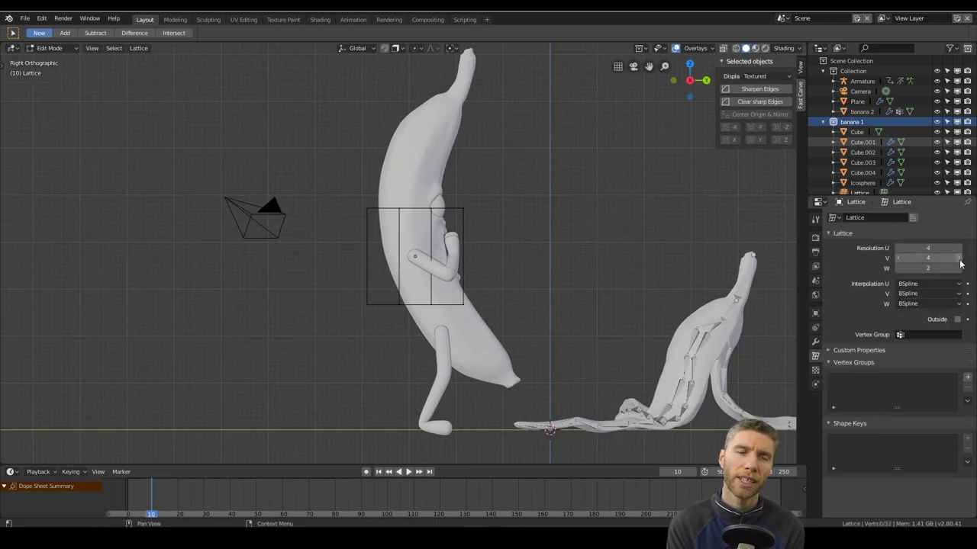
Step: Scale and move the lattice, stretching it along Z, so that it encloses the whole banana's body
key(s)
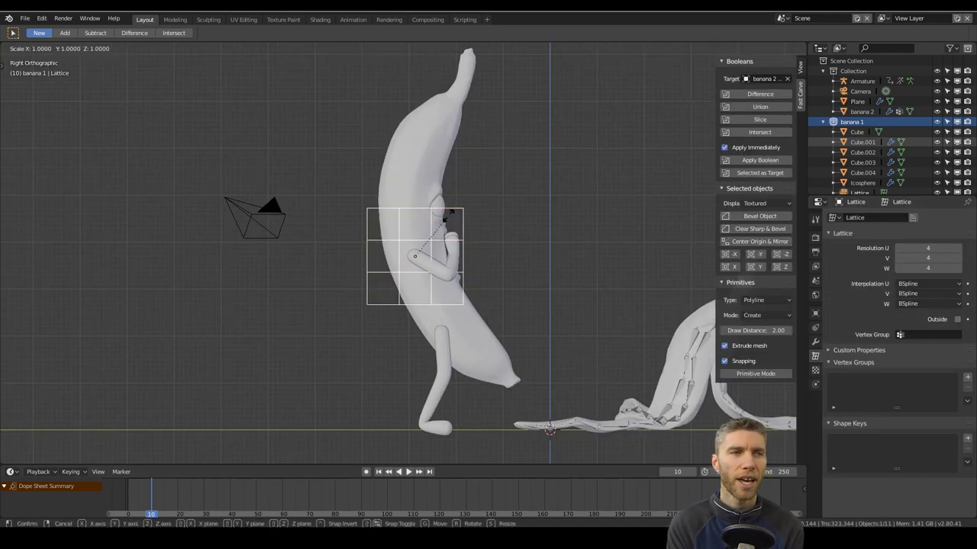
key(z)
click(493, 183)
key(z)
click(542, 187)
key(z)
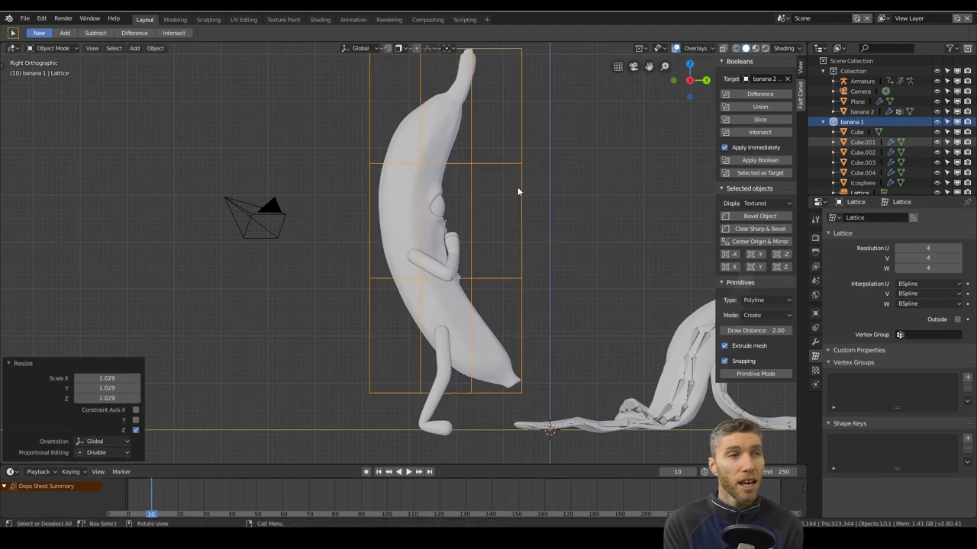
key(g)
key(KP_1)
middle_drag(408, 203, 414, 173)
click(414, 173)
click(437, 188)
Step: Apply the lattice's transforms and add a Lattice modifier to the whole banana's body
key(ctrl+a)
click(436, 191)
click(432, 223)
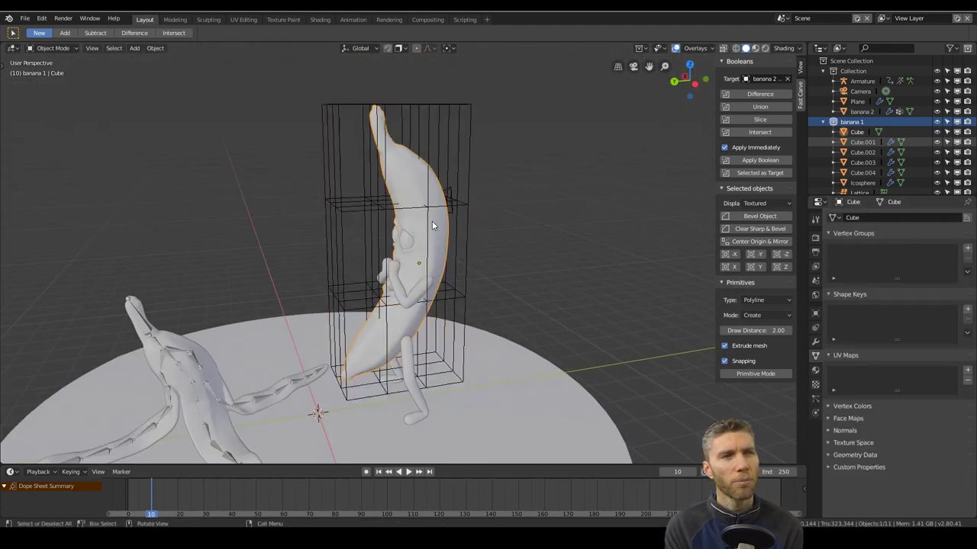
middle_drag(433, 224, 445, 225)
scroll(444, 226, up, 1)
shift+click(422, 230)
click(460, 237)
click(815, 342)
click(862, 218)
click(849, 309)
click(892, 273)
click(497, 200)
Step: Try to fix the lattice by applying only rotation and scale and assigning it to the body's modifier, and discard the lattice
scroll(523, 174, down, 4)
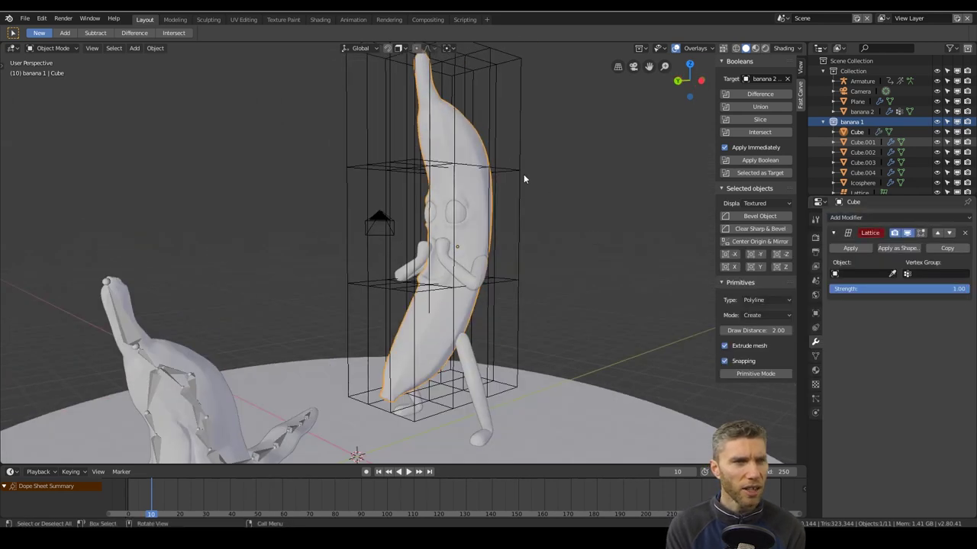
click(524, 174)
key(ctrl+a)
click(528, 180)
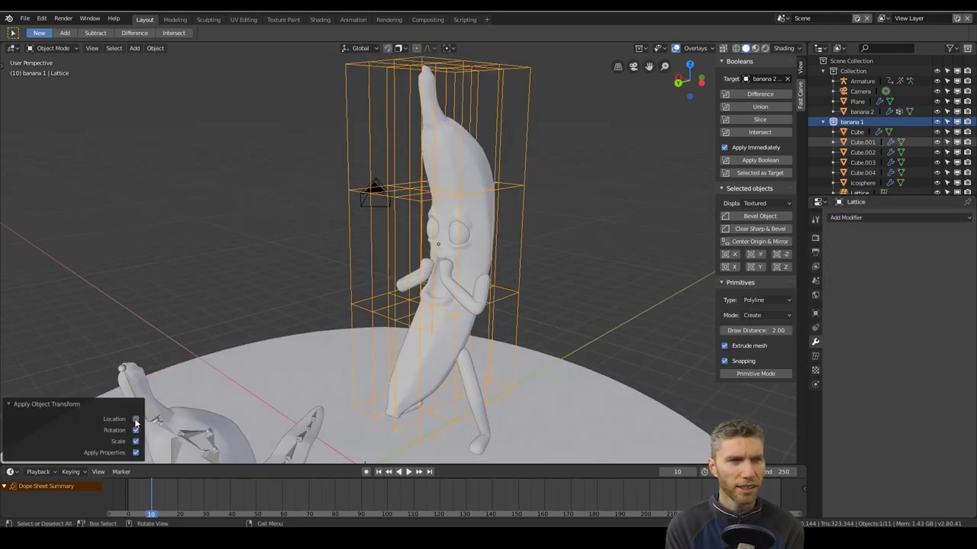
click(135, 420)
click(799, 67)
click(475, 179)
click(892, 273)
click(522, 234)
scroll(534, 237, down, 5)
middle_drag(534, 236, 573, 238)
key(ctrl+z)
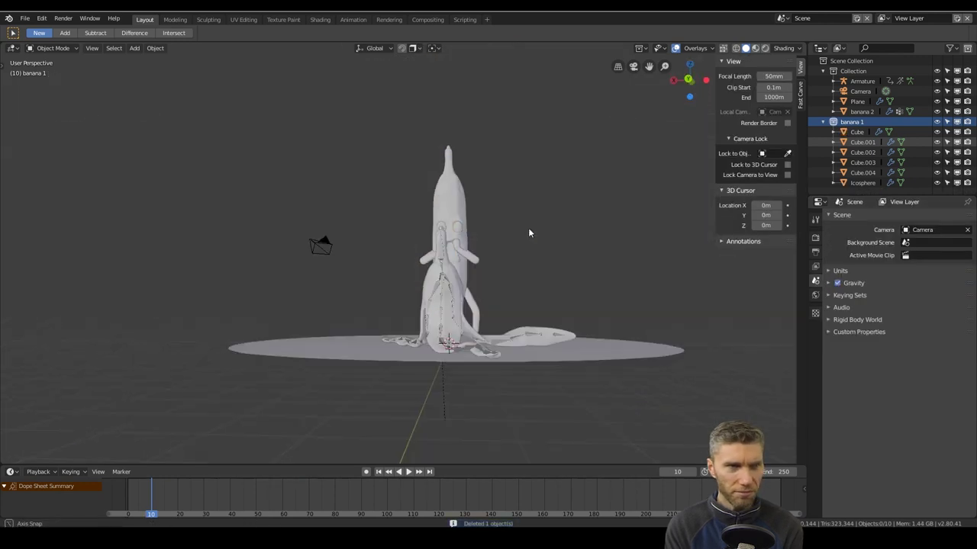
Step: Add a single-bone armature in the right view and place it at the whole banana's lower tip
middle_drag(528, 228, 455, 209)
key(KP_3)
key(shift+a)
click(473, 220)
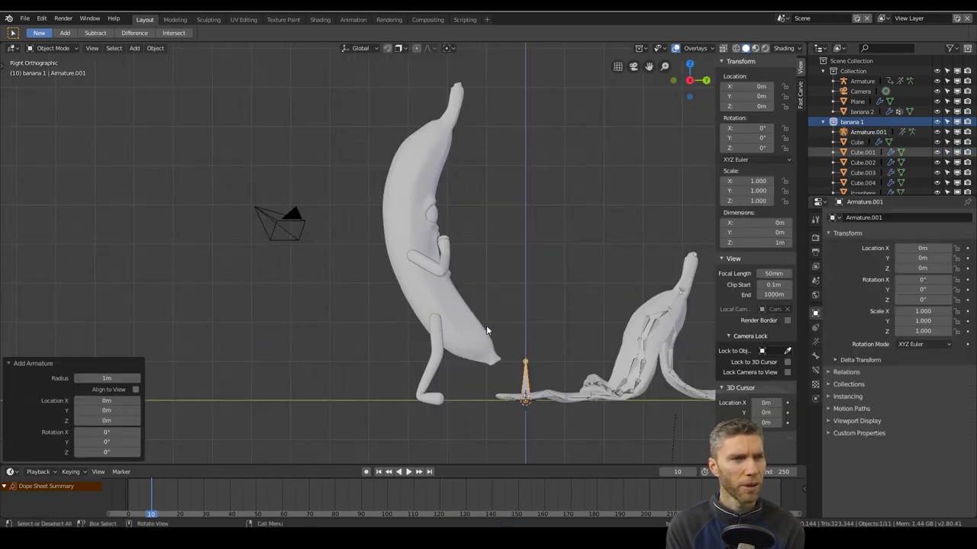
click(497, 355)
Step: Extrude a chain of bones from the lower tip along the banana's curve up to the stem
key(Tab)
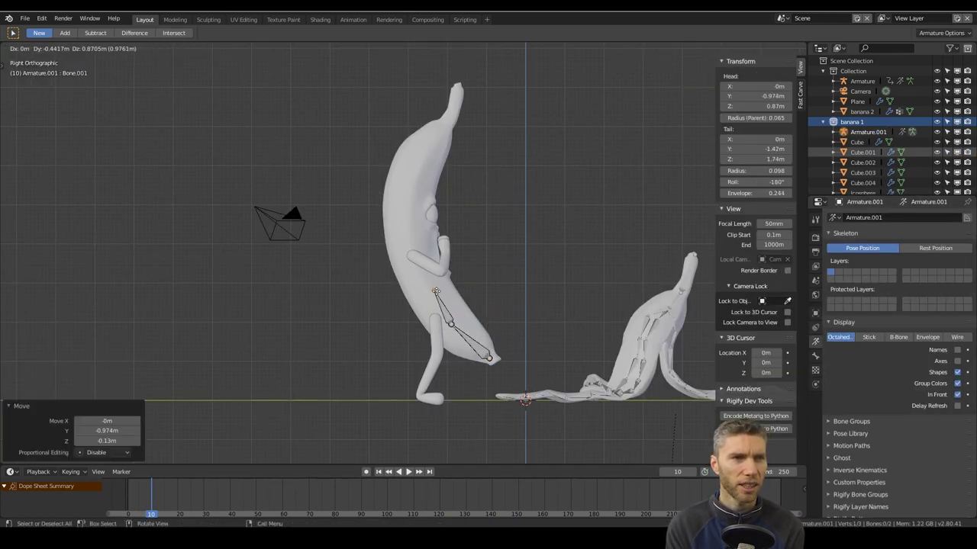
key(e)
click(452, 111)
key(e)
click(459, 86)
key(Tab)
Step: Parent the whole banana's body to the new armature with automatic weights
click(485, 243)
shift+click(456, 251)
key(ctrl+p)
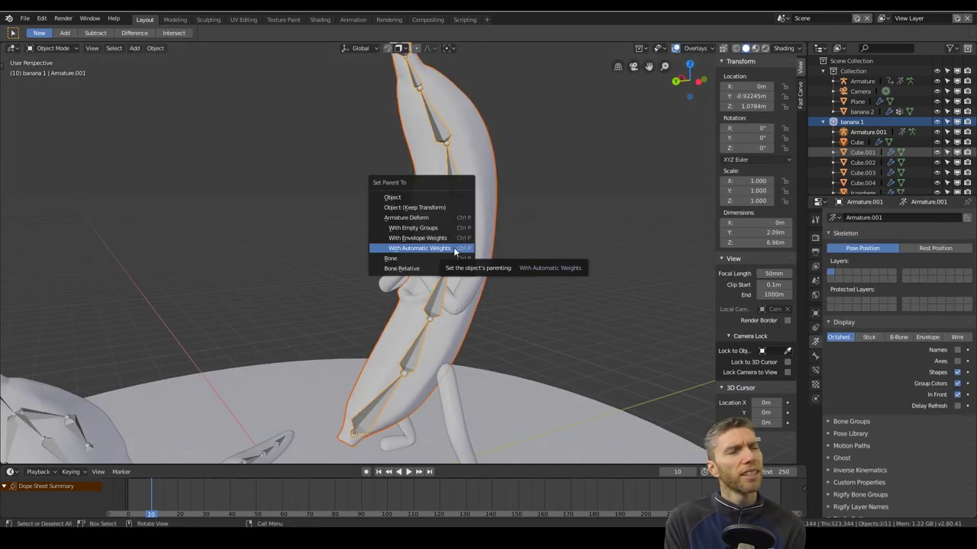
Step: Rotate the whole banana's bottom bone about the Z axis in Pose Mode and move it sideways
key(ctrl+Tab)
middle_drag(414, 351, 488, 377)
click(473, 342)
key(g)
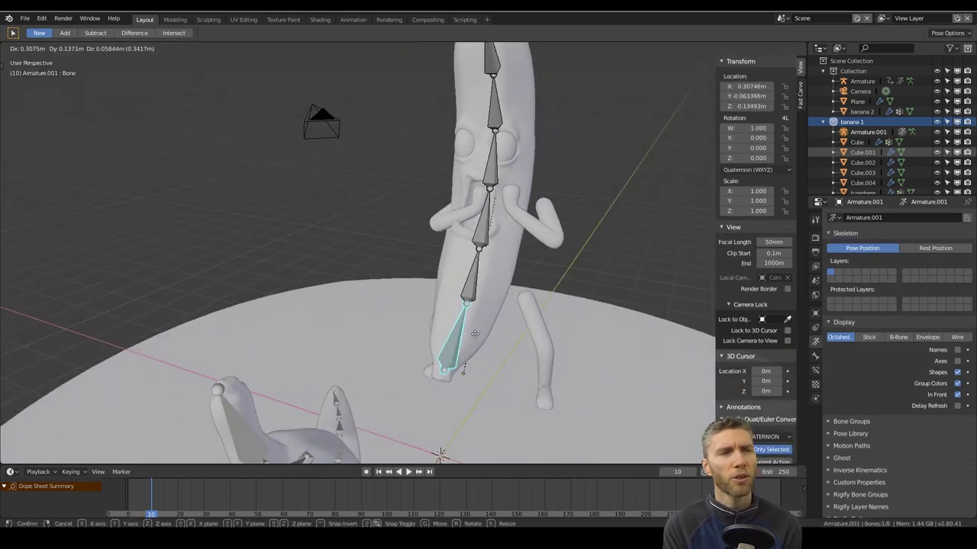
right_click(486, 352)
key(r)
key(z)
click(492, 340)
key(g)
click(512, 350)
Step: Rotate the next spine bone about the Z axis and start bending the upper part of the banana
click(498, 290)
key(r)
key(z)
click(549, 296)
middle_drag(569, 263, 490, 252)
click(409, 126)
key(r)
middle_drag(443, 145, 519, 230)
Step: Rotate further bones in the upper part of the banana and insert a keyframe for all its bones
key(r)
middle_drag(564, 170, 556, 200)
click(510, 183)
key(r)
middle_drag(656, 229, 561, 268)
key(a)
key(i)
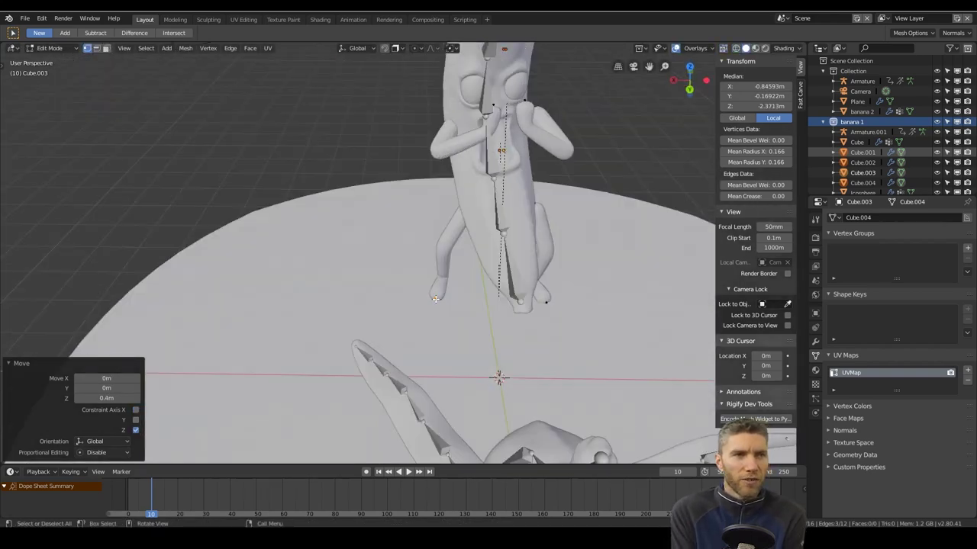
Step: Realign the limbs with the posed banana, moving the arms by 0.335 m in X, 0.187 m in Y and -0.039 m in Z
click(50, 48)
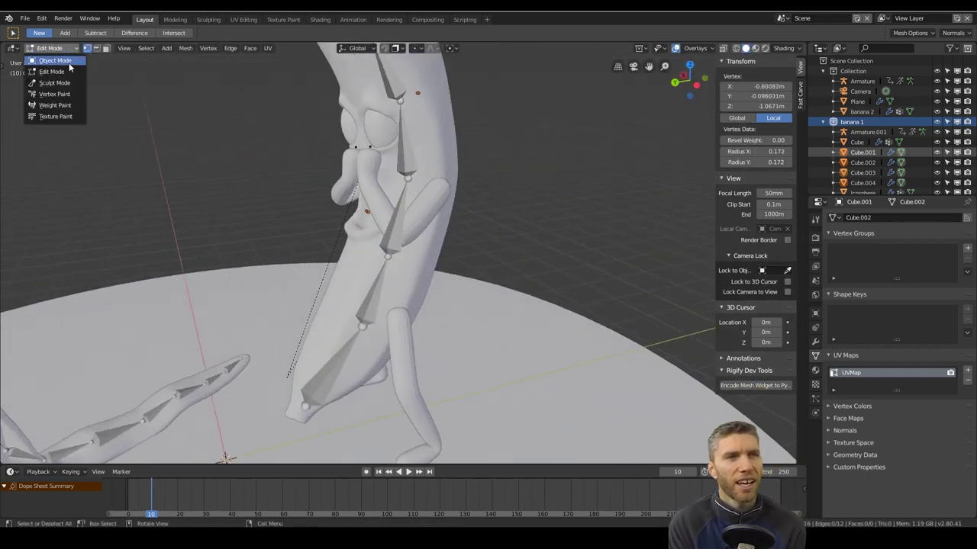
click(67, 61)
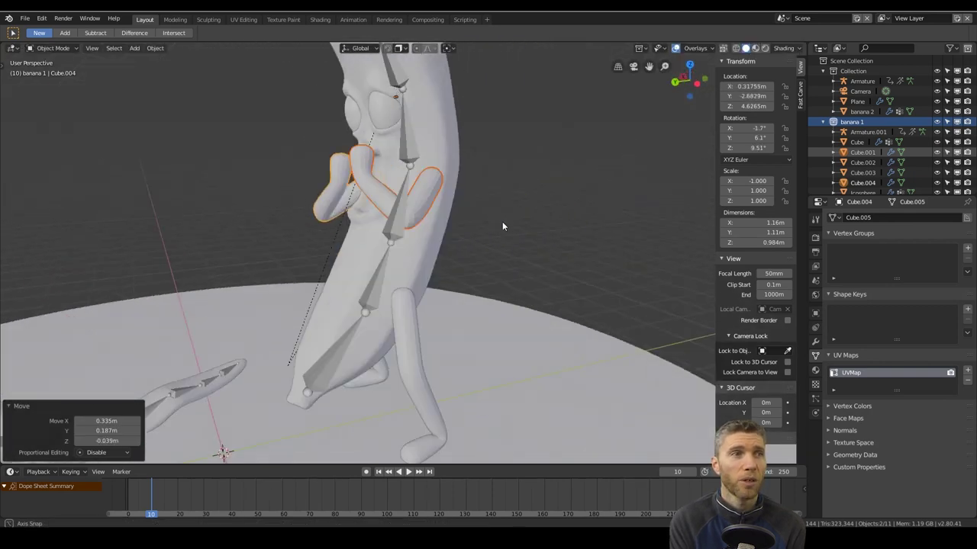
key(Tab)
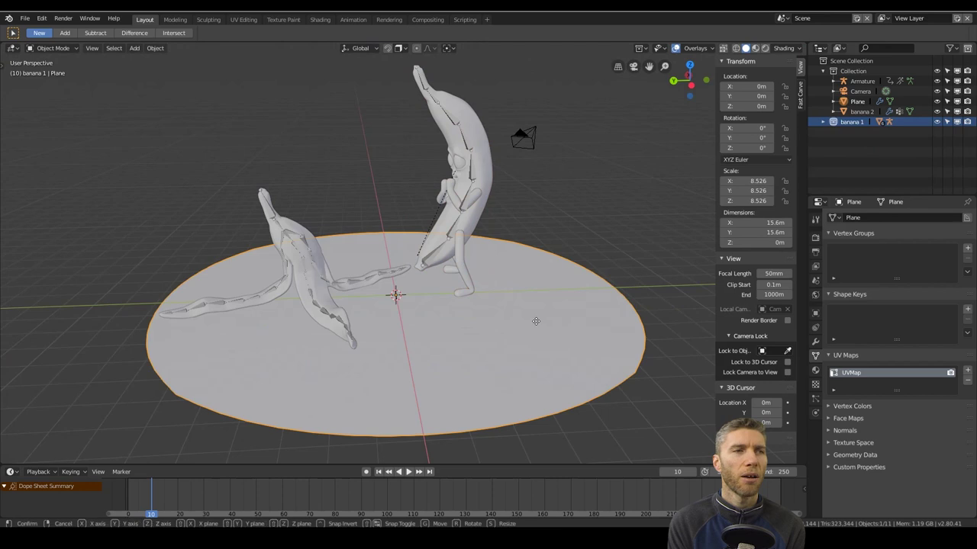
Step: Shrink the ground plane to a scale of 7.596 and shift it along Y to 1.1918 m
key(s)
click(568, 308)
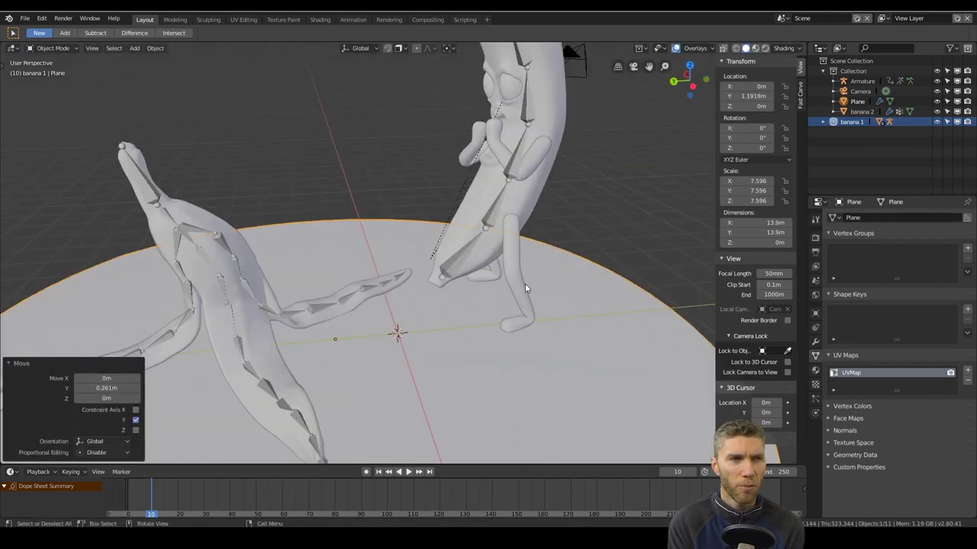
Step: Apply the modifiers on both legs of the whole banana, including Subdivision, and select a leg for sculpting
click(815, 342)
click(842, 249)
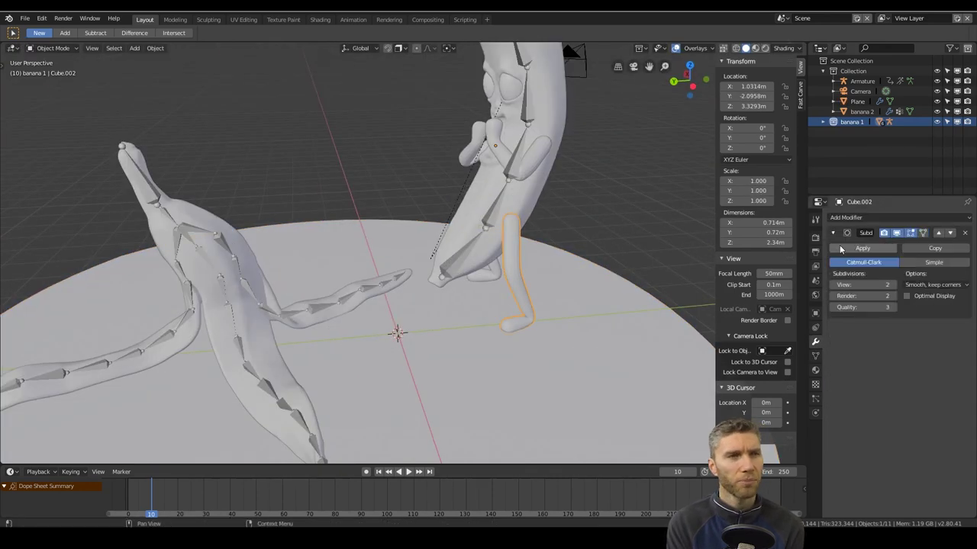
click(842, 249)
click(491, 277)
click(850, 249)
click(849, 250)
click(513, 267)
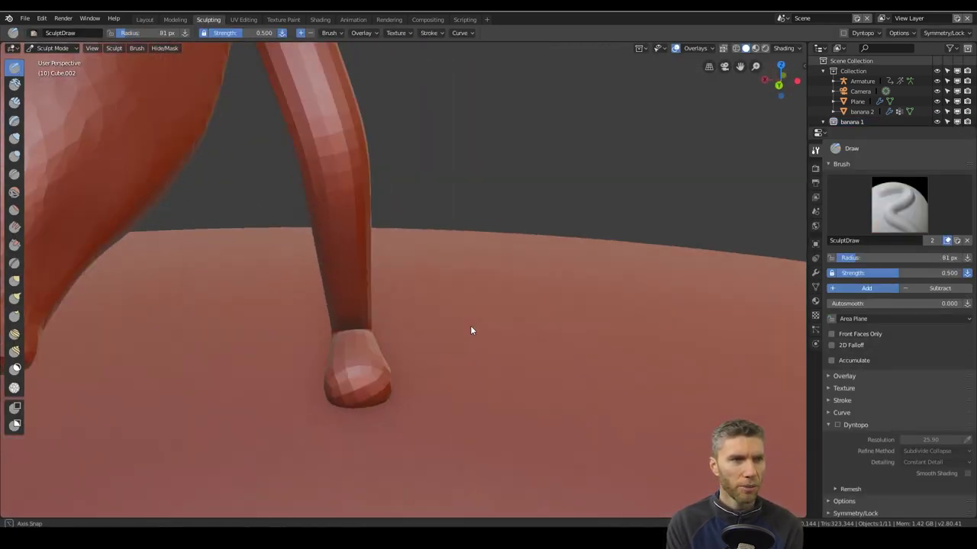
Step: Enable Dyntopo on the selected leg with constant detail at a sampled resolution of 10.76
mouse_move(470, 325)
middle_down()
mouse_move(563, 349)
mouse_move(387, 329)
middle_up()
drag(387, 330, 392, 318)
mouse_move(392, 318)
middle_down()
mouse_move(483, 336)
mouse_move(470, 428)
middle_up()
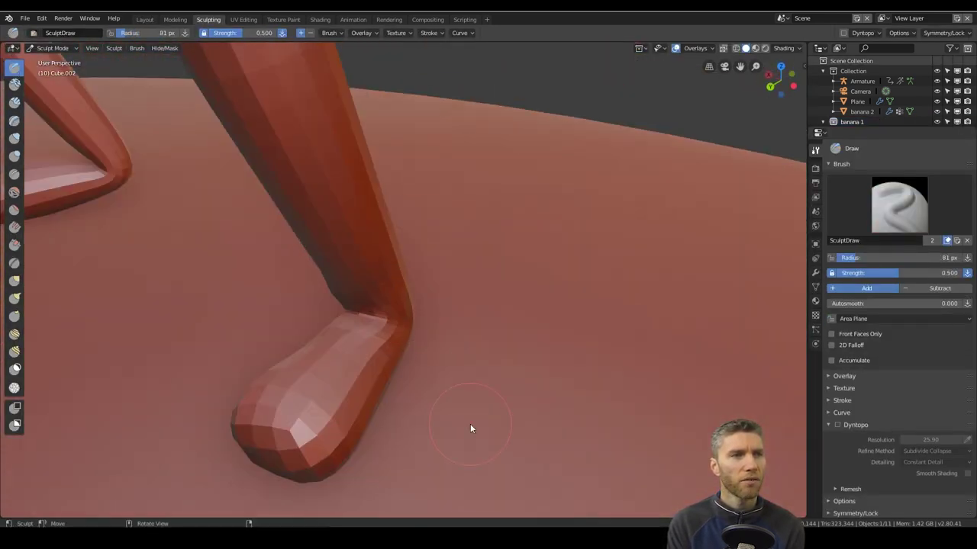
click(968, 441)
click(321, 358)
mouse_move(321, 362)
middle_down()
mouse_move(343, 353)
mouse_move(449, 421)
mouse_move(469, 374)
mouse_move(436, 414)
mouse_move(495, 338)
mouse_move(429, 343)
mouse_move(458, 370)
mouse_move(338, 438)
mouse_move(367, 374)
mouse_move(446, 360)
middle_up()
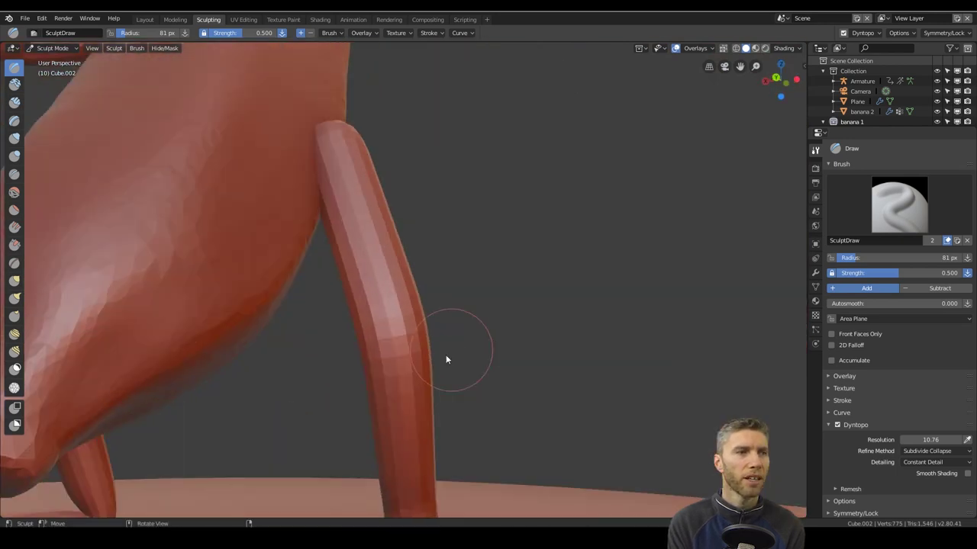
mouse_move(403, 334)
middle_down()
mouse_move(366, 360)
mouse_move(518, 402)
mouse_move(435, 334)
mouse_move(445, 342)
mouse_move(394, 270)
mouse_move(351, 266)
mouse_move(308, 377)
mouse_move(570, 349)
mouse_move(412, 254)
middle_up()
Step: Turn on smooth shading and reshape the leg and foot using the Grab brush at a 175 px radius
key(shift+c)
key(k)
key(g)
mouse_move(488, 289)
middle_down()
mouse_move(347, 277)
mouse_move(532, 360)
mouse_move(384, 342)
middle_up()
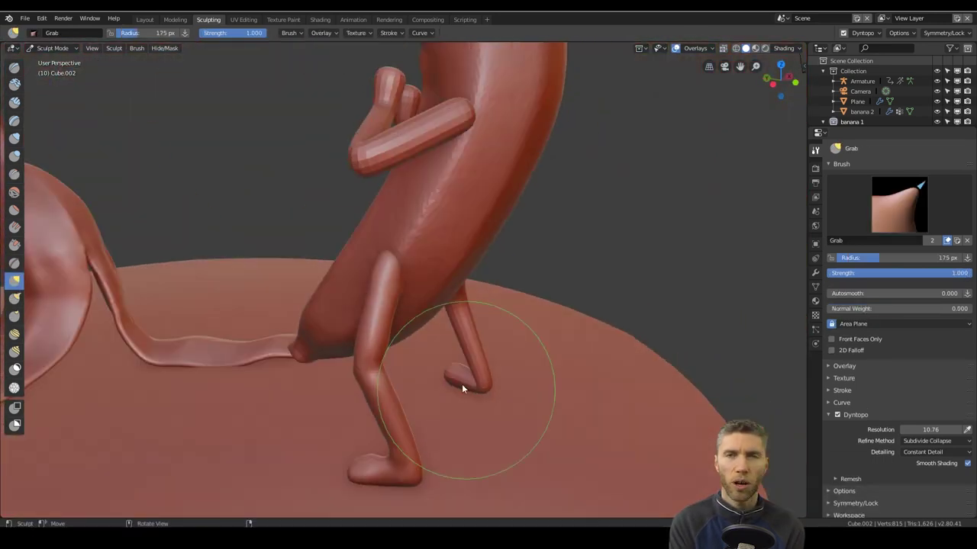
middle_drag(461, 384, 630, 298)
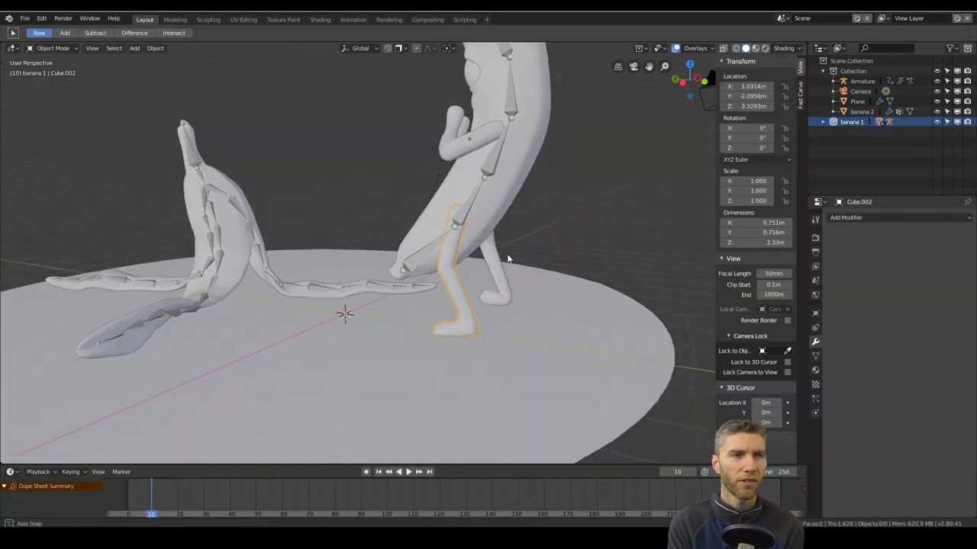
Step: Duplicate the sculpted leg in place and mirror the copy with a scale of -1 along X
click(462, 283)
key(shift+d)
key(Escape)
key(s)
key(x)
key(minus)
key(1)
key(Return)
Step: Move the mirrored leg to the banana's other side and adjust its shape with the Grab brush
middle_drag(550, 285, 519, 275)
key(g)
key(x)
click(366, 216)
key(g)
click(314, 244)
scroll(432, 255, down, 3)
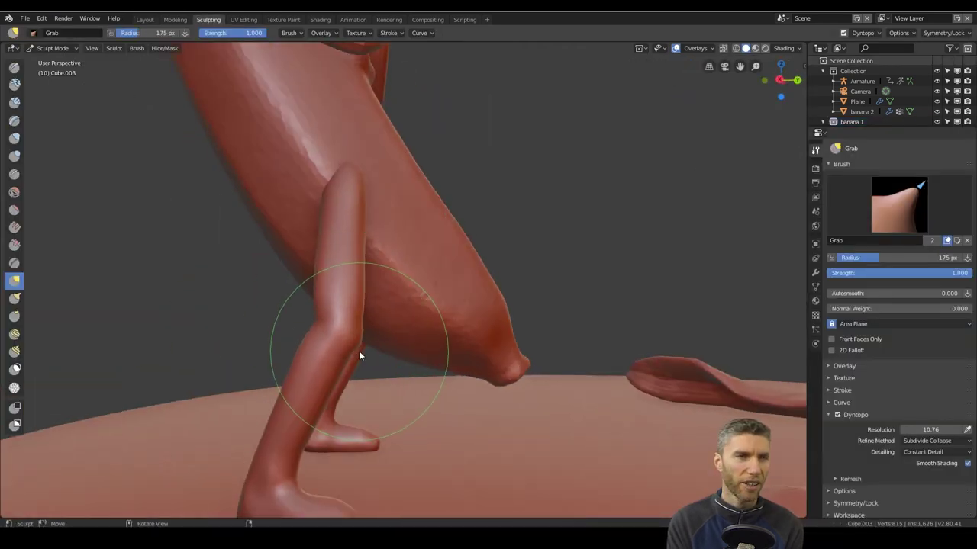
mouse_move(350, 202)
middle_down()
mouse_move(316, 190)
mouse_move(432, 323)
mouse_move(483, 285)
mouse_move(460, 261)
mouse_move(408, 266)
mouse_move(495, 344)
mouse_move(605, 288)
mouse_move(431, 341)
mouse_move(463, 348)
middle_up()
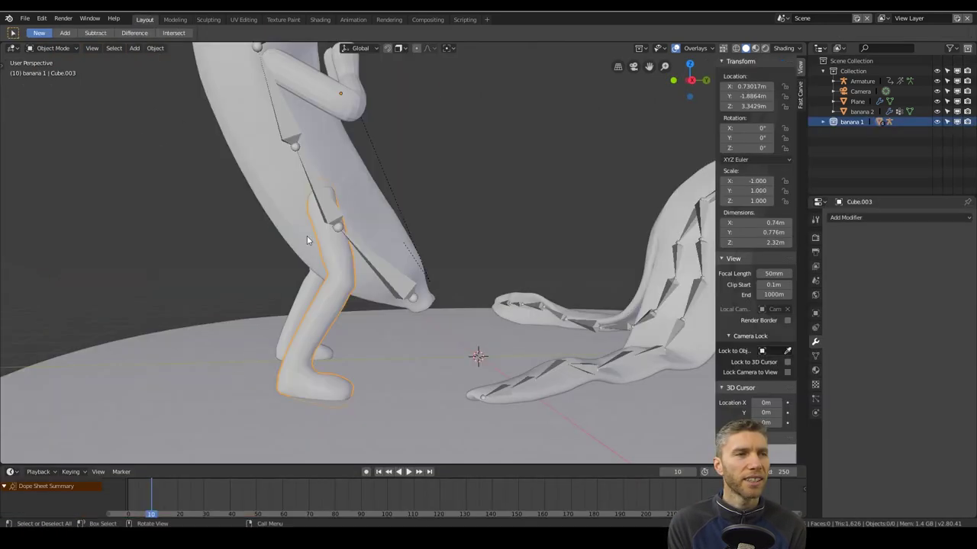
Step: Apply the Skin and Subdivision modifiers and the scale on the mirrored arm, and switch to sculpting the arms
mouse_move(306, 236)
middle_down()
mouse_move(282, 287)
mouse_move(436, 295)
middle_up()
right_click(436, 295)
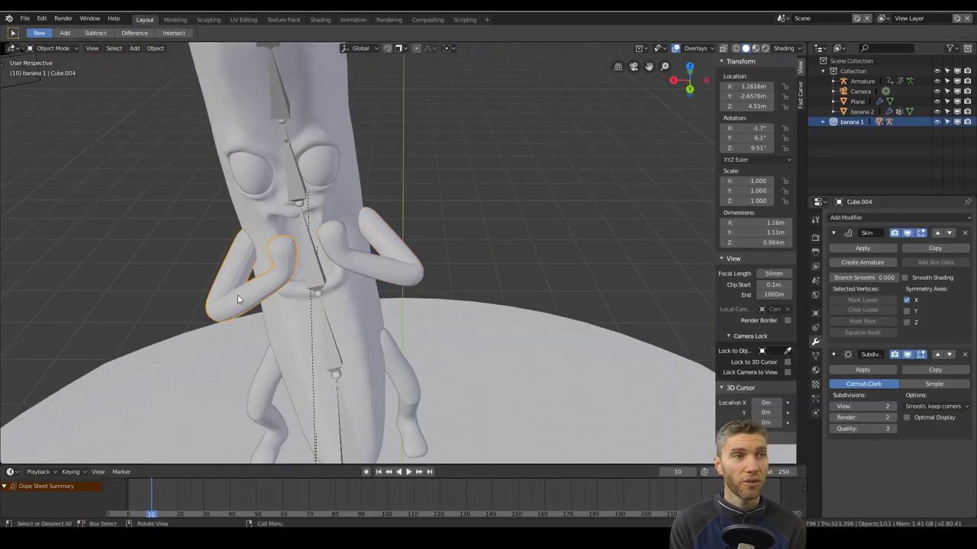
middle_drag(237, 294, 382, 264)
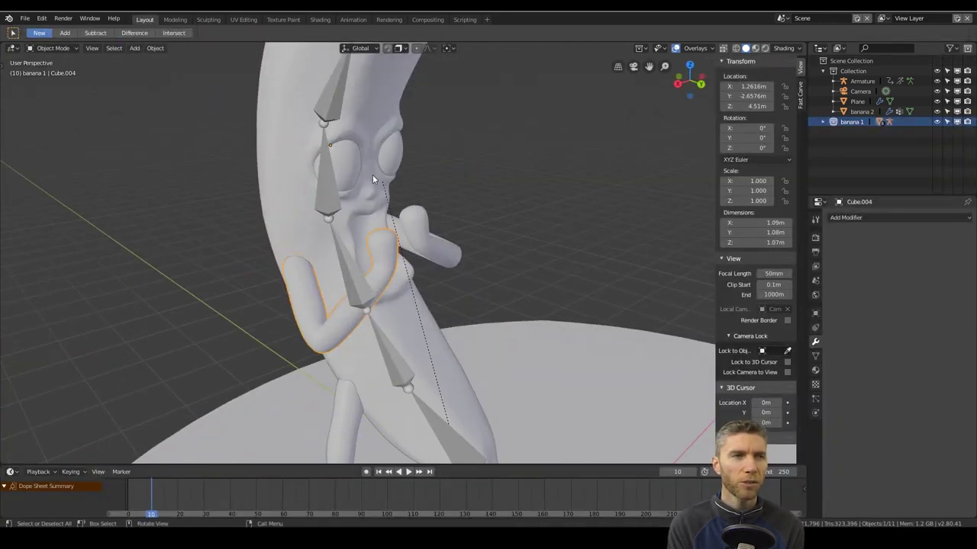
key(Tab)
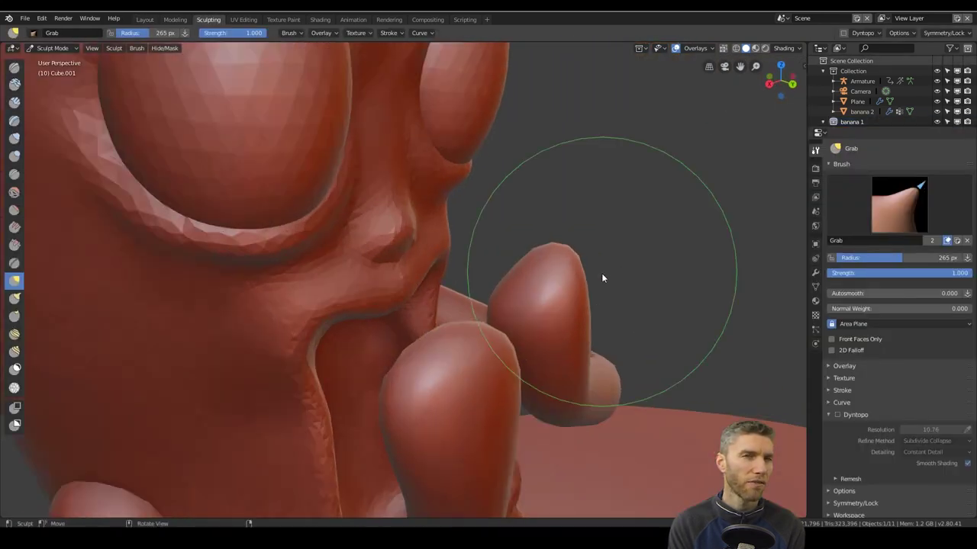
Step: Shape the forearms and face with the Grab brush so that both hands reach the mouth, using a 194 px radius
middle_drag(601, 274, 546, 337)
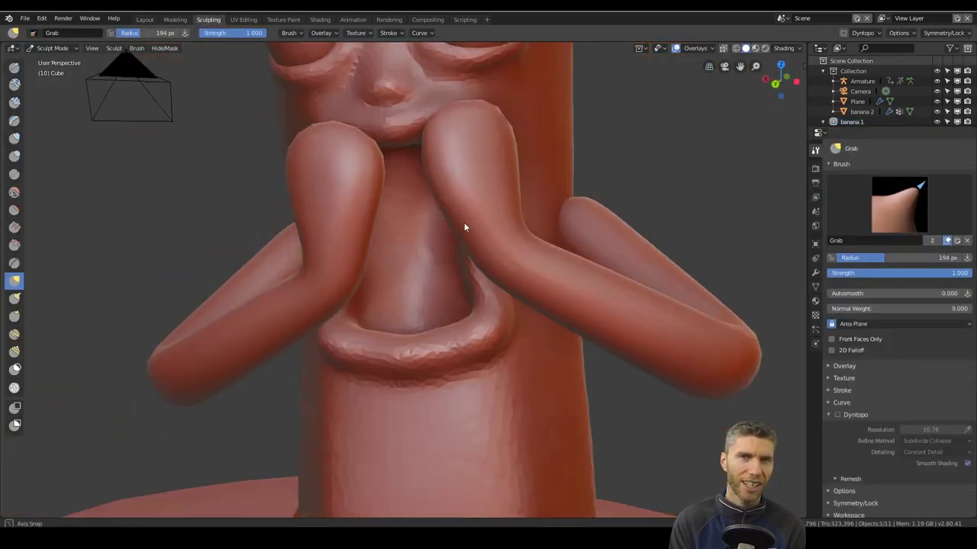
middle_drag(464, 222, 492, 421)
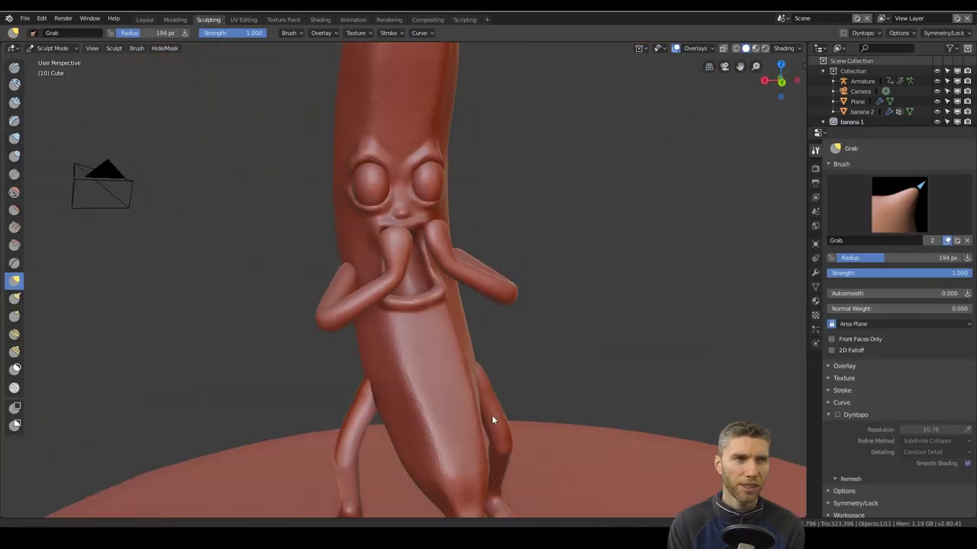
click(145, 19)
scroll(899, 263, down, 4)
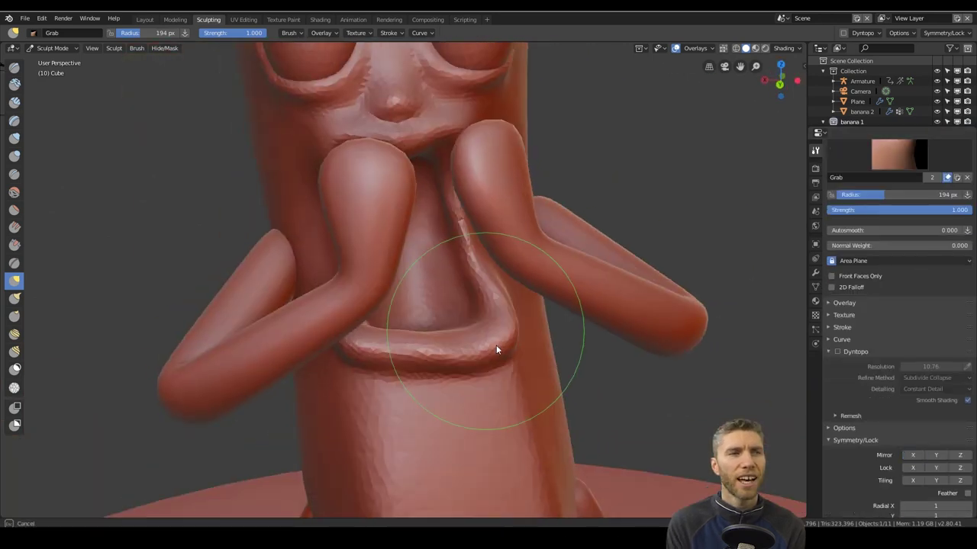
shift+middle_drag(427, 199, 492, 412)
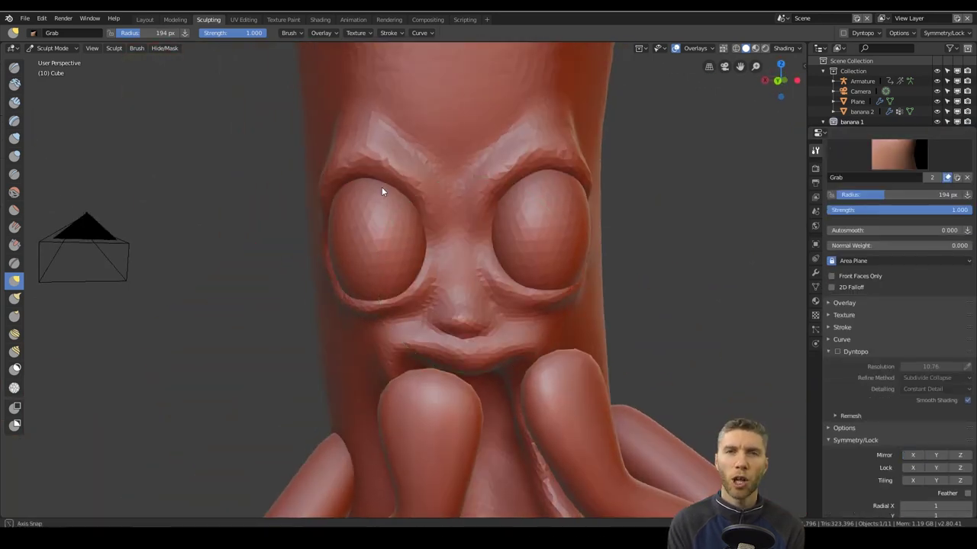
Step: Inspect the mesh density of both bananas in wireframe display
scroll(600, 441, down, 5)
scroll(544, 262, up, 4)
scroll(543, 263, down, 3)
mouse_move(544, 305)
middle_down()
mouse_move(550, 425)
mouse_move(560, 395)
mouse_move(405, 177)
mouse_move(571, 193)
middle_up()
scroll(560, 395, down, 5)
scroll(405, 177, up, 9)
scroll(571, 192, down, 7)
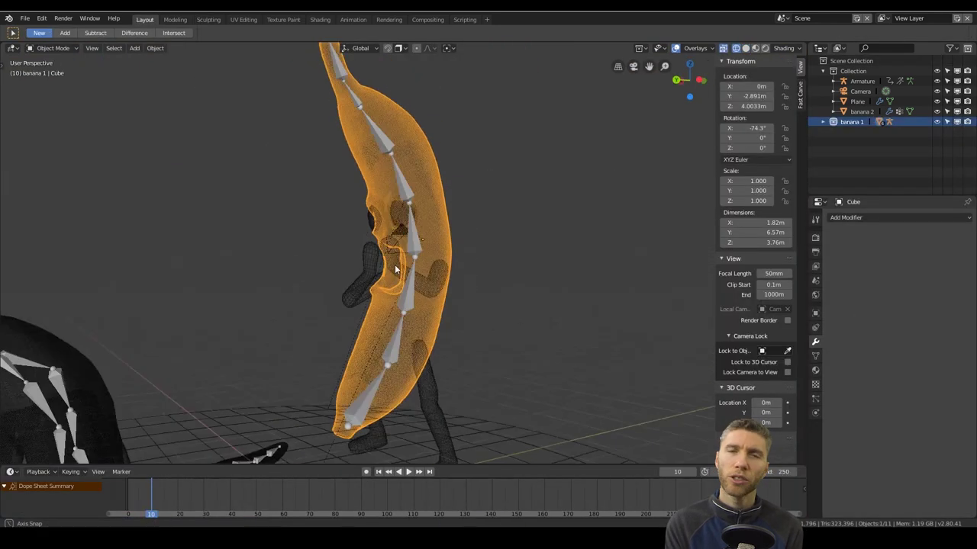
mouse_move(344, 229)
middle_down()
mouse_move(246, 324)
mouse_move(257, 318)
middle_up()
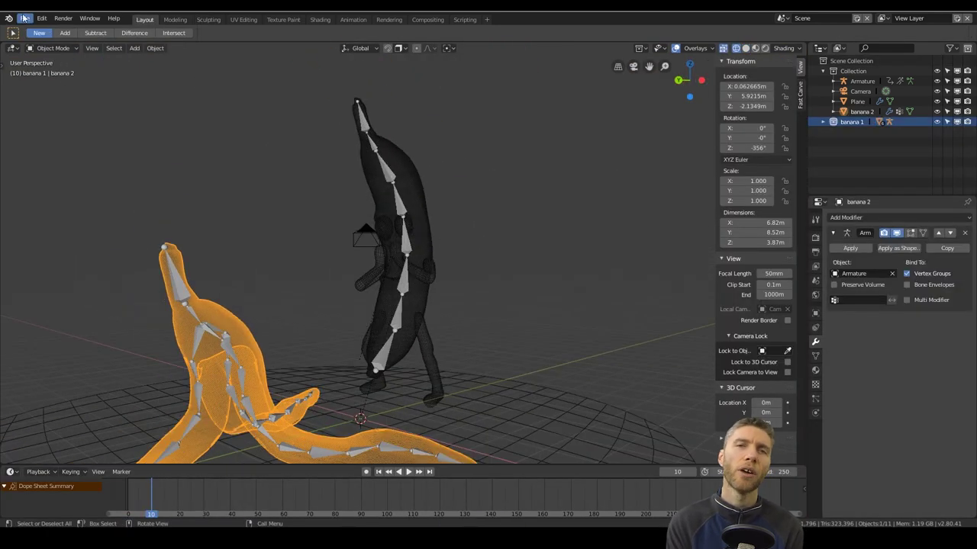
Step: Apply the modifiers on the eyes and save the scene under a new file name in the 20 -split folder
click(25, 19)
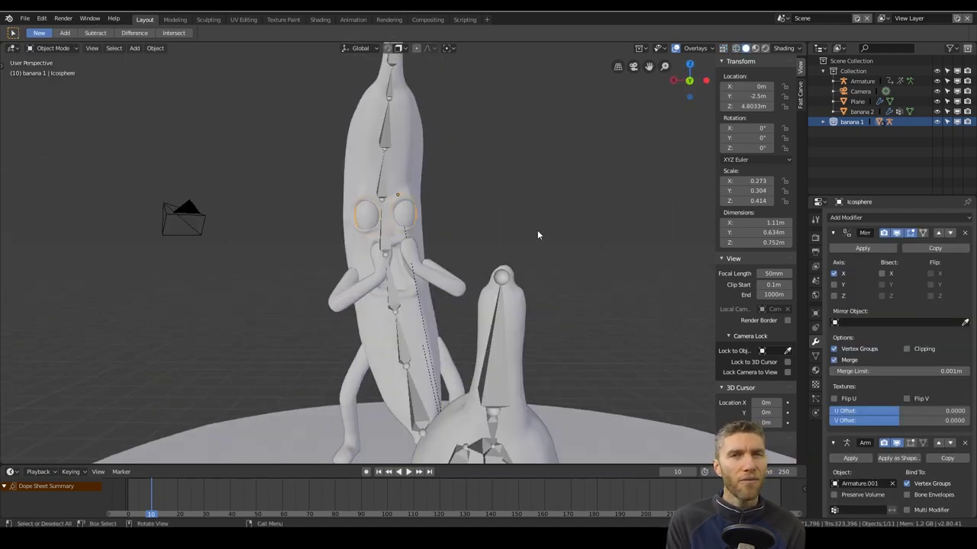
ctrl+click(834, 251)
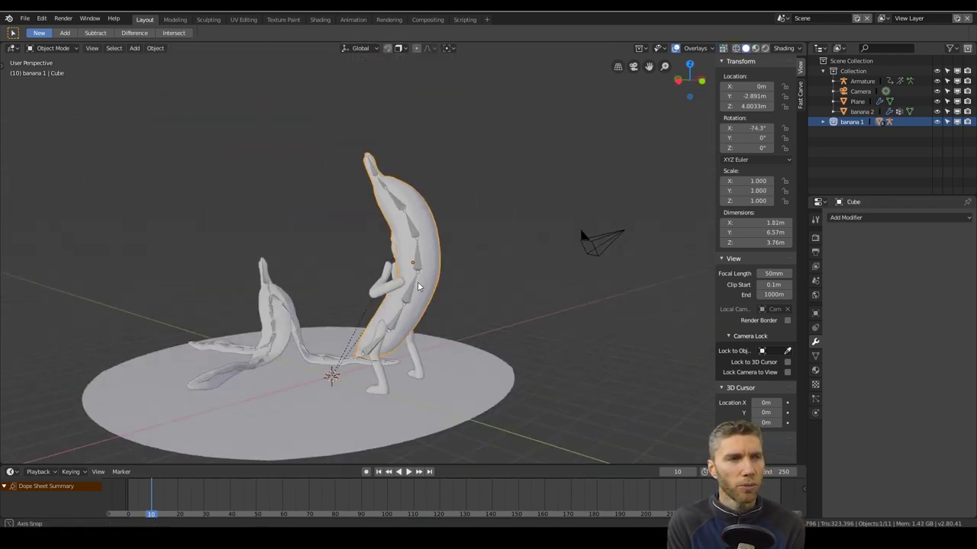
key(ctrl+shift+s)
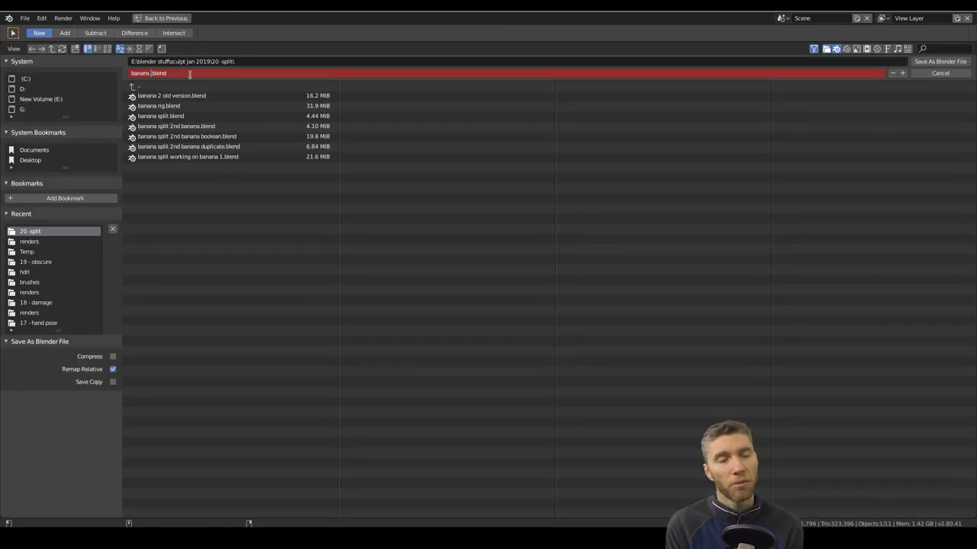
key(Return)
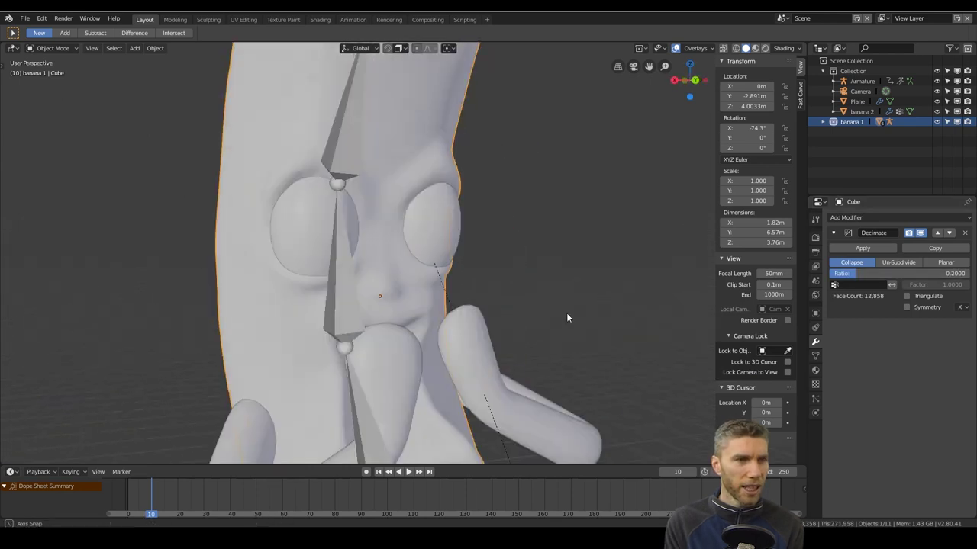
Step: Apply Decimate modifiers at ratio 0.2 on the whole banana's body and 0.1 on the peeled banana, and hide both armatures
click(883, 250)
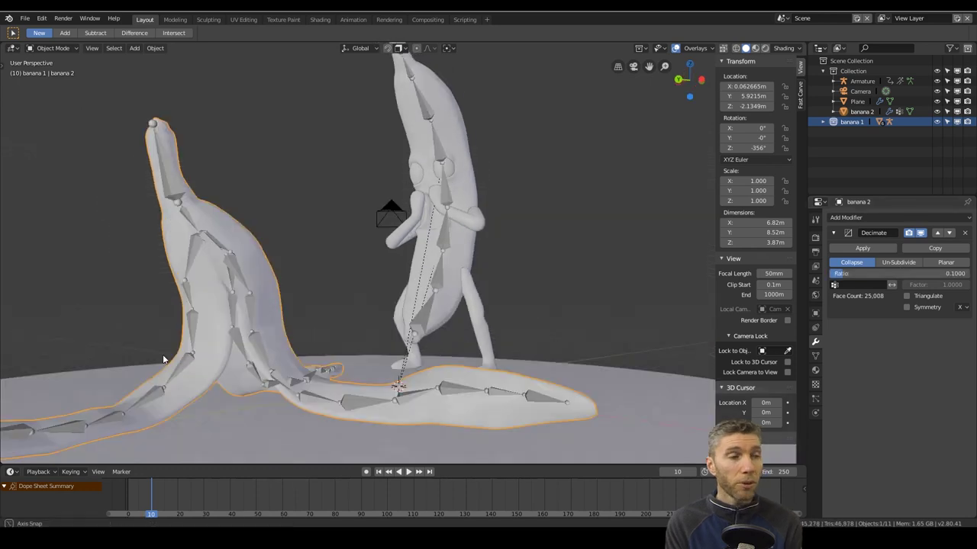
scroll(164, 354, up, 5)
key(alt+m)
click(320, 274)
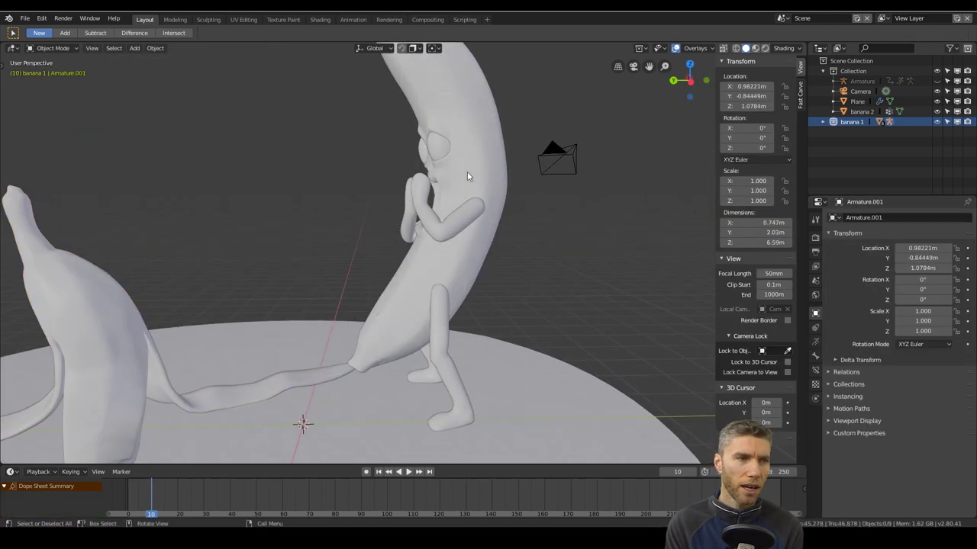
Step: Rename the whole banana's parts as arm left, arm right, body, eyes, left leg and leg right
middle_drag(467, 175, 407, 244)
click(397, 165)
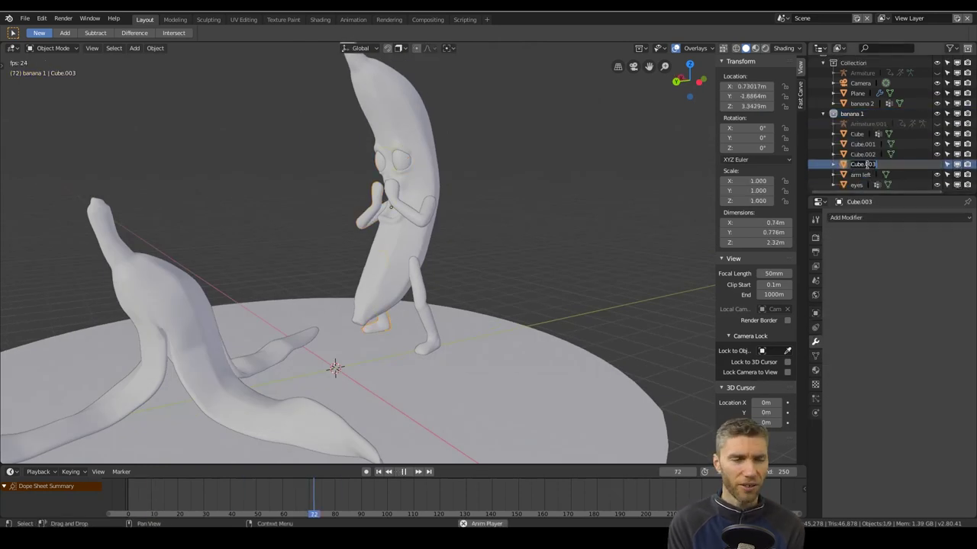
click(863, 144)
text(arm right)
key(Return)
middle_drag(467, 241, 582, 246)
click(445, 296)
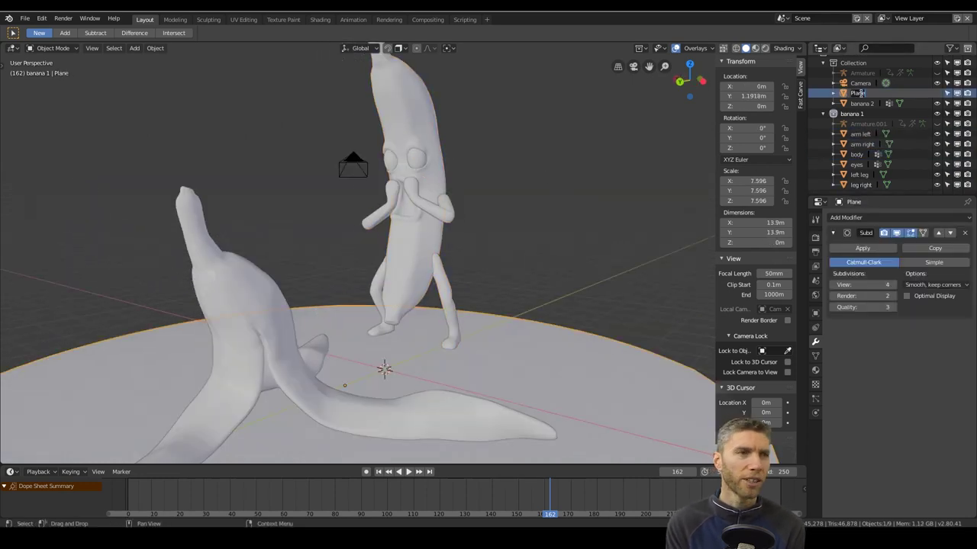
Step: Rename the ground plane as floor and apply its Subdivision modifier
scroll(645, 255, down, 4)
key(alt+z)
middle_drag(645, 255, 547, 307)
key(Tab)
key(Tab)
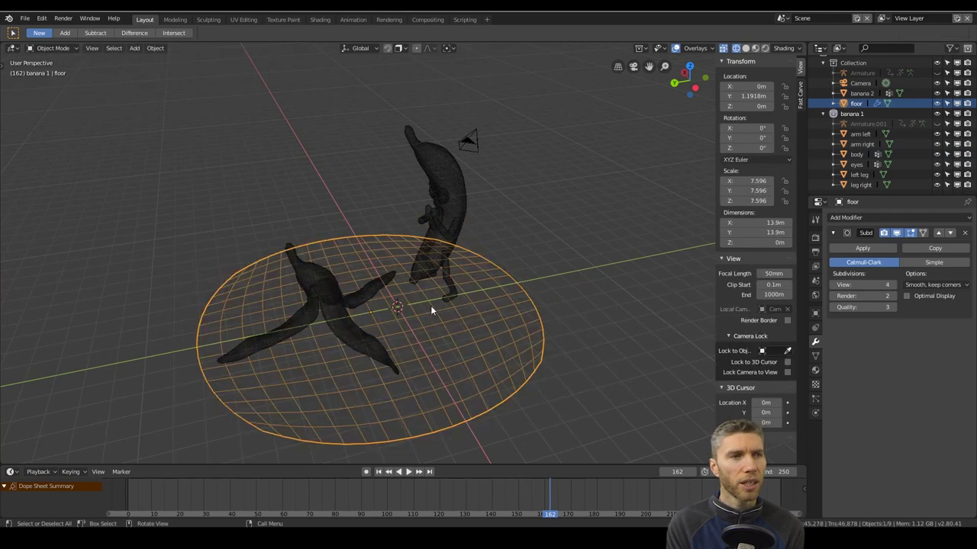
click(862, 248)
Step: Smooth all vertices of the floor mesh once with a smoothing of 0.3
key(F3)
key(Escape)
key(Tab)
key(F3)
key(Return)
middle_drag(284, 403, 275, 356)
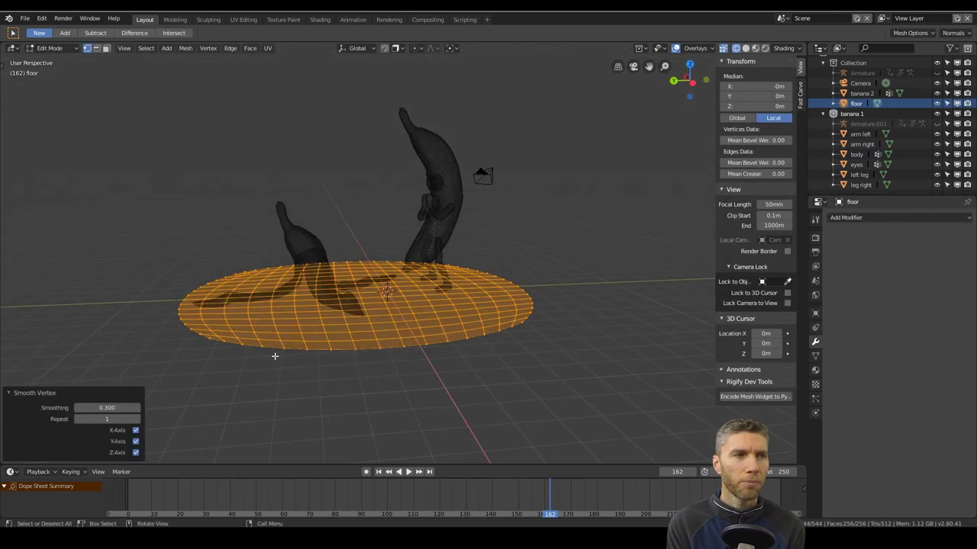
Step: Try extruding the floor's outer edge loop along Z and undo it
alt+click(275, 354)
key(e)
key(z)
click(566, 266)
key(ctrl+z)
Step: Extrude all faces of the floor about 0.27 m along Z
key(3)
key(a)
key(e)
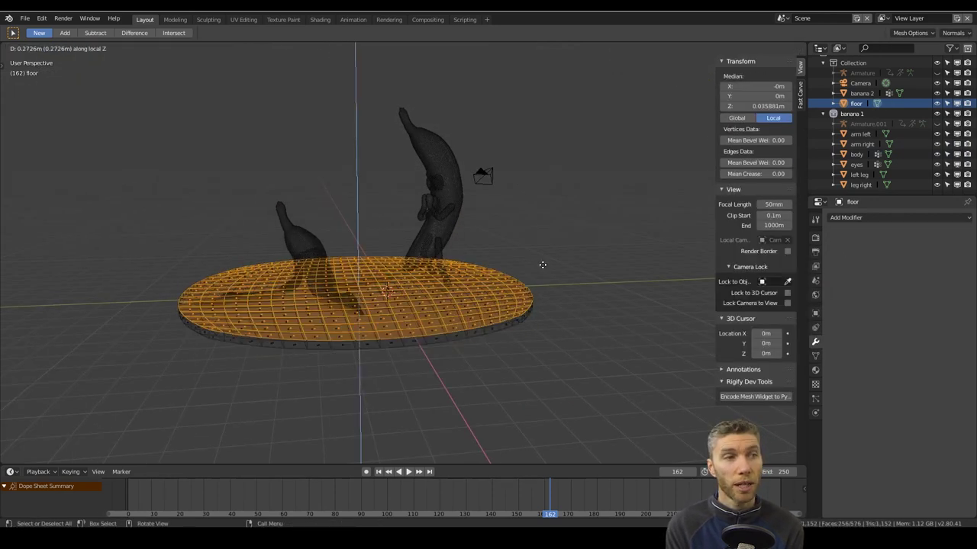
click(542, 266)
key(Tab)
Step: Add a centred edge loop around the thickened floor's rim
middle_drag(532, 284, 485, 336)
key(shift+z)
key(Tab)
key(ctrl+r)
click(399, 371)
right_click(399, 371)
middle_drag(329, 344, 303, 386)
Step: Delete the floor and add a cylinder in its place, flattened along Z
key(Tab)
key(Delete)
key(shift+a)
click(415, 345)
key(s)
key(z)
click(433, 260)
Step: Enlarge the cylinder to a scale of about 8.973, thin it along Z and lower it to about -0.092 m
key(s)
click(603, 213)
key(s)
key(z)
click(441, 253)
key(s)
key(z)
click(493, 203)
key(g)
key(z)
click(477, 221)
scroll(477, 220, down, 8)
Step: Inset the cylinder's top face twice and delete the innermost face
key(Tab)
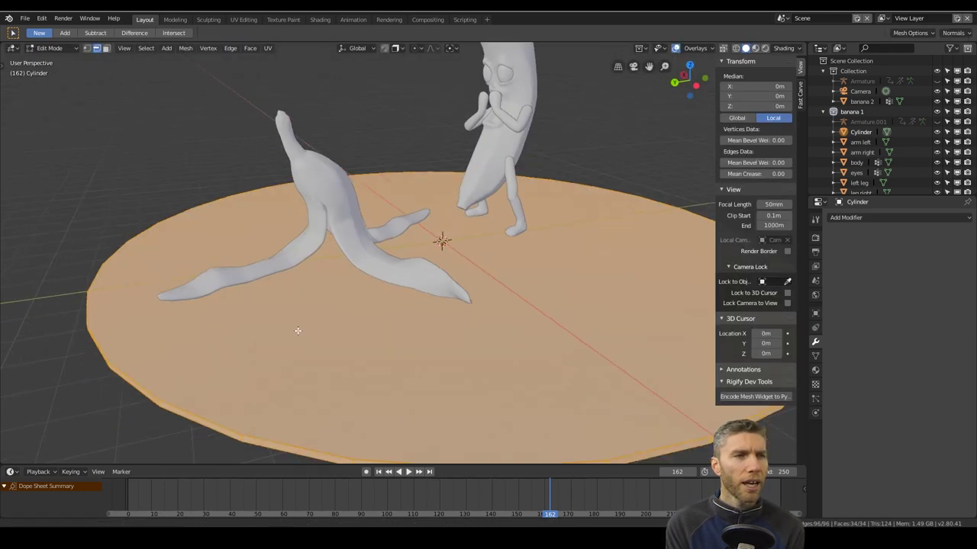
key(3)
click(625, 270)
key(i)
click(627, 270)
key(i)
click(584, 256)
key(x)
middle_drag(583, 256, 503, 304)
click(566, 303)
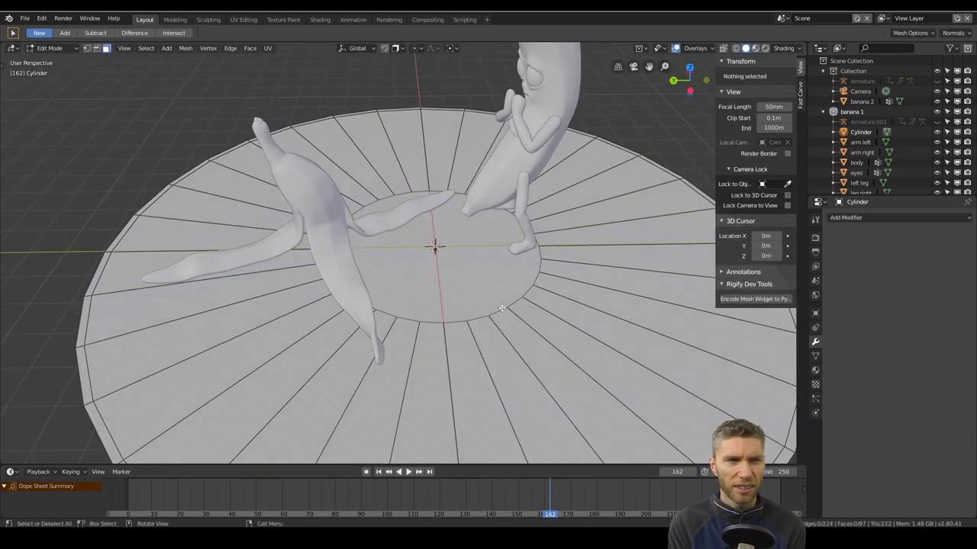
Step: Isolate the cylinder, select the inner edge loop on its top and close the hole using Grid Fill with a span of 4
key(2)
alt+click(502, 315)
scroll(502, 331, up, 1)
key(KP_Divide)
key(c)
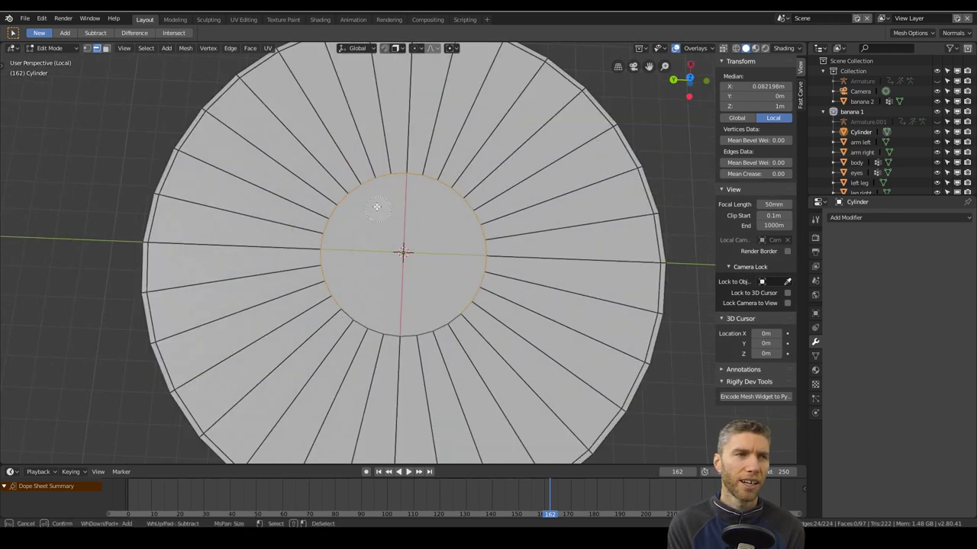
middle_drag(394, 181, 453, 191)
right_click(454, 195)
key(F3)
text(grid)
key(Return)
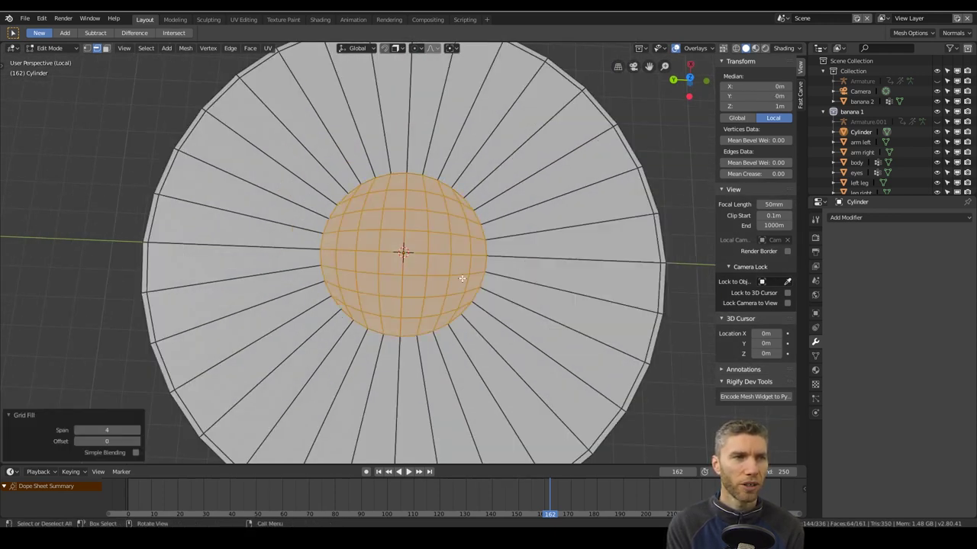
Step: Add loop cuts to the cylinder and thicken it along Z to a scale of 0.400
middle_drag(463, 277, 459, 238)
scroll(458, 260, down, 4)
key(ctrl+r)
middle_drag(429, 332, 424, 252)
scroll(424, 264, up, 5)
key(Tab)
key(s)
key(z)
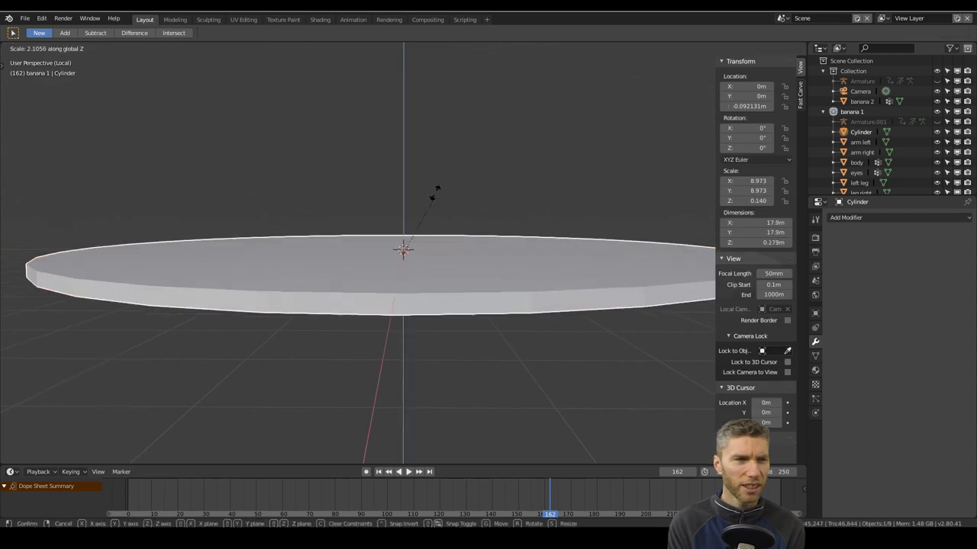
click(432, 193)
Step: Select the lower part of the cylinder's mesh and extrude its underside
key(shift+z)
key(KP_1)
scroll(340, 199, down, 5)
key(Tab)
drag(185, 296, 185, 297)
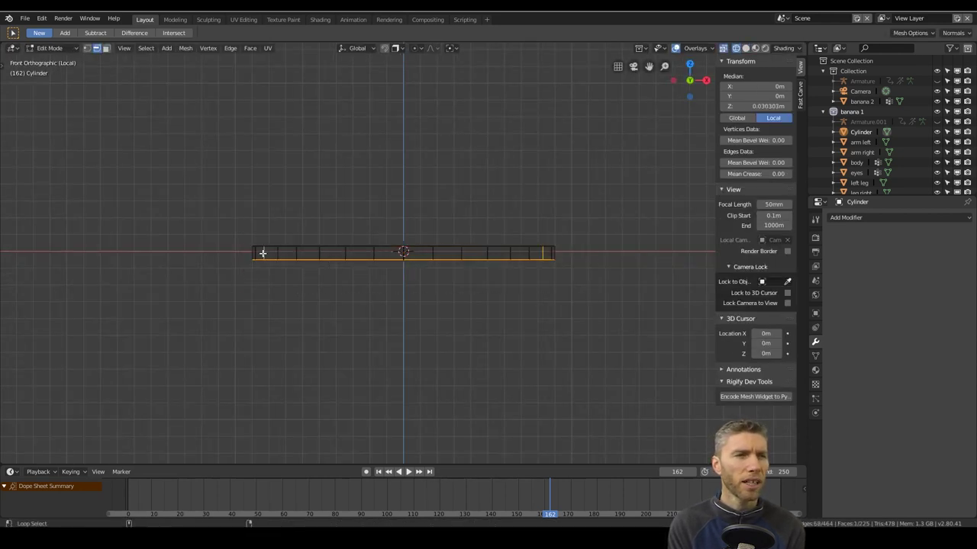
mouse_move(374, 276)
middle_down()
mouse_move(381, 305)
mouse_move(473, 302)
mouse_move(460, 261)
mouse_move(585, 303)
mouse_move(403, 298)
mouse_move(510, 295)
middle_up()
key(e)
click(370, 321)
scroll(316, 371, up, 3)
Step: Bring back the full scene, lower the cylinder 0.34 m along Z and give it a level 2 Subdivision modifier
key(Tab)
key(KP_Divide)
key(shift+z)
key(g)
key(z)
click(458, 267)
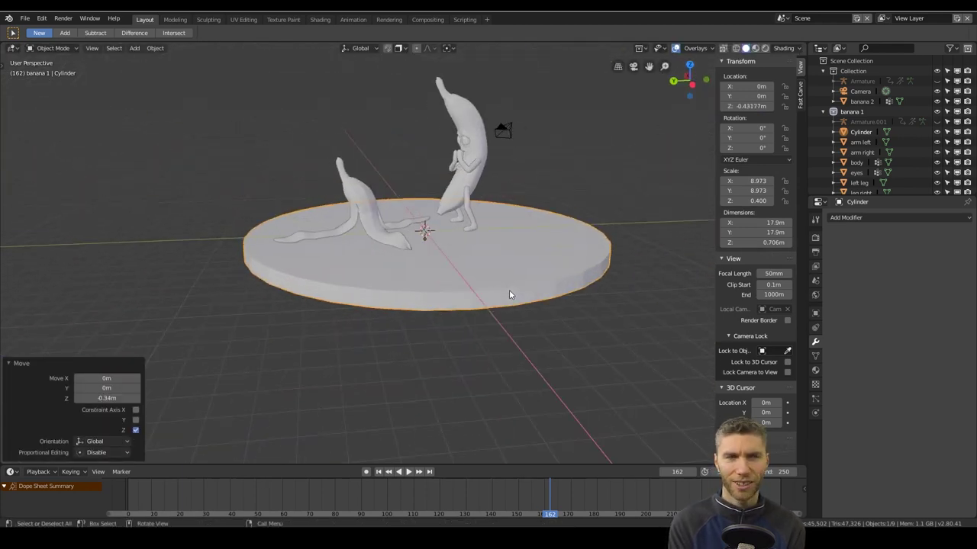
key(ctrl+2)
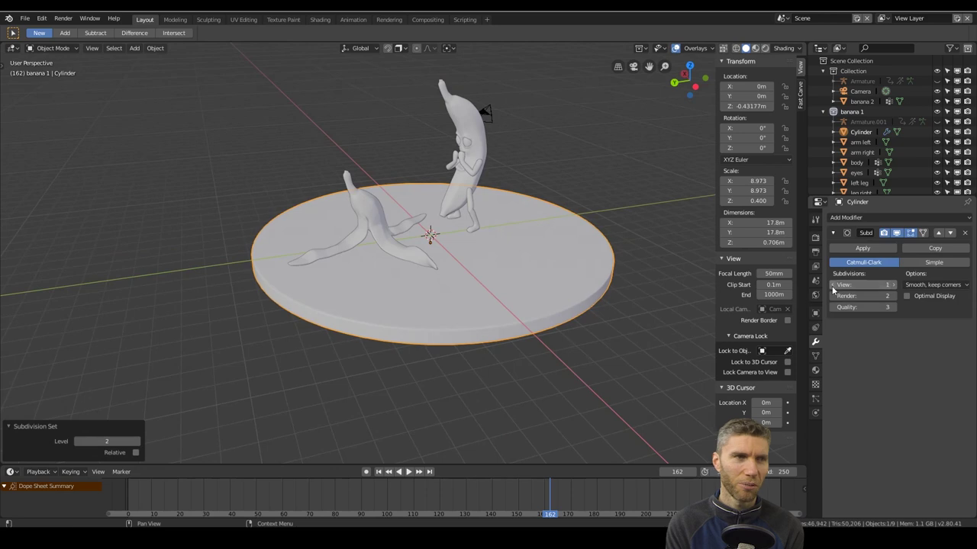
Step: Scale the round floor down to about 12.7 m across and reposition it from above under both bananas
key(KP_7)
key(s)
click(501, 215)
key(g)
click(491, 183)
key(s)
click(485, 186)
middle_drag(458, 252, 539, 180)
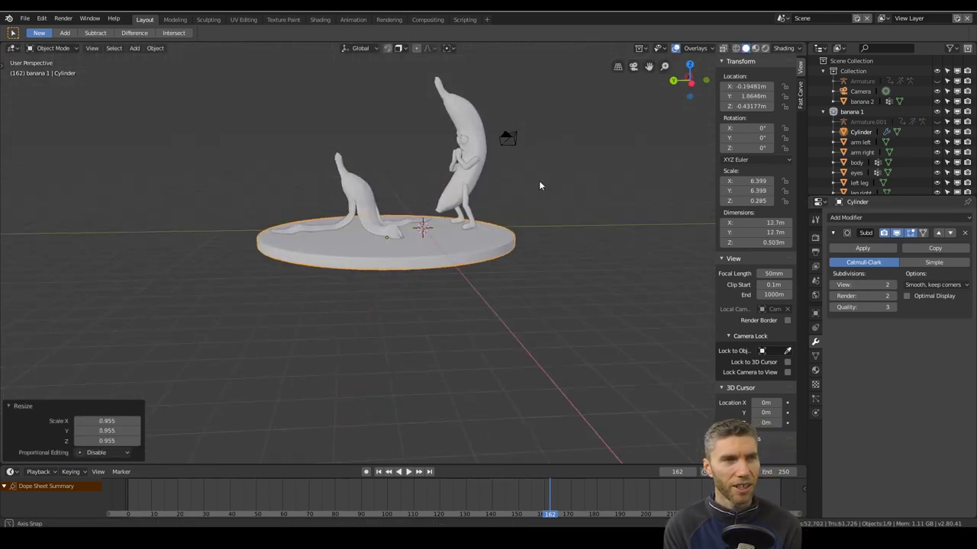
Step: Select the standing banana's body and unwrap its whole mesh with Smart UV Project
scroll(538, 180, up, 5)
click(506, 226)
scroll(506, 226, down, 3)
shift+middle_drag(506, 227, 465, 266)
key(Tab)
scroll(464, 266, up, 4)
key(a)
key(u)
click(562, 254)
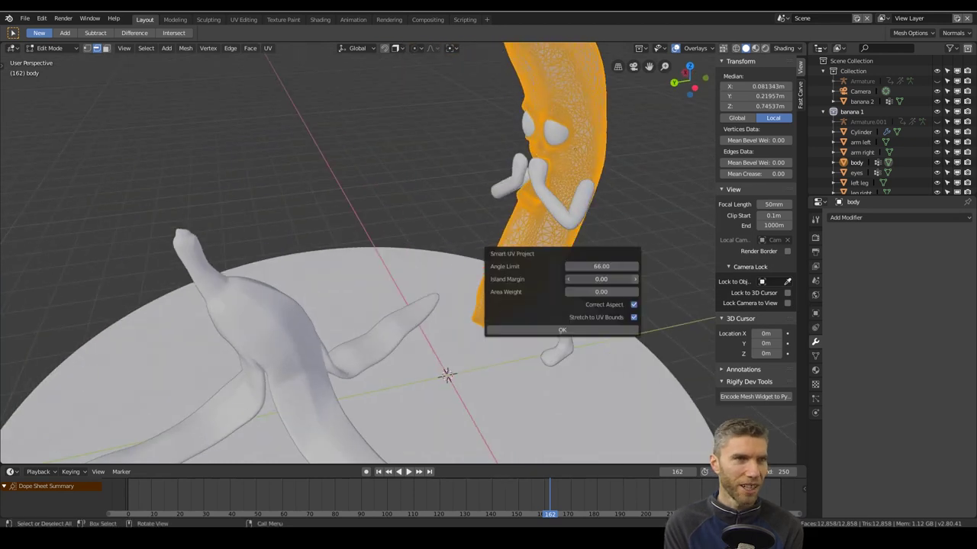
click(562, 330)
key(Tab)
Step: Select the peeled banana, reduce its mesh with a Decimate modifier and apply the modifier
right_click(307, 315)
click(311, 309)
key(Tab)
middle_drag(316, 305, 334, 296)
scroll(333, 296, up, 3)
key(Tab)
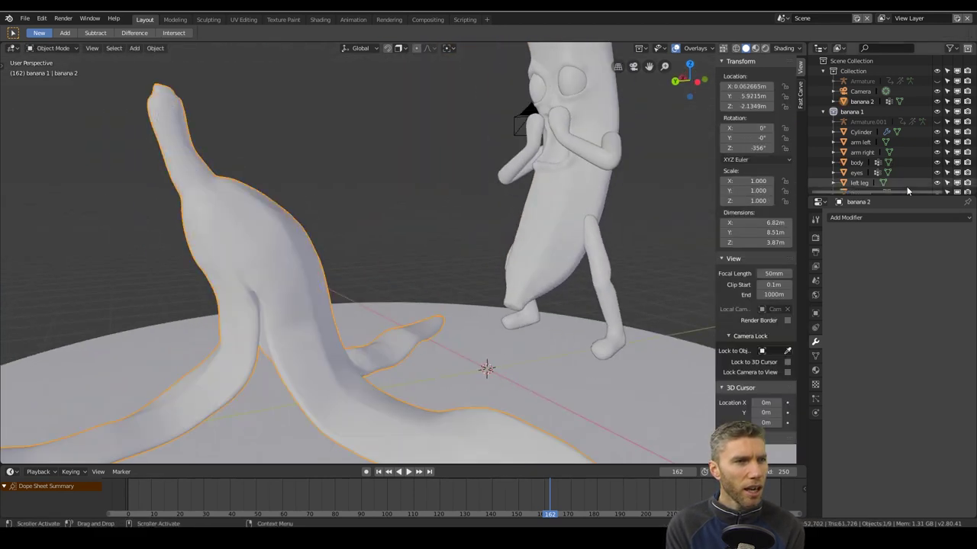
click(889, 218)
click(769, 284)
click(878, 275)
click(862, 248)
Step: Smooth the vertices of the peeled banana's mesh with a smoothing value of 1
key(Tab)
key(F3)
text(smooth)
key(Return)
double_click(121, 407)
text(1)
Step: Unwrap the peeled banana's entire mesh with Smart UV Project, using an angle limit of 66 and an island margin of 0.06
key(alt+a)
key(a)
key(u)
click(279, 243)
click(311, 317)
Step: Leave the peeled banana's mesh editing and select the standing banana's right leg for sculpting
scroll(345, 282, down, 5)
middle_drag(382, 200, 404, 227)
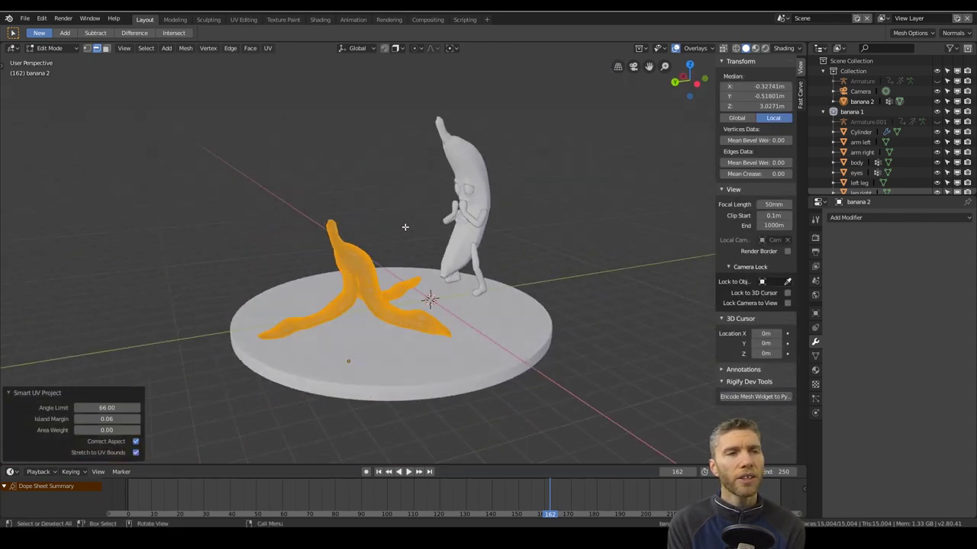
shift+middle_drag(427, 153, 316, 204)
scroll(316, 204, up, 4)
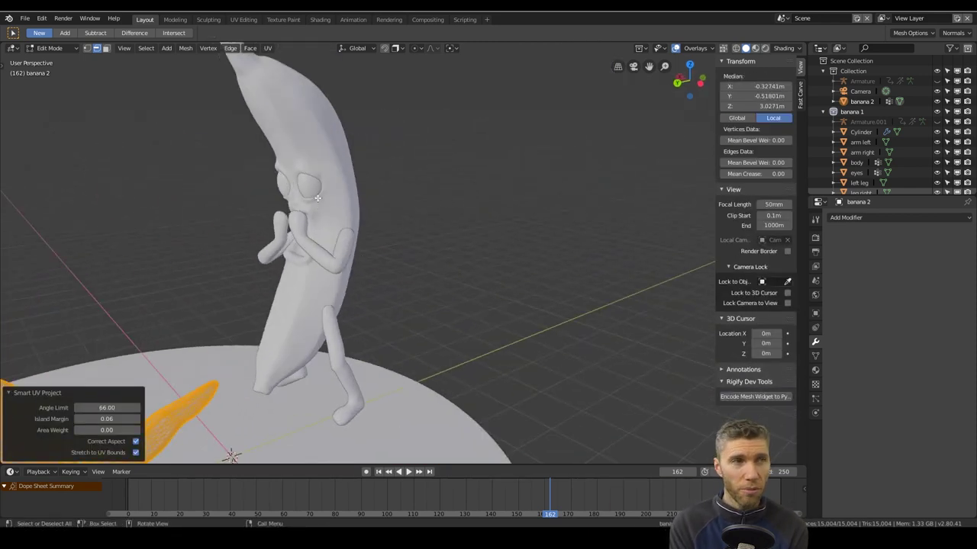
key(Tab)
right_click(327, 190)
click(327, 189)
click(328, 156)
key(Tab)
middle_drag(387, 158, 443, 224)
key(Tab)
click(349, 276)
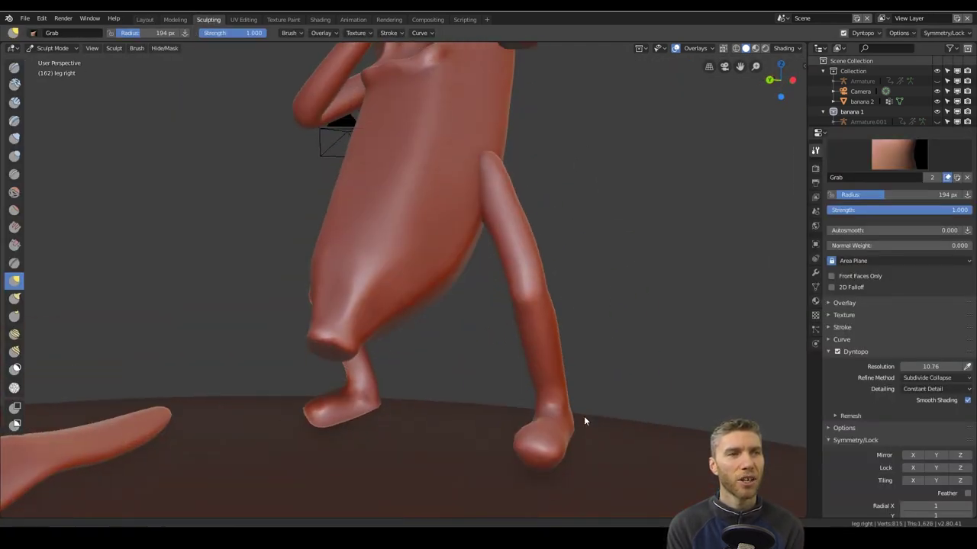
Step: Shape the standing banana's feet with the Grab brush, using a brush radius of 336 px on the left leg
scroll(580, 412, up, 3)
middle_drag(569, 303, 558, 364)
mouse_move(418, 333)
middle_down()
mouse_move(344, 333)
mouse_move(413, 335)
middle_up()
key(KP_Divide)
mouse_move(540, 338)
middle_down()
mouse_move(422, 305)
mouse_move(496, 374)
mouse_move(539, 318)
mouse_move(555, 378)
mouse_move(486, 375)
middle_up()
key(KP_Divide)
key(f)
click(343, 346)
mouse_move(343, 347)
middle_down()
mouse_move(326, 372)
mouse_move(600, 363)
mouse_move(541, 416)
mouse_move(328, 384)
mouse_move(402, 355)
mouse_move(444, 305)
middle_up()
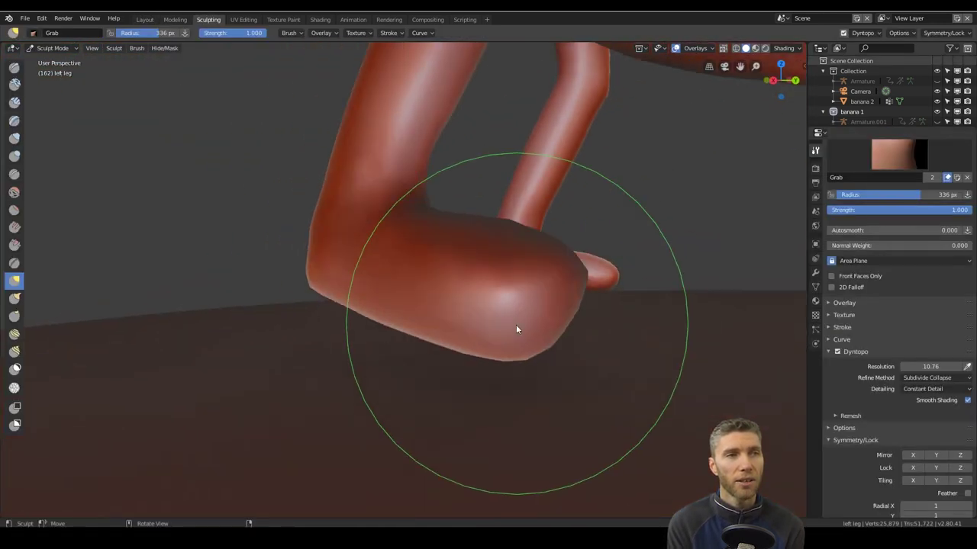
mouse_move(517, 329)
middle_down()
mouse_move(611, 370)
mouse_move(545, 323)
mouse_move(687, 394)
mouse_move(394, 338)
mouse_move(419, 329)
mouse_move(354, 313)
mouse_move(516, 331)
mouse_move(367, 183)
mouse_move(382, 290)
mouse_move(712, 251)
mouse_move(534, 216)
mouse_move(510, 408)
mouse_move(349, 320)
mouse_move(292, 251)
mouse_move(543, 333)
middle_up()
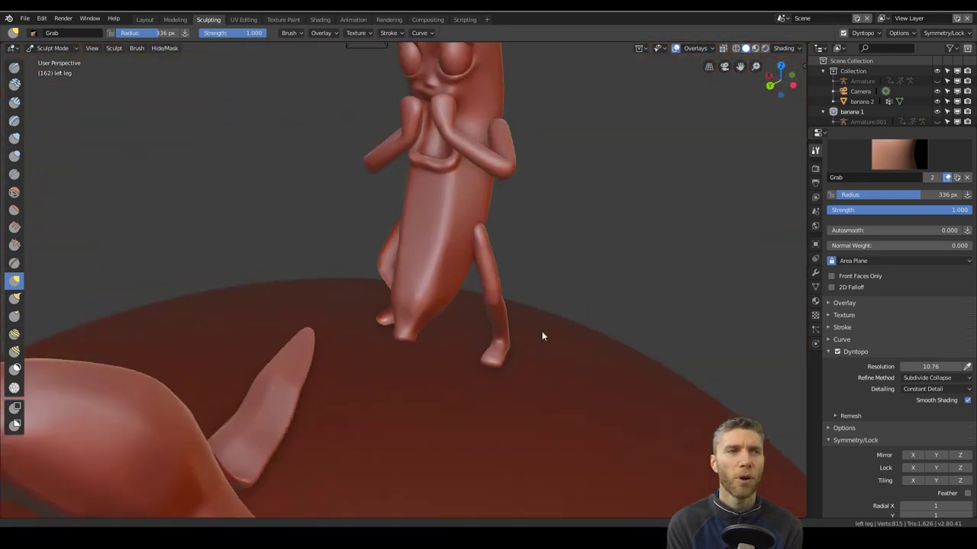
Step: Return to the Layout workspace and raise the round floor along Z by 0.0967 m and another 0.016 m to meet the feet
click(147, 20)
scroll(342, 305, down, 6)
middle_drag(336, 366, 343, 317)
click(342, 338)
key(g)
key(z)
click(362, 292)
scroll(362, 290, up, 7)
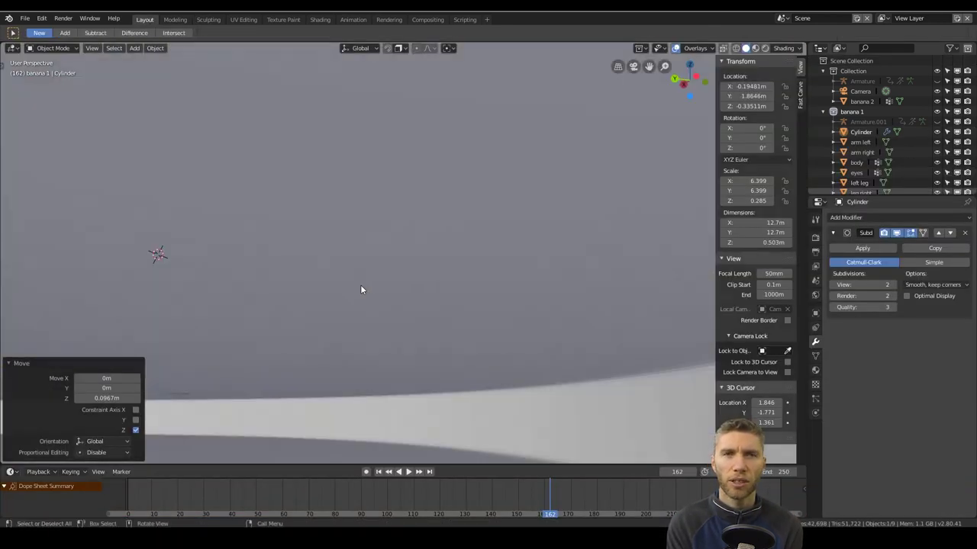
click(367, 246)
mouse_move(367, 246)
middle_down()
mouse_move(247, 290)
mouse_move(287, 264)
mouse_move(370, 273)
middle_up()
scroll(370, 274, down, 7)
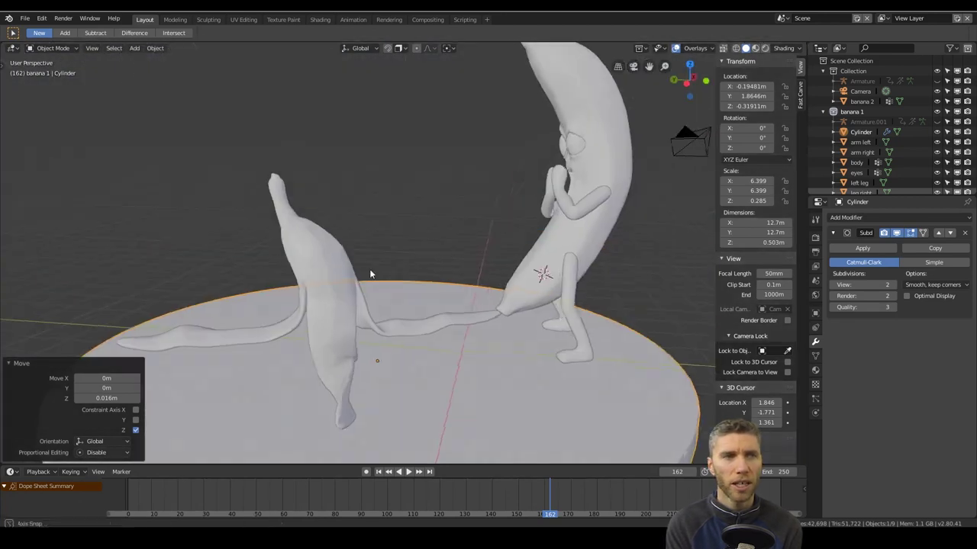
Step: Switch to the Shading workspace and turn on Ambient Occlusion for the Eevee preview
click(320, 19)
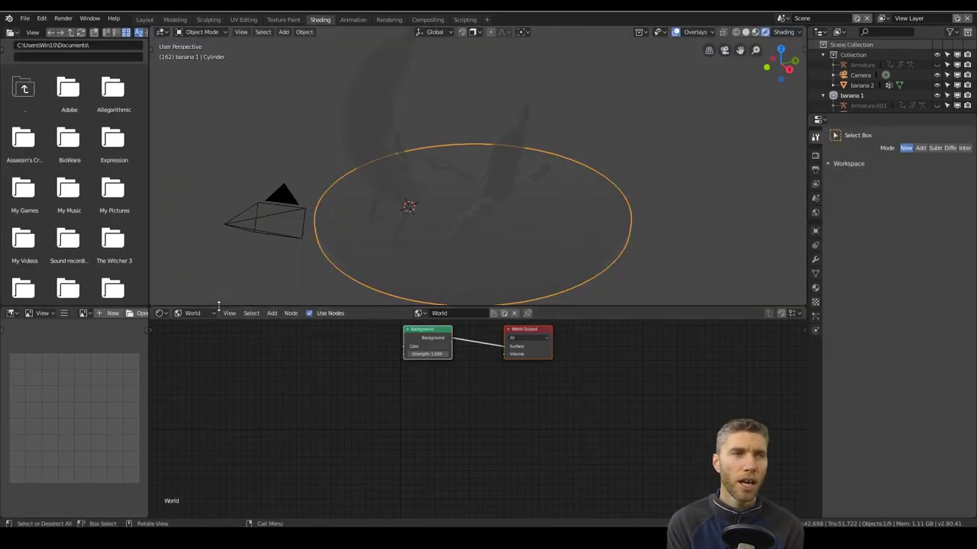
scroll(558, 246, up, 5)
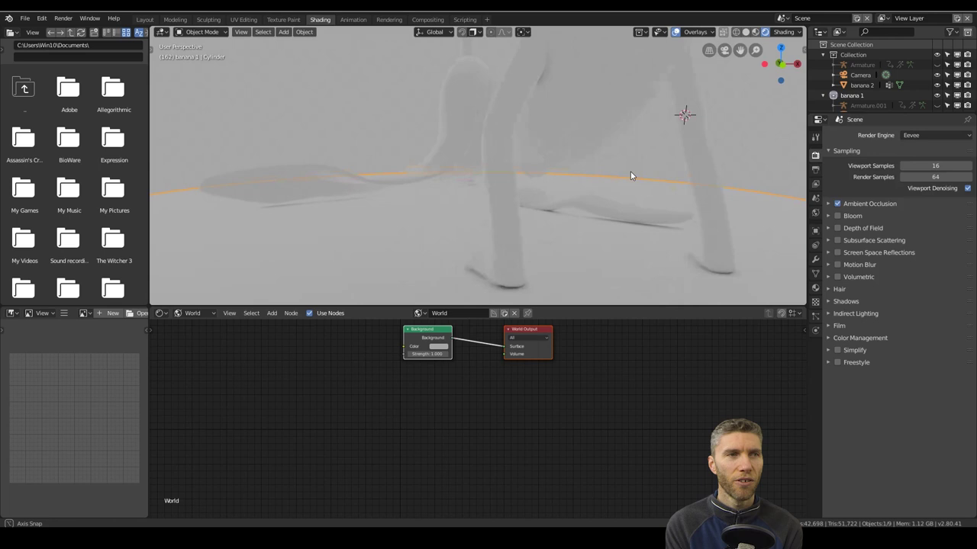
middle_drag(630, 176, 660, 177)
Step: Move the peeled banana along Z so that it rests on the round floor
click(476, 111)
key(g)
key(z)
click(517, 100)
middle_drag(591, 157, 468, 169)
Step: Edit the peeled banana's mesh and move the selected faces of one peel strip to fit the floor
key(Tab)
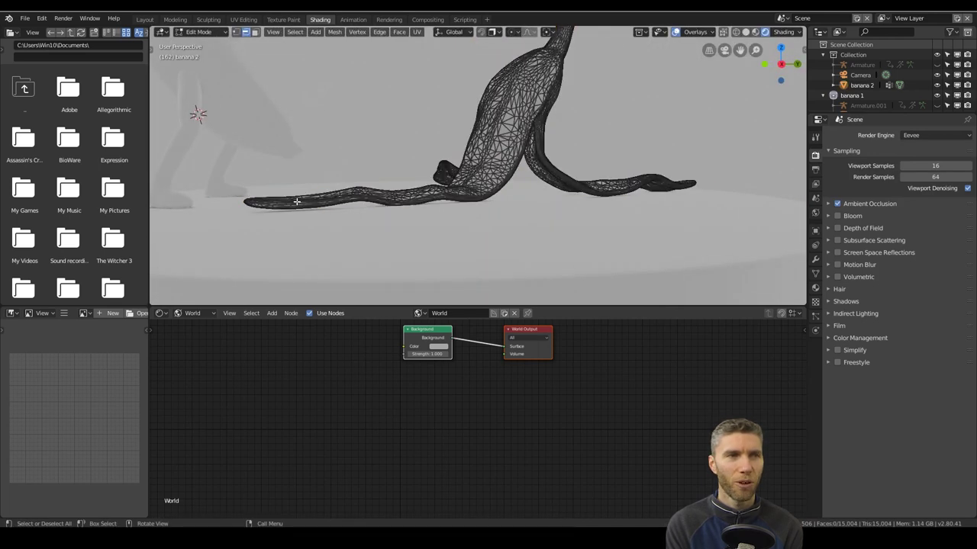
click(296, 190)
middle_drag(295, 189, 508, 203)
click(325, 201)
key(a)
click(545, 209)
key(g)
click(548, 204)
scroll(532, 217, up, 3)
click(535, 205)
scroll(534, 205, down, 6)
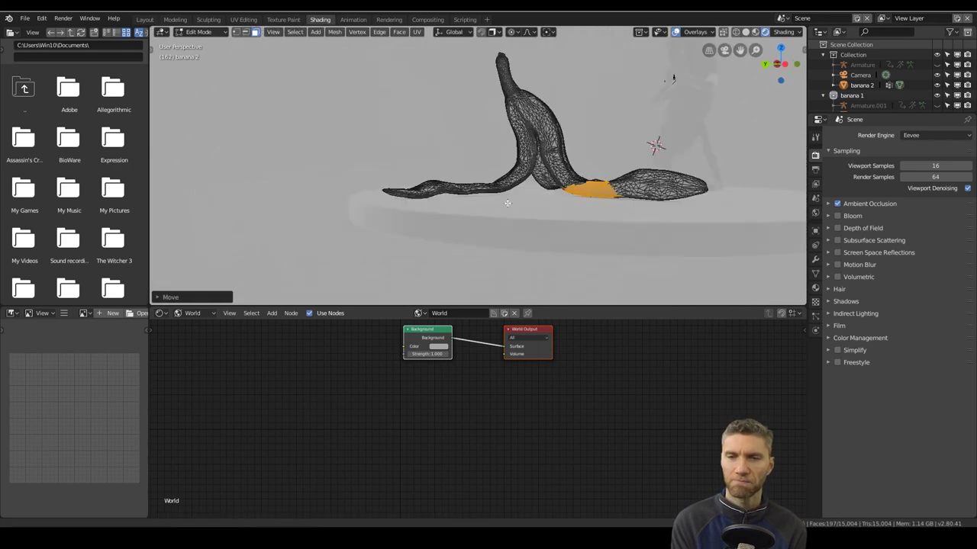
Step: Select faces on another peel strip of the peeled banana and move them to fit the floor
shift+middle_drag(373, 156, 437, 116)
click(437, 116)
scroll(437, 116, up, 6)
right_click(322, 132)
key(g)
click(387, 135)
scroll(388, 135, down, 5)
middle_drag(388, 135, 610, 181)
key(a)
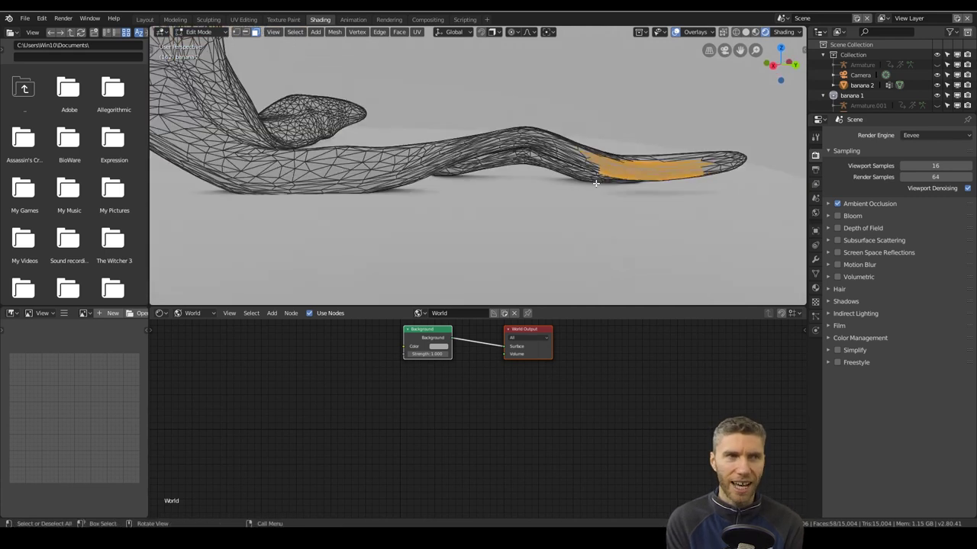
key(c)
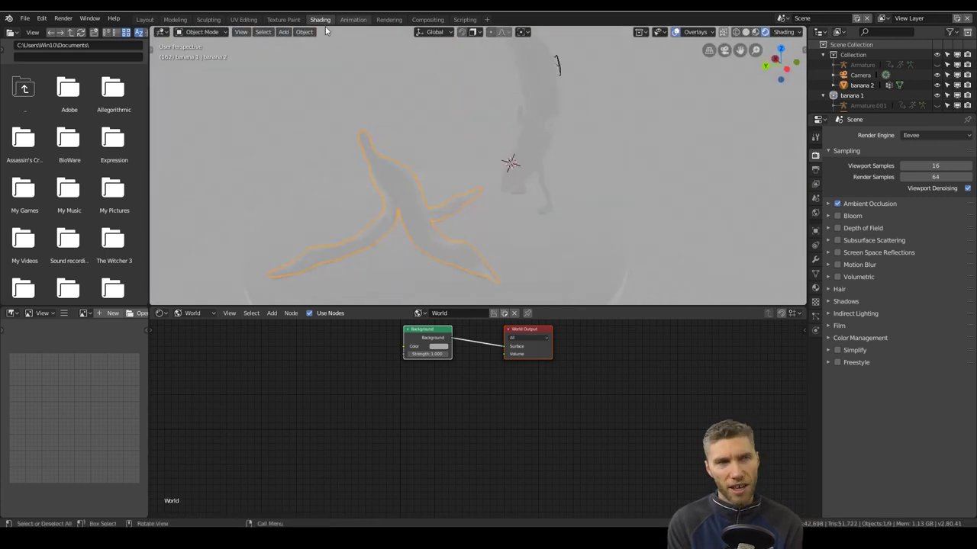
Step: Switch to Texture Paint and add a Base Color texture slot to the peeled banana with the yellow R 0.911, G 0.761, B 0
click(283, 19)
scroll(274, 282, up, 3)
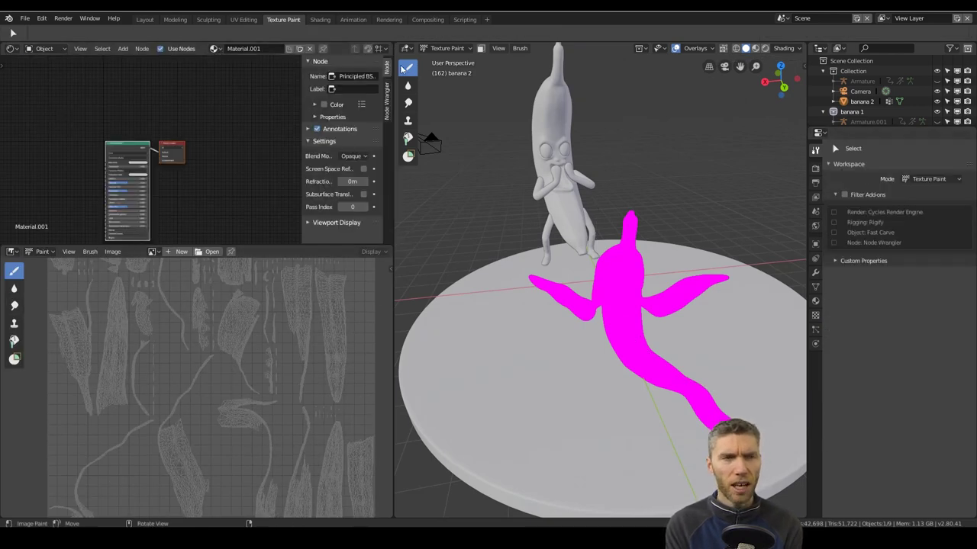
click(942, 225)
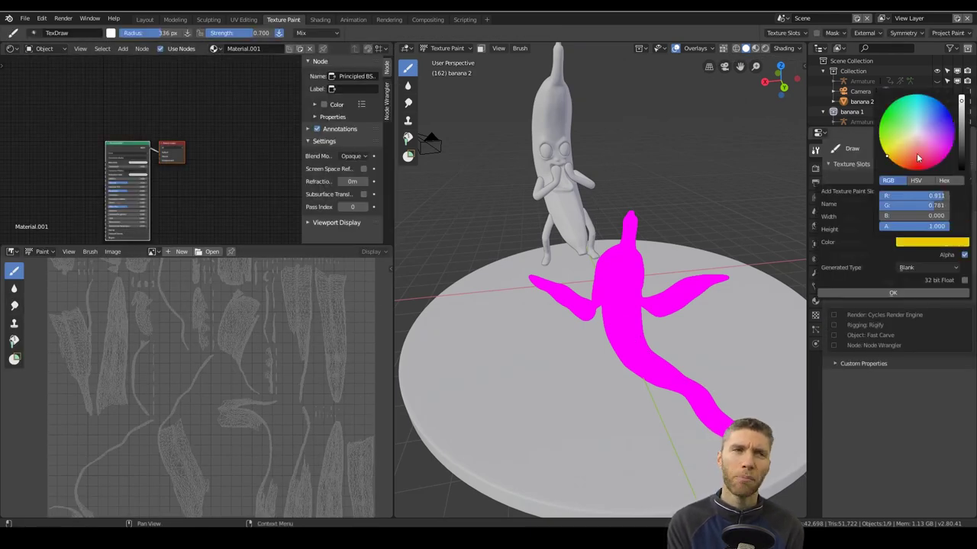
click(893, 293)
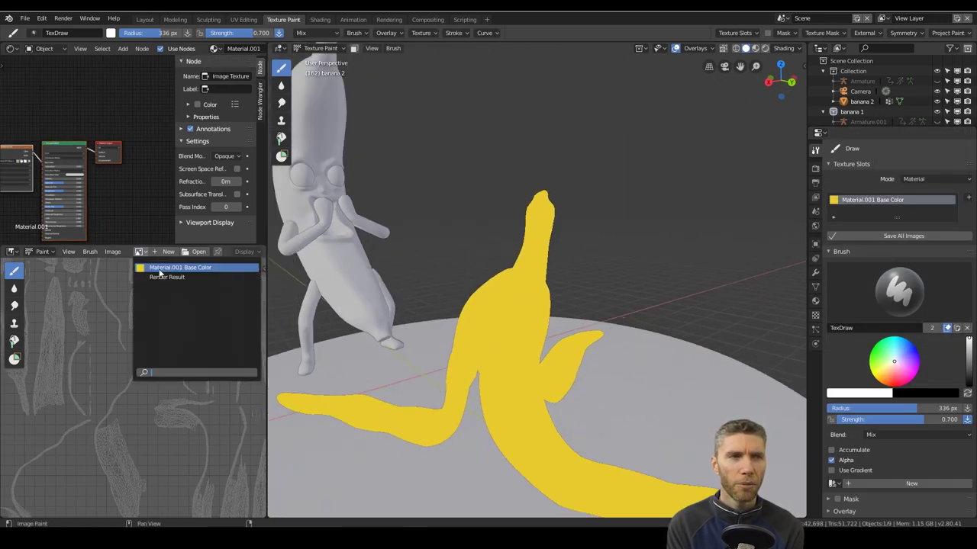
Step: Show the Material.001 Base Color image for painting and sample its yellow as the brush colour
click(191, 269)
key(s)
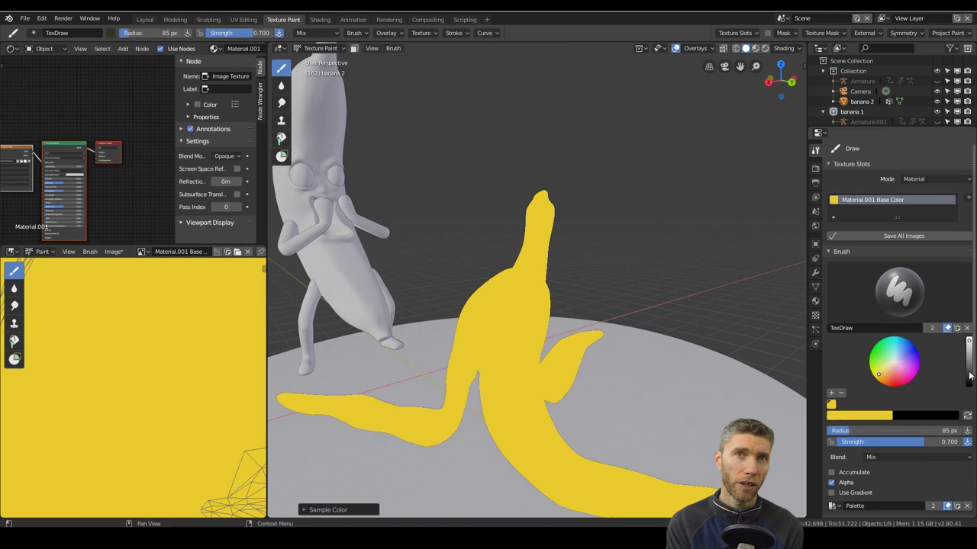
middle_drag(543, 354, 481, 363)
Step: Hide the viewport overlays and set the Draw brush to a dark yellow-brown with a 14 px radius
click(675, 48)
ctrl+middle_drag(415, 458, 411, 396)
mouse_move(172, 366)
ctrl+middle_down()
mouse_move(179, 451)
mouse_move(224, 318)
mouse_move(122, 381)
mouse_move(191, 328)
ctrl+middle_up()
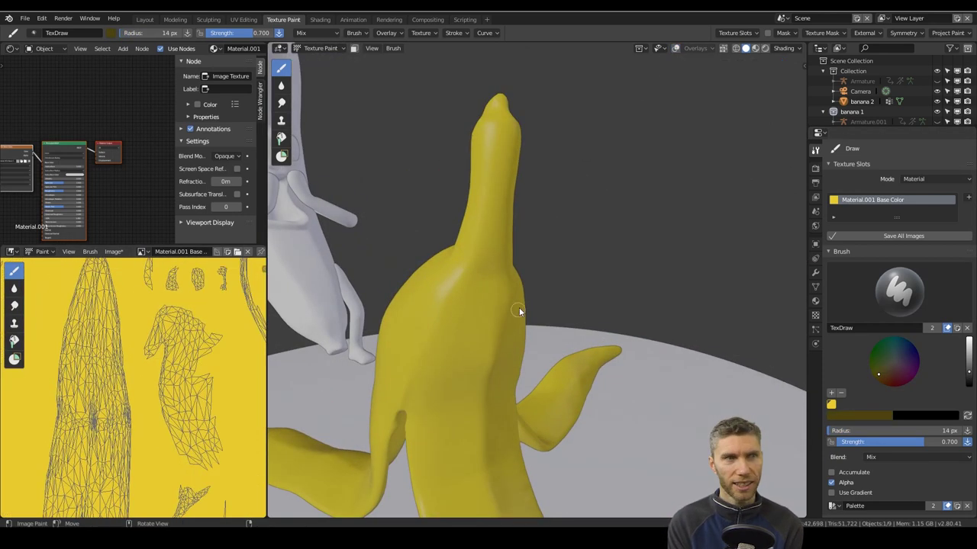
Step: Give the paint brush a texture of type Noise
scroll(866, 393, down, 5)
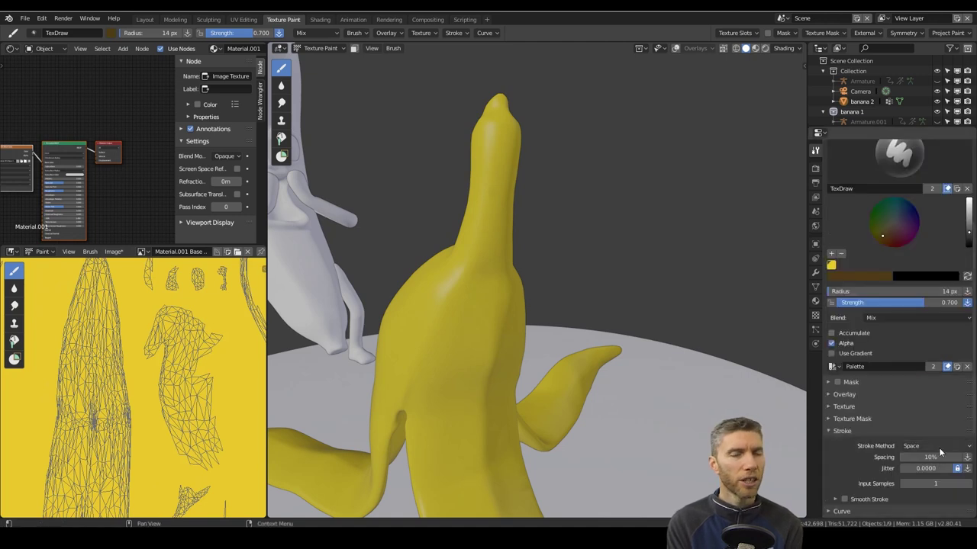
click(815, 315)
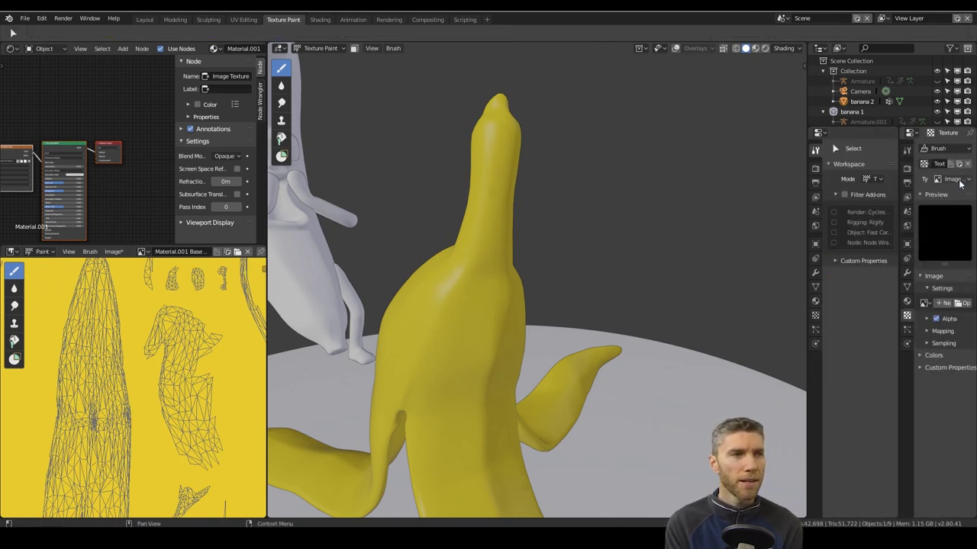
click(959, 180)
click(953, 74)
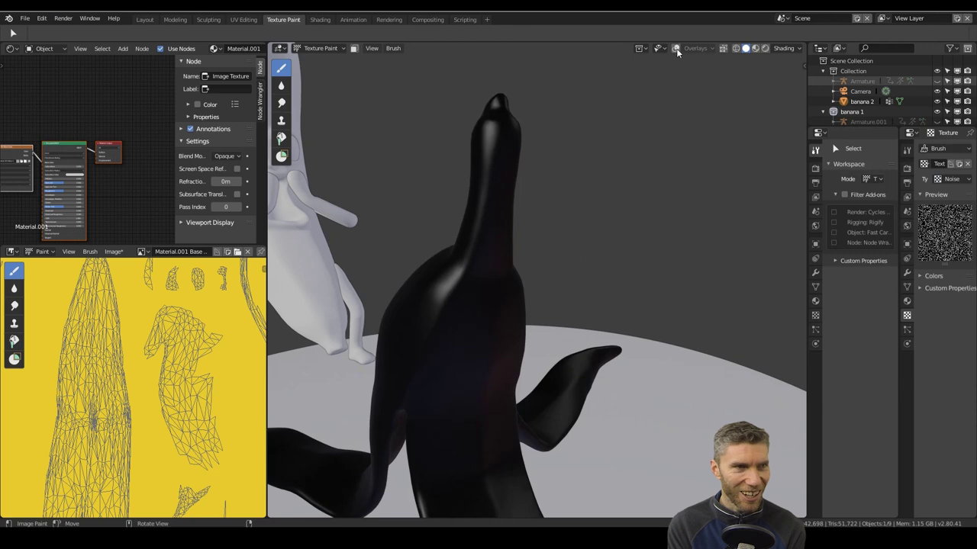
Step: Paint a brown line down the ridge of the peeled banana, reducing the brush radius to 6 px
middle_drag(515, 309, 583, 308)
click(582, 308)
mouse_move(676, 267)
middle_down()
mouse_move(615, 263)
mouse_move(864, 390)
middle_up()
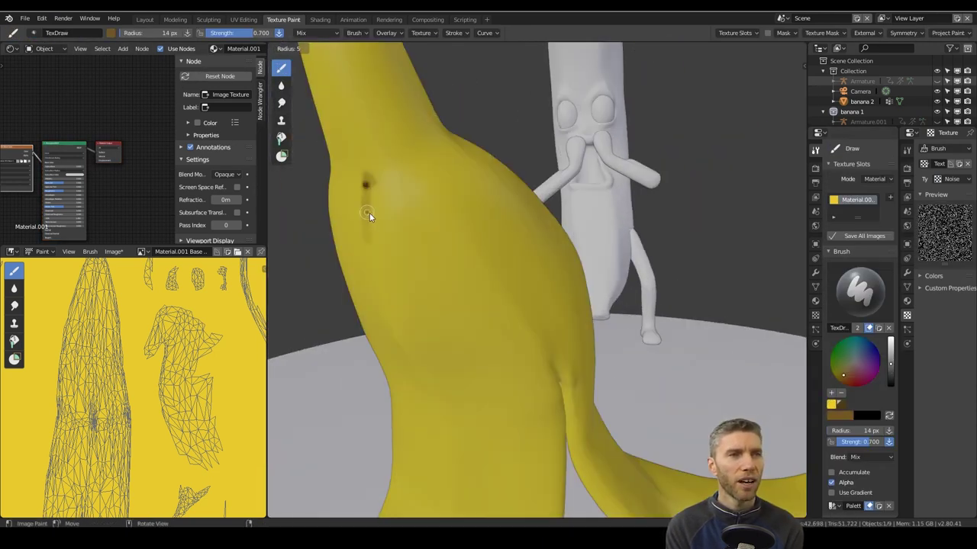
click(369, 217)
middle_drag(369, 217, 468, 78)
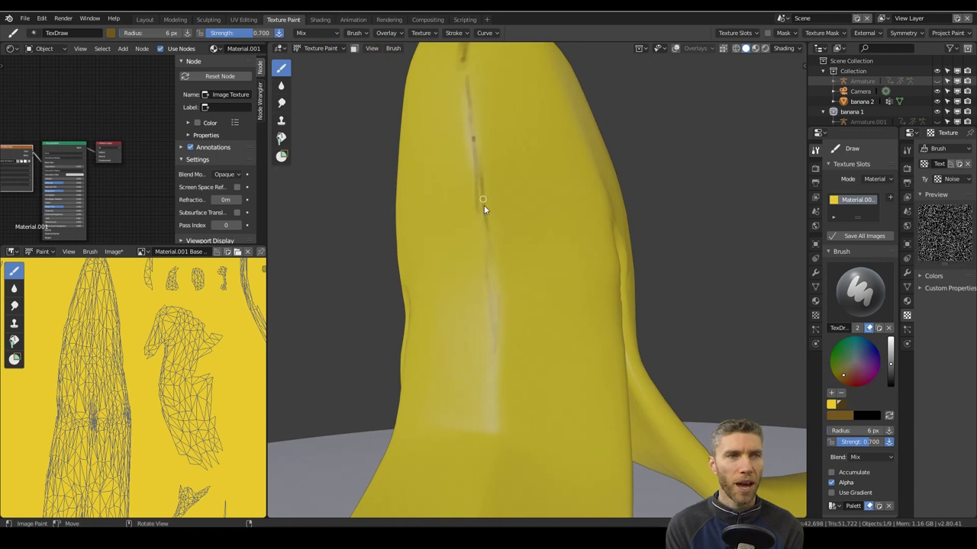
Step: Darken the tip of the peeled banana's stem with a 20 px brown brush at strength 0.498
scroll(496, 297, down, 5)
mouse_move(496, 297)
middle_down()
mouse_move(452, 118)
mouse_move(455, 229)
middle_up()
drag(455, 229, 436, 233)
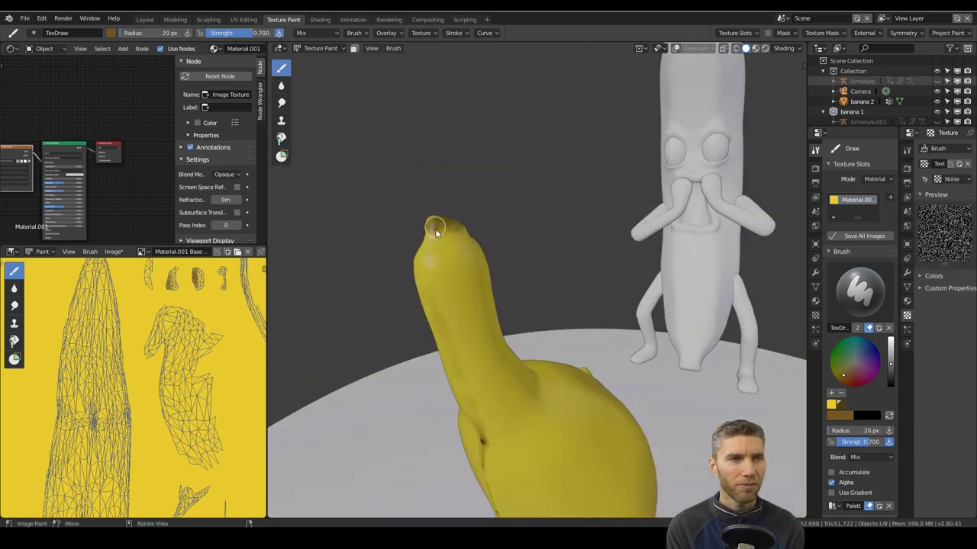
scroll(891, 369, down, 3)
middle_drag(489, 337, 482, 300)
middle_drag(481, 106, 477, 199)
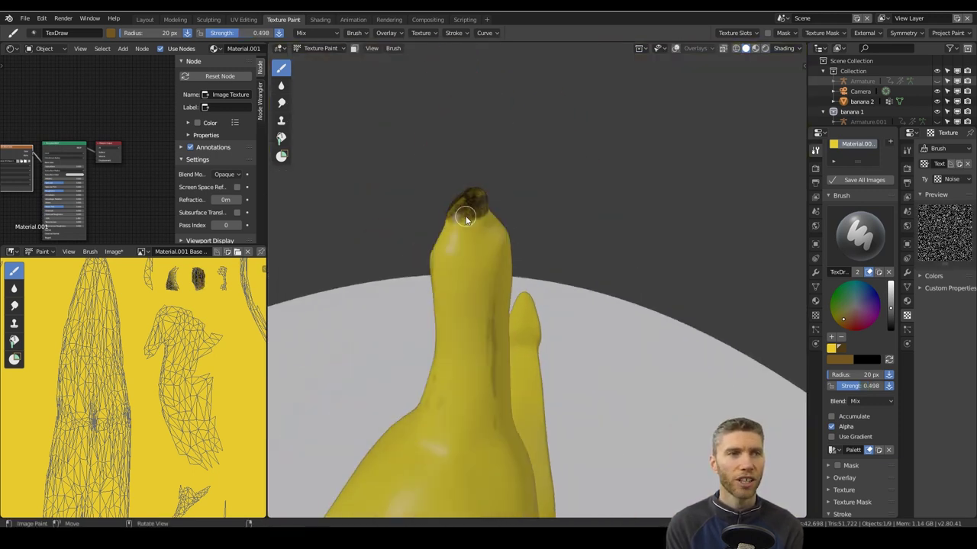
Step: Paint brown streaks on a long peel strip and set the noise as the brush's texture mask with strength 0.962
middle_drag(452, 255, 505, 354)
middle_drag(526, 391, 733, 305)
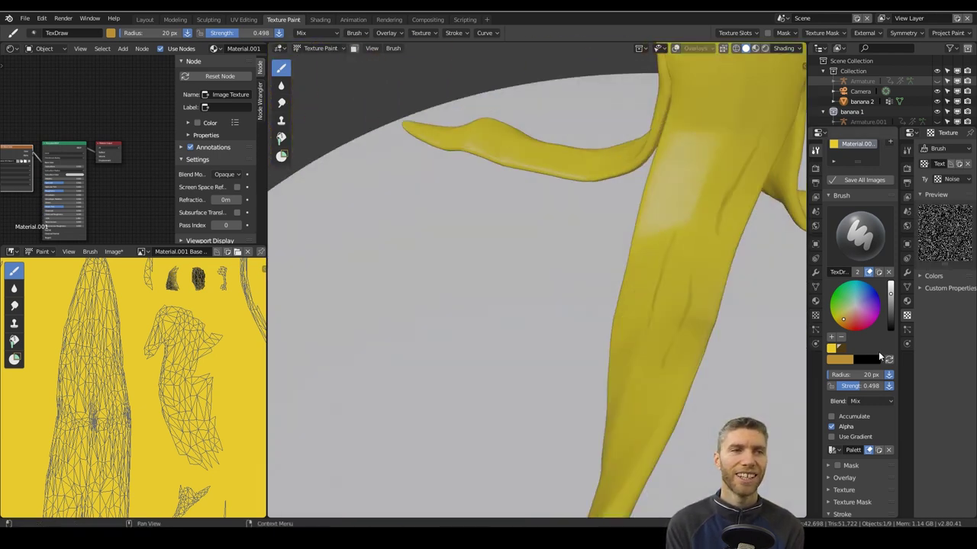
scroll(869, 381, down, 2)
click(844, 437)
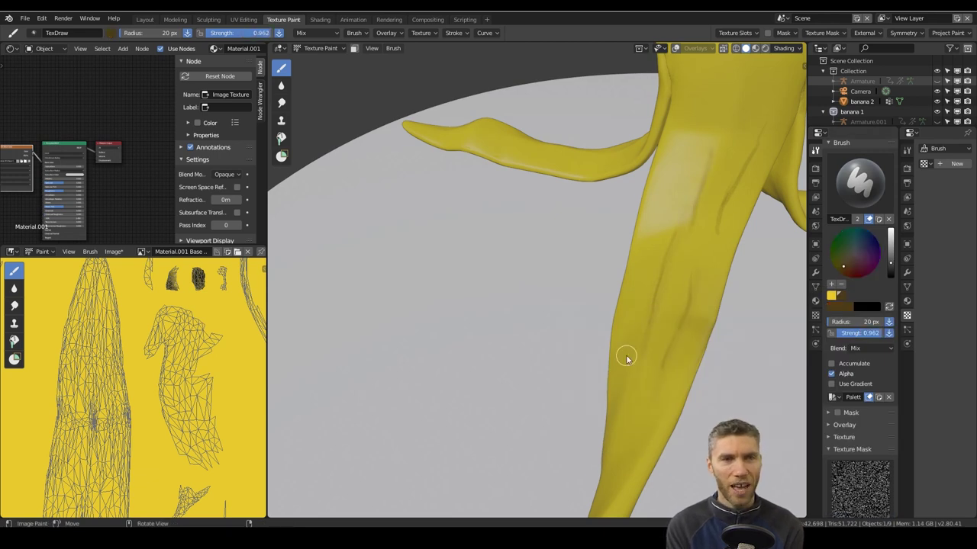
Step: Paint more dark brown streaks on the outside of the peel and soften them with the Smear tool at strength 0.200
middle_drag(626, 359, 620, 226)
middle_drag(561, 414, 603, 298)
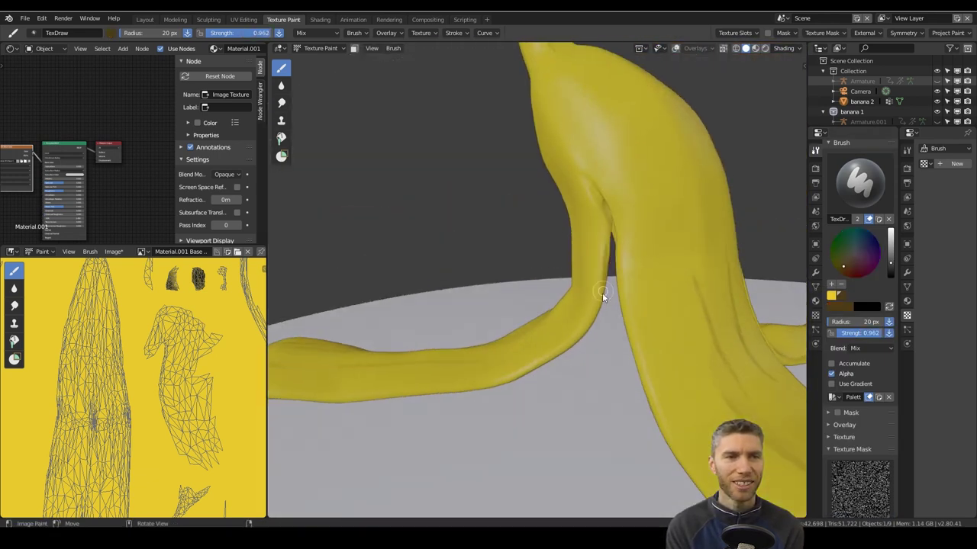
mouse_move(484, 387)
middle_down()
mouse_move(641, 349)
mouse_move(511, 187)
mouse_move(564, 384)
mouse_move(501, 331)
mouse_move(447, 331)
mouse_move(415, 399)
mouse_move(527, 396)
mouse_move(588, 290)
middle_up()
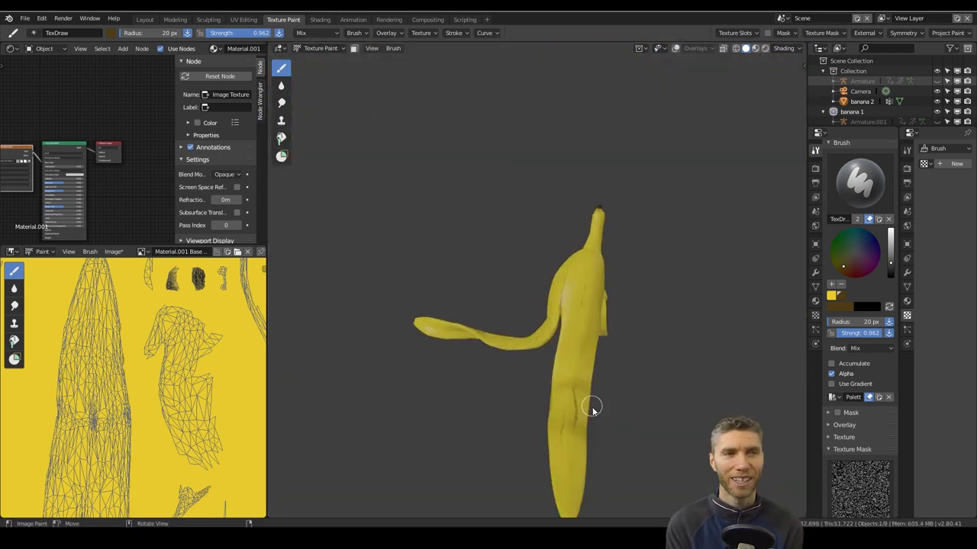
scroll(531, 326, up, 2)
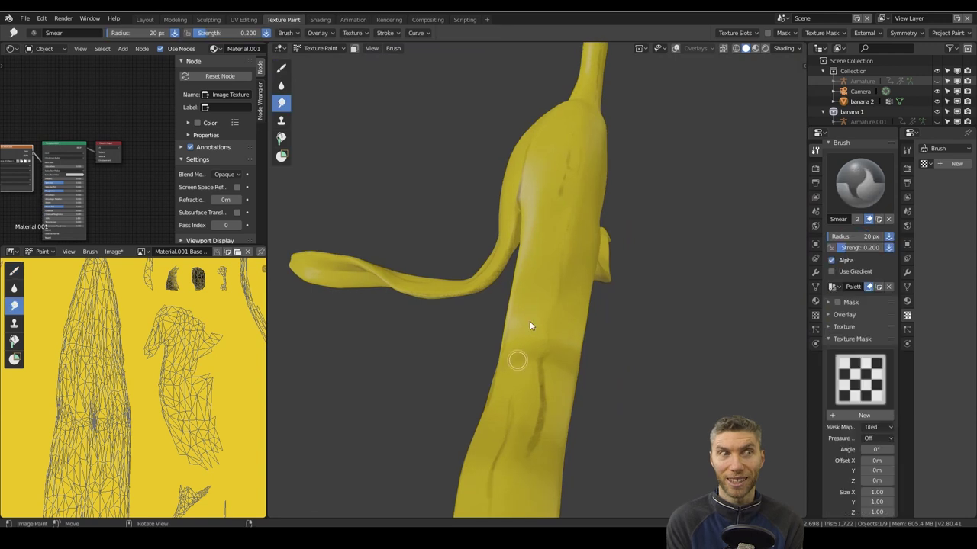
mouse_move(569, 327)
middle_down()
mouse_move(550, 420)
mouse_move(428, 197)
middle_up()
Step: Paint the inside of the peel strips cream with a 68 px Draw brush at strength 0.962
click(281, 68)
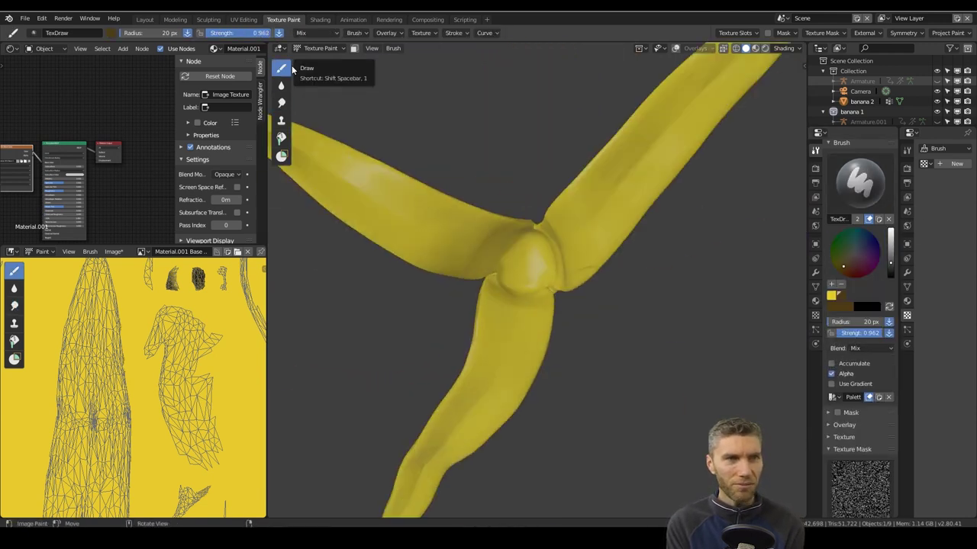
drag(664, 134, 504, 265)
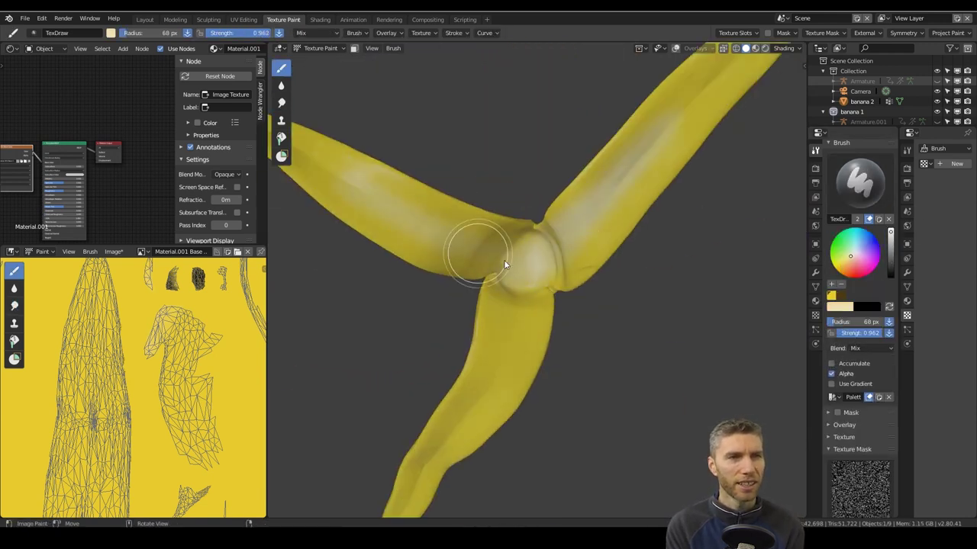
mouse_move(498, 403)
middle_down()
mouse_move(567, 222)
mouse_move(521, 251)
mouse_move(398, 287)
mouse_move(594, 294)
mouse_move(720, 319)
mouse_move(584, 304)
mouse_move(609, 254)
mouse_move(644, 378)
mouse_move(447, 222)
mouse_move(650, 404)
mouse_move(577, 362)
middle_up()
middle_drag(472, 414, 820, 274)
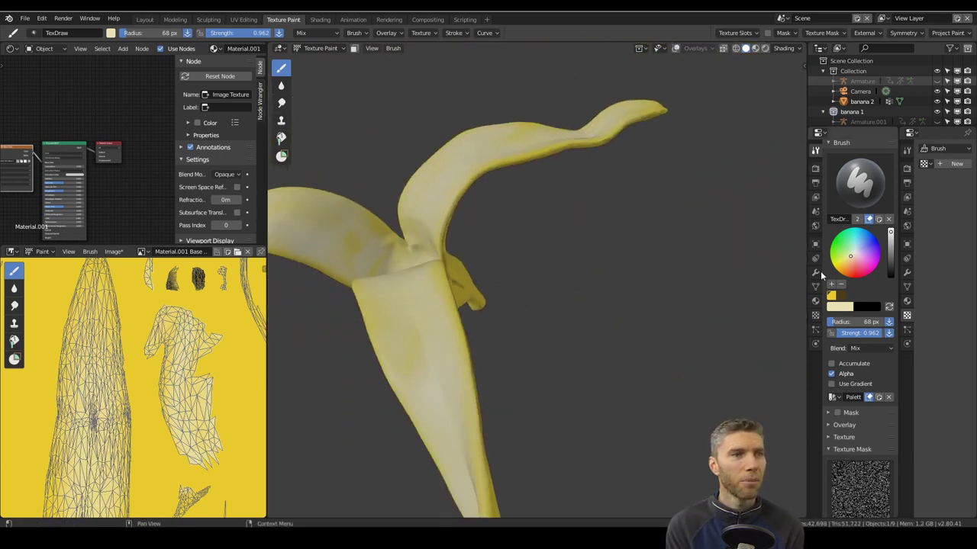
Step: Paint thin brown streaks along the cream inner sides of the peel strips with a 10 px brush
click(484, 234)
mouse_move(483, 234)
middle_down()
mouse_move(377, 283)
mouse_move(495, 269)
middle_up()
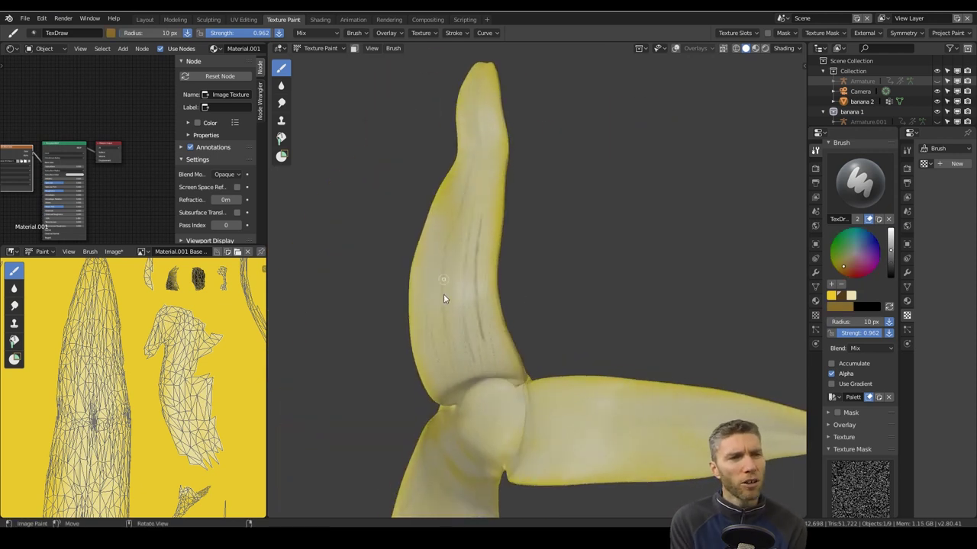
middle_drag(472, 227, 579, 196)
middle_drag(519, 351, 455, 379)
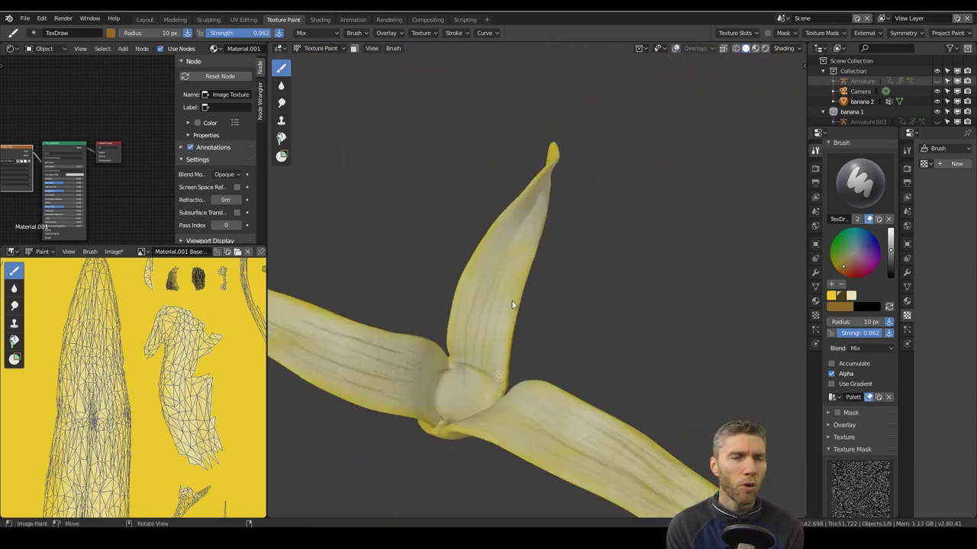
middle_drag(513, 305, 625, 197)
Step: Widen the brush settings area, set the brush's stroke method to Dots and adjust its jitter
middle_drag(560, 228, 488, 443)
click(852, 449)
scroll(855, 448, down, 3)
click(877, 408)
click(884, 396)
drag(807, 413, 720, 415)
mouse_move(538, 421)
middle_down()
mouse_move(560, 312)
mouse_move(338, 159)
mouse_move(497, 295)
mouse_move(554, 290)
mouse_move(557, 365)
mouse_move(479, 202)
mouse_move(532, 353)
mouse_move(551, 313)
middle_up()
drag(866, 418, 858, 418)
Step: Try 12 px brown dots on the peeled banana's stem with the jitter set to 0.5294
key(f)
click(567, 241)
mouse_move(567, 252)
middle_down()
mouse_move(578, 302)
mouse_move(649, 305)
middle_up()
click(823, 378)
click(823, 379)
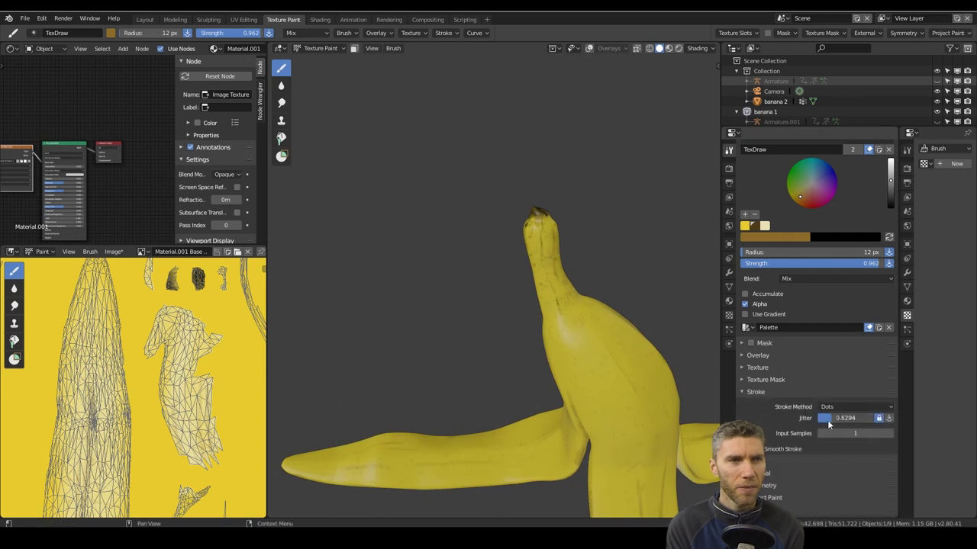
Step: Undo the last dots and speckle the stem with 4 px and 8 px brown dots, raising the jitter to 0.8039
key(ctrl+z)
scroll(849, 406, down, 2)
key(Tab)
key(Tab)
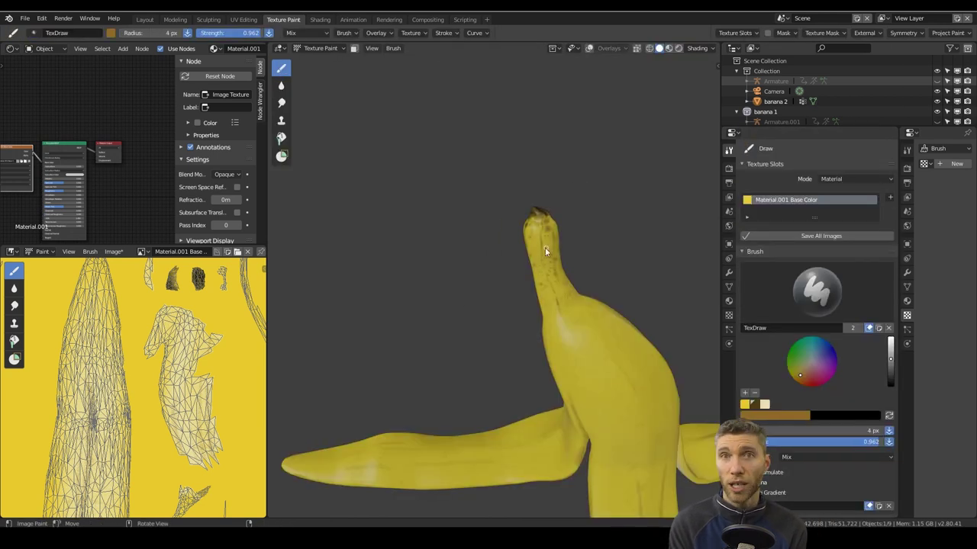
scroll(832, 442, down, 3)
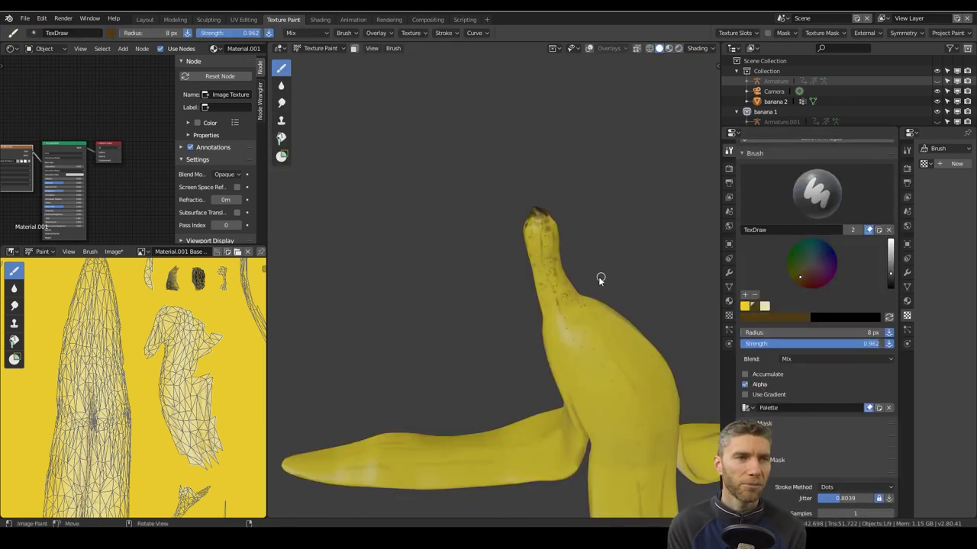
Step: Speckle more of the peel and create a Clouds texture as the brush's texture mask
middle_drag(671, 328, 490, 273)
middle_drag(474, 180, 453, 356)
click(854, 487)
click(843, 453)
click(832, 460)
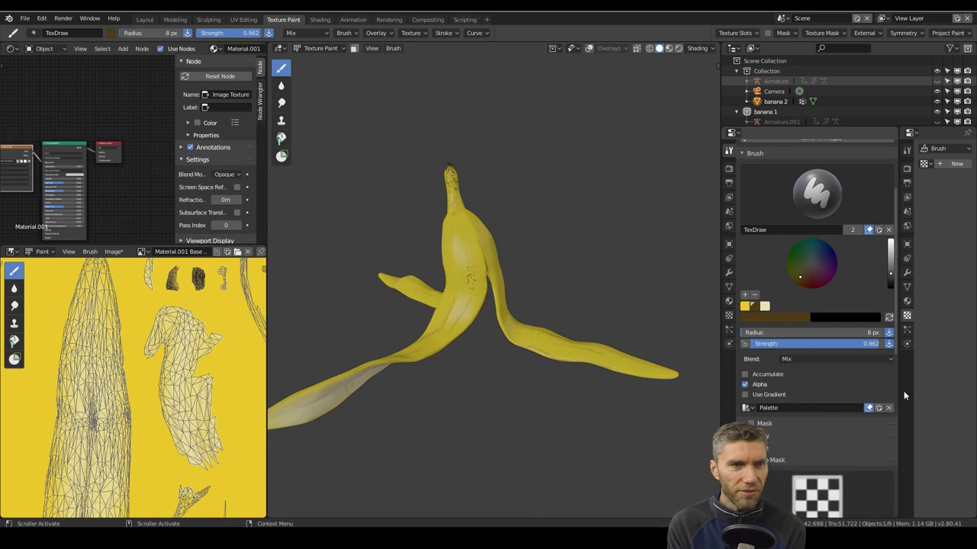
click(819, 494)
click(586, 374)
scroll(858, 442, down, 5)
click(879, 426)
click(959, 181)
click(924, 144)
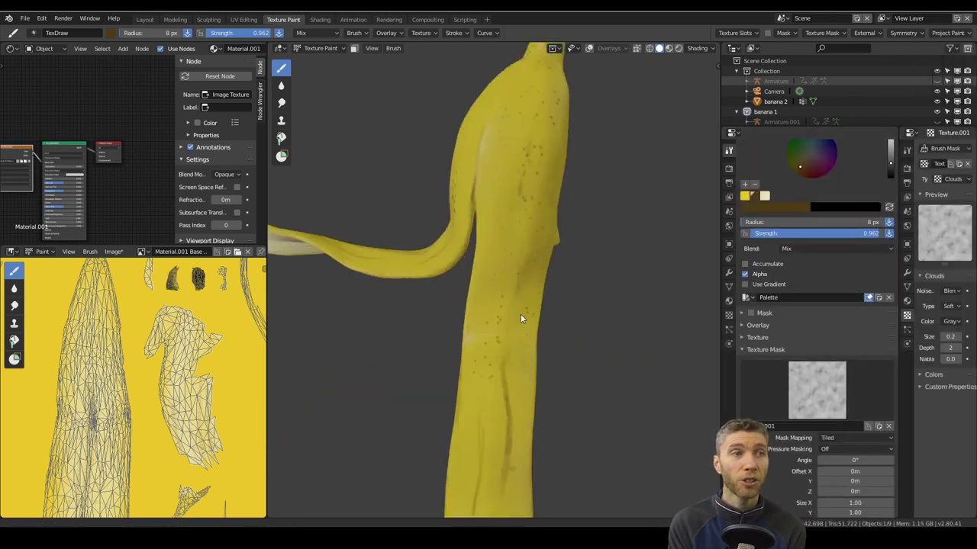
Step: Paint blotchy brown patches down the peel with a 37 px Space stroke, cloud size 1.1 and jitter 0.4314
middle_drag(521, 313, 496, 435)
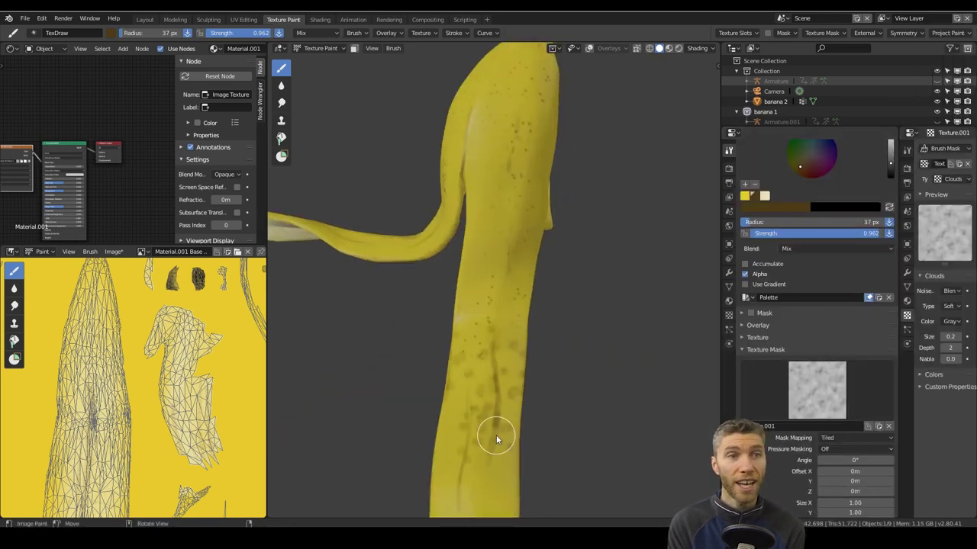
click(751, 351)
middle_drag(502, 385, 719, 250)
drag(503, 228, 508, 313)
mouse_move(493, 382)
middle_down()
mouse_move(555, 342)
mouse_move(566, 505)
middle_up()
middle_drag(575, 312, 459, 404)
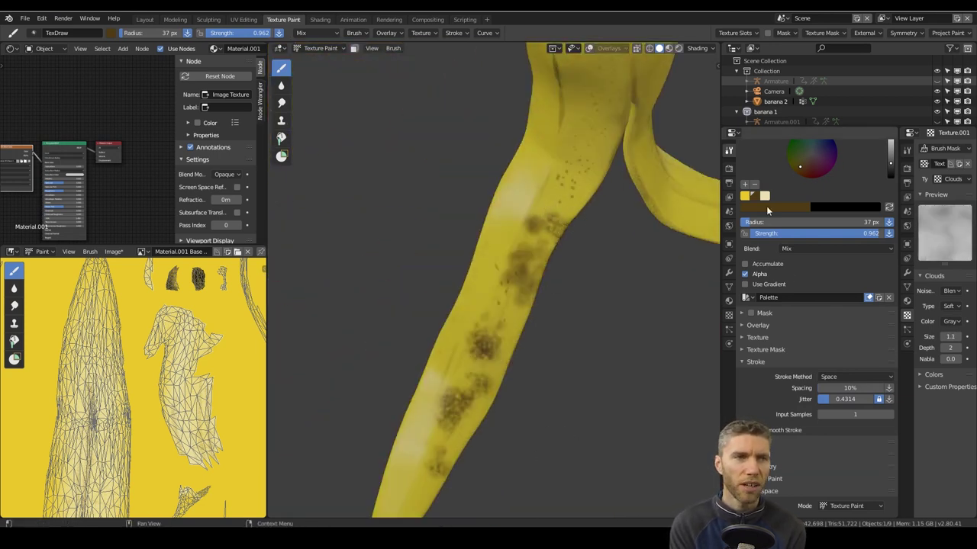
Step: Save the peeled banana's painted texture image
middle_drag(608, 308, 588, 240)
click(113, 252)
click(130, 345)
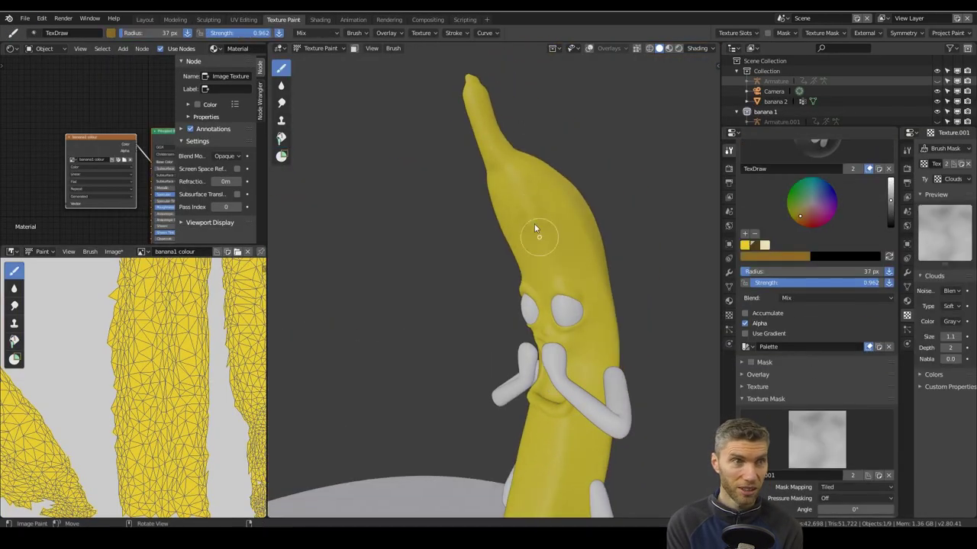
Step: Clear the texture mask, set jitter to 0 and paint the banana character's bottom tip dark brown with a 33 px brush
middle_drag(616, 261, 496, 343)
scroll(496, 343, up, 3)
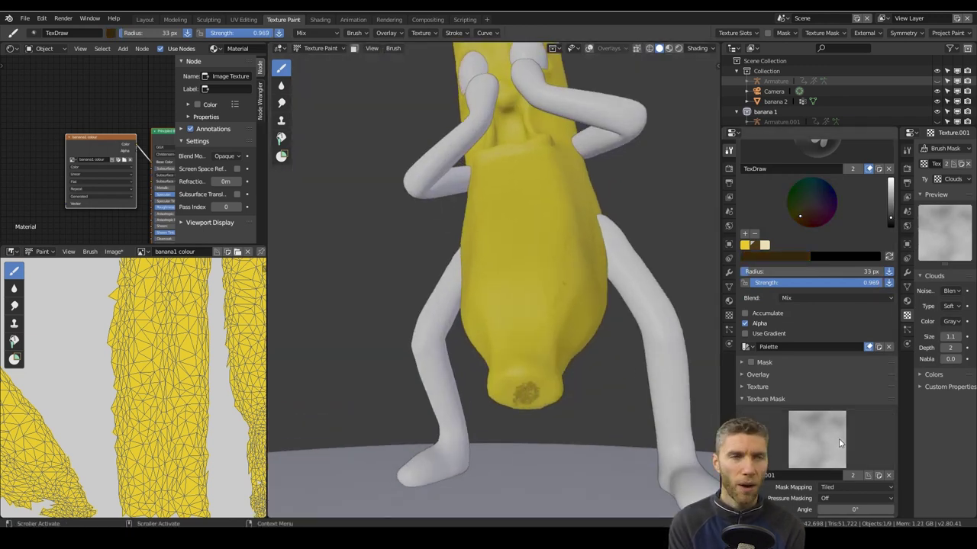
scroll(842, 466, down, 8)
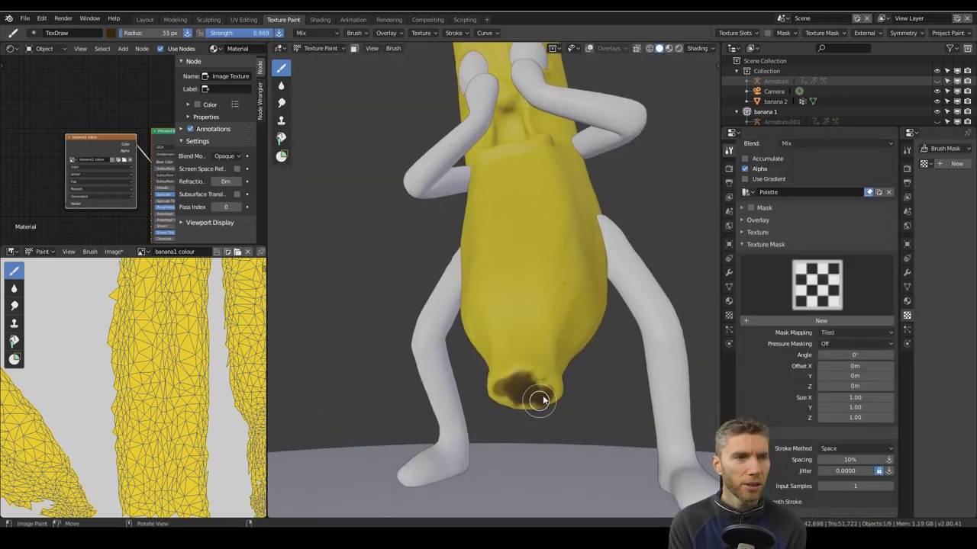
drag(543, 396, 527, 392)
mouse_move(526, 392)
middle_down()
mouse_move(530, 425)
mouse_move(496, 391)
middle_up()
drag(496, 391, 482, 386)
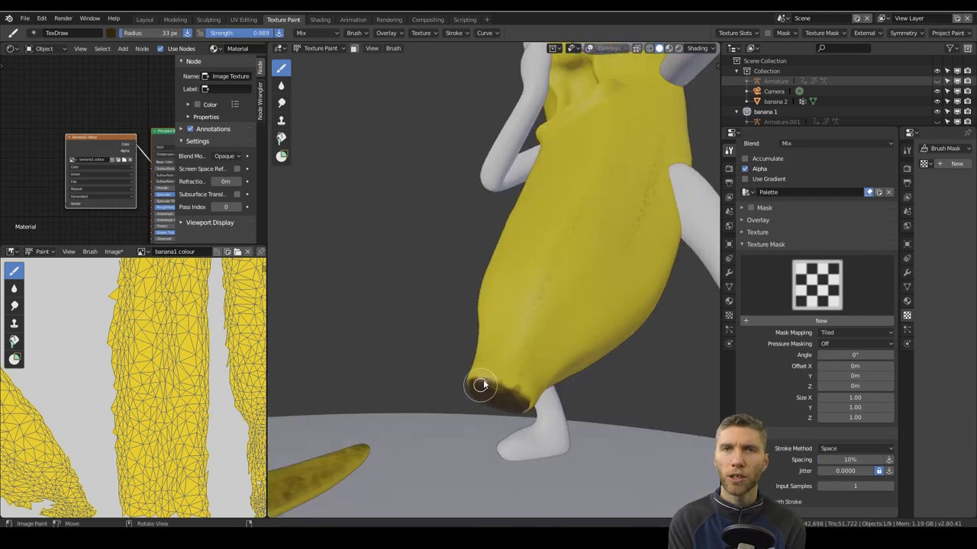
middle_drag(482, 387, 507, 377)
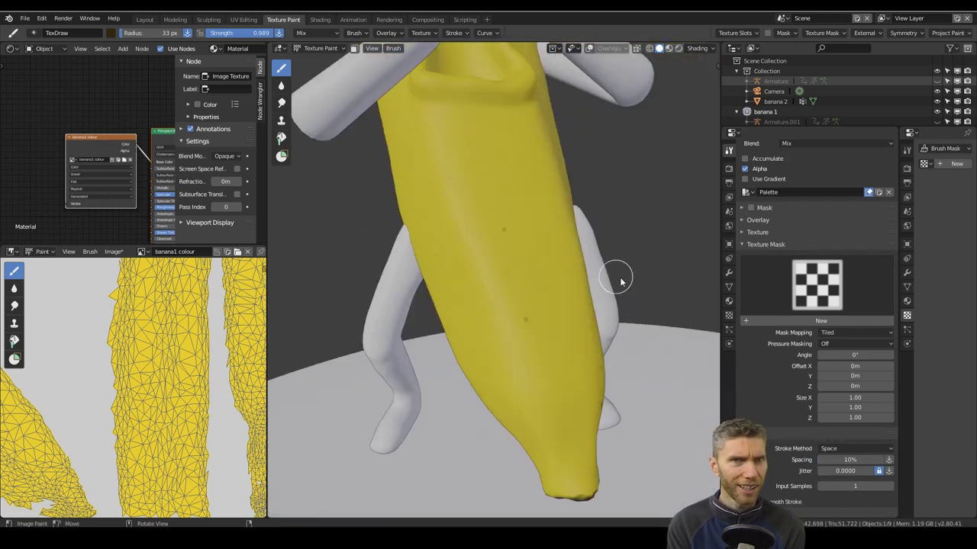
Step: Paint the inside of the banana character's mouth cream with a 33 px brush, reducing its strength to 0.312
scroll(837, 340, up, 10)
drag(840, 339, 752, 339)
shift+middle_drag(416, 134, 654, 341)
scroll(519, 255, up, 3)
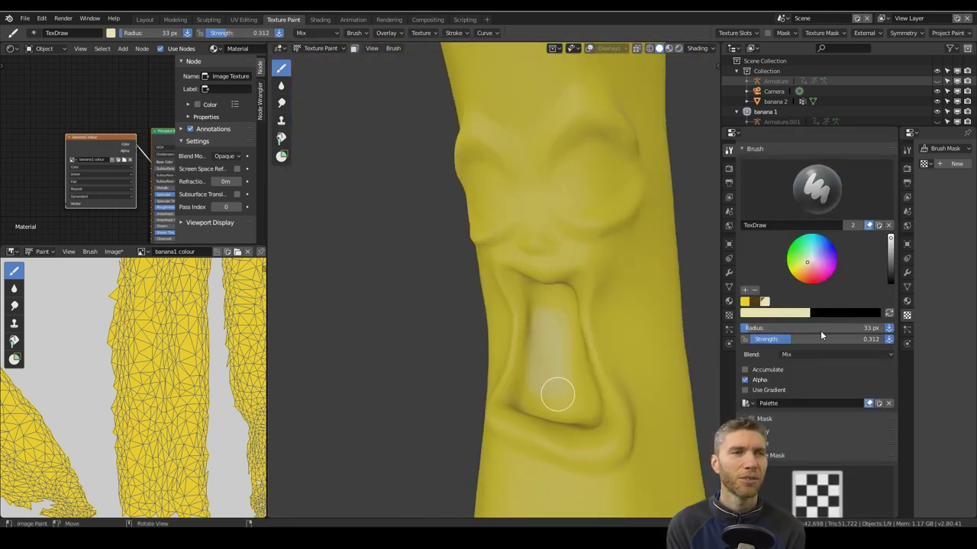
mouse_move(595, 344)
middle_down()
mouse_move(551, 340)
mouse_move(525, 328)
mouse_move(567, 327)
mouse_move(479, 303)
mouse_move(396, 428)
mouse_move(604, 425)
middle_up()
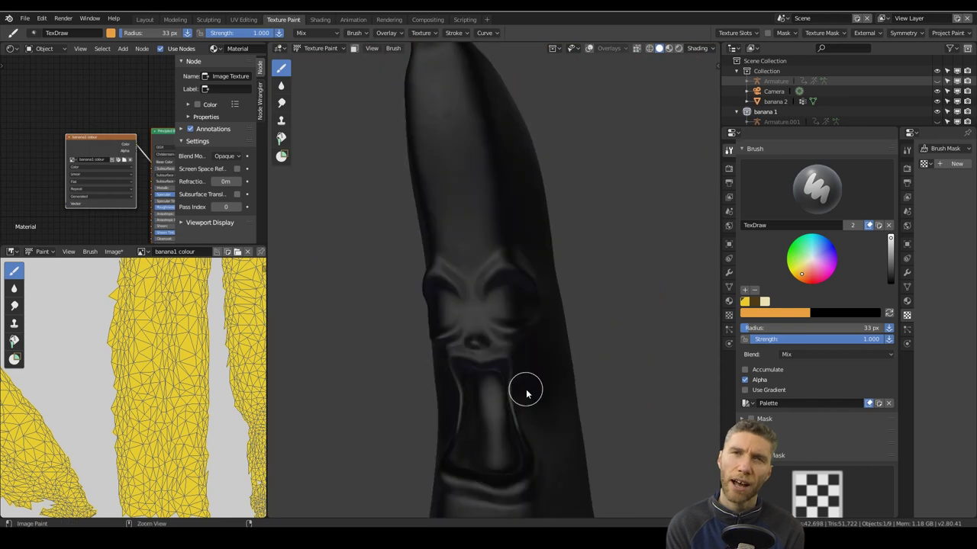
Step: Paint the lips around the character's mouth orange-yellow with a 33 px brush at strength 1.000
middle_drag(551, 441, 532, 227)
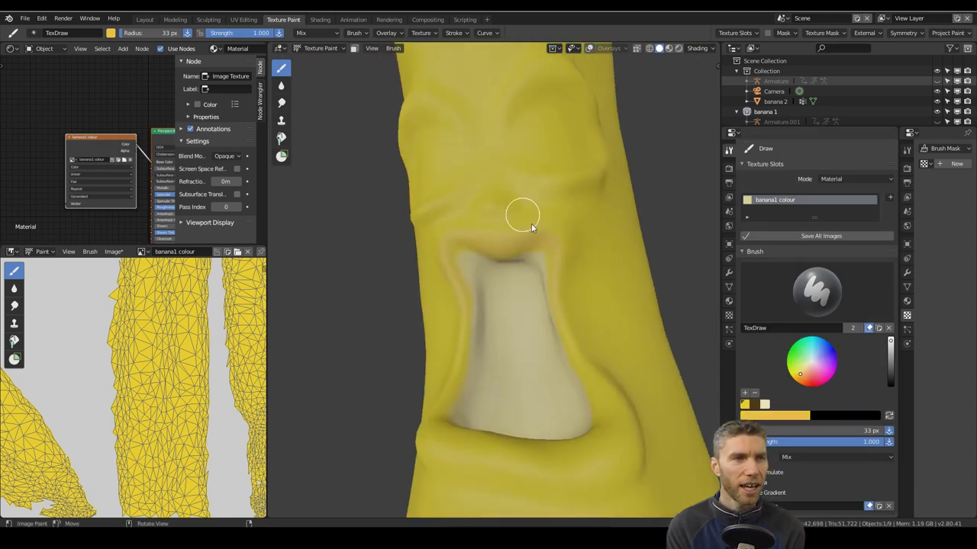
middle_drag(543, 471, 562, 366)
mouse_move(523, 246)
middle_down()
mouse_move(481, 264)
mouse_move(464, 206)
middle_up()
Step: Blend the orange lip colour into the surrounding yellow with the Smear tool at strength 0.688
click(281, 103)
middle_drag(488, 290, 576, 318)
scroll(575, 359, up, 3)
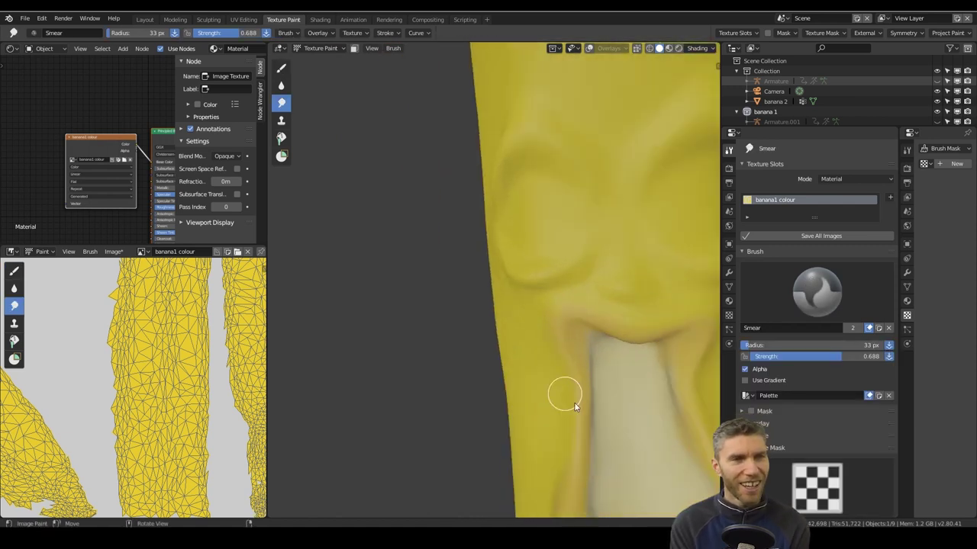
middle_drag(574, 402, 611, 382)
drag(591, 351, 623, 413)
middle_drag(623, 409, 565, 362)
scroll(621, 349, down, 4)
middle_drag(621, 349, 588, 366)
scroll(610, 373, down, 5)
Step: Paint a dark brown streak down the character's upper body with the Draw brush and assign the Clouds texture mask
click(281, 68)
click(755, 404)
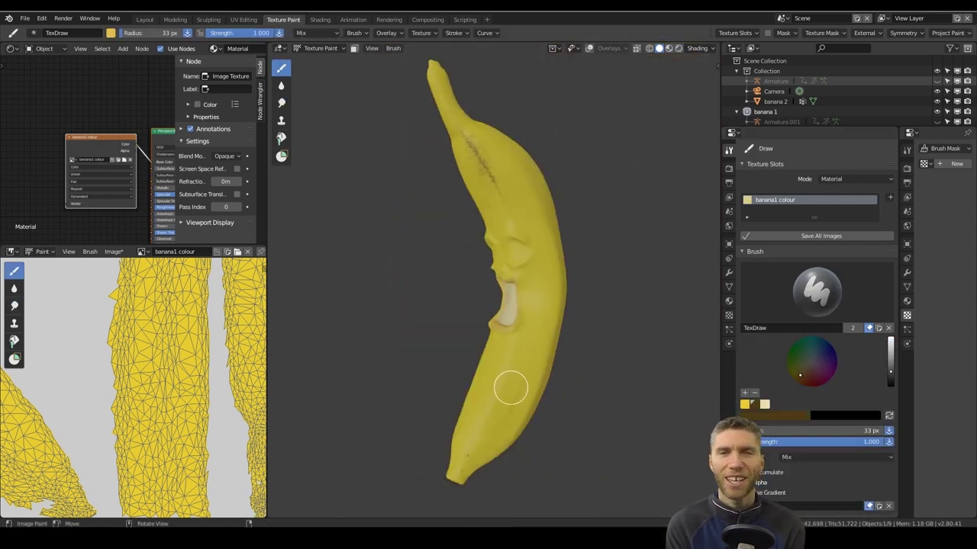
scroll(488, 428, up, 3)
scroll(853, 275, down, 6)
click(817, 404)
click(625, 223)
Step: Paint the tip of the character's stem dark brown with a 33 px brush at strength 1.000
mouse_move(614, 195)
middle_down()
mouse_move(483, 212)
mouse_move(580, 183)
middle_up()
scroll(828, 190, up, 5)
middle_drag(565, 252, 584, 273)
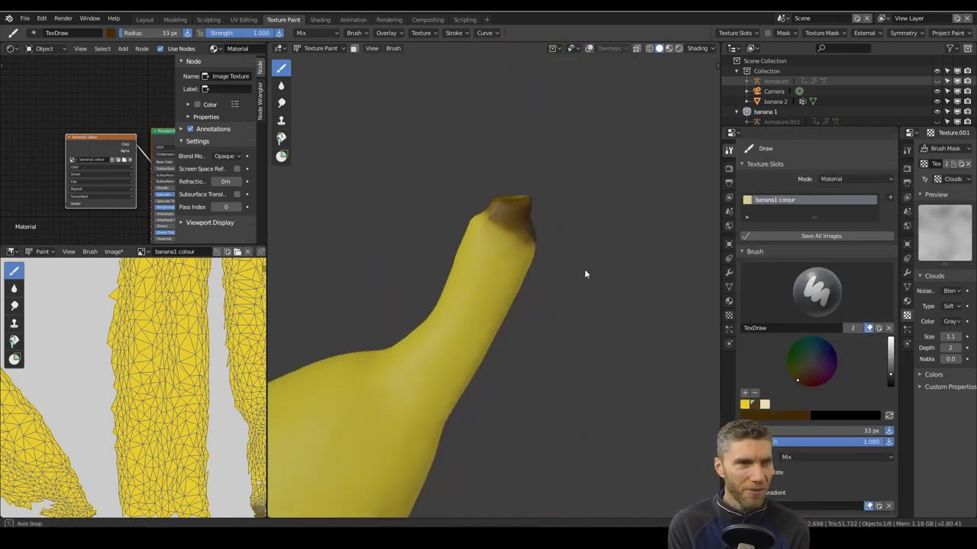
scroll(585, 274, down, 2)
scroll(817, 392, down, 8)
scroll(610, 367, down, 2)
mouse_move(610, 366)
middle_down()
mouse_move(524, 417)
mouse_move(520, 238)
middle_up()
scroll(817, 305, up, 8)
Step: Paint soft brown marks along the character's body with a 12 px brush at strength 0.598, and leave local view
drag(870, 328, 816, 328)
mouse_move(519, 382)
shift+middle_down()
mouse_move(565, 160)
mouse_move(455, 309)
mouse_move(480, 394)
shift+middle_up()
scroll(456, 309, up, 2)
scroll(416, 292, down, 5)
scroll(523, 432, down, 2)
key(KP_Divide)
scroll(580, 209, down, 6)
middle_drag(580, 209, 504, 229)
Step: Save the blend file and save the character's texture image as banana1 colour.png
key(ctrl+s)
click(114, 252)
click(141, 360)
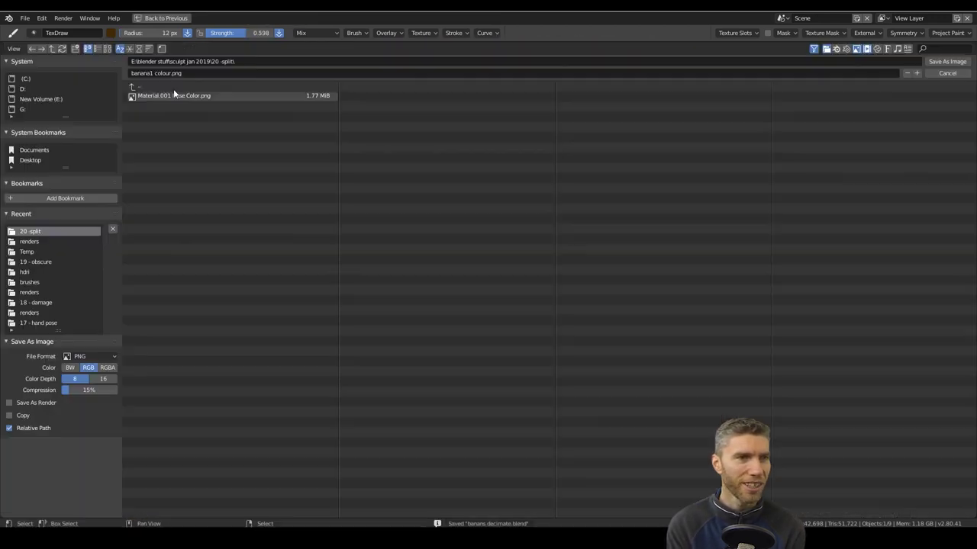
click(949, 63)
Step: UV unwrap the character's eyes mesh
scroll(522, 350, up, 10)
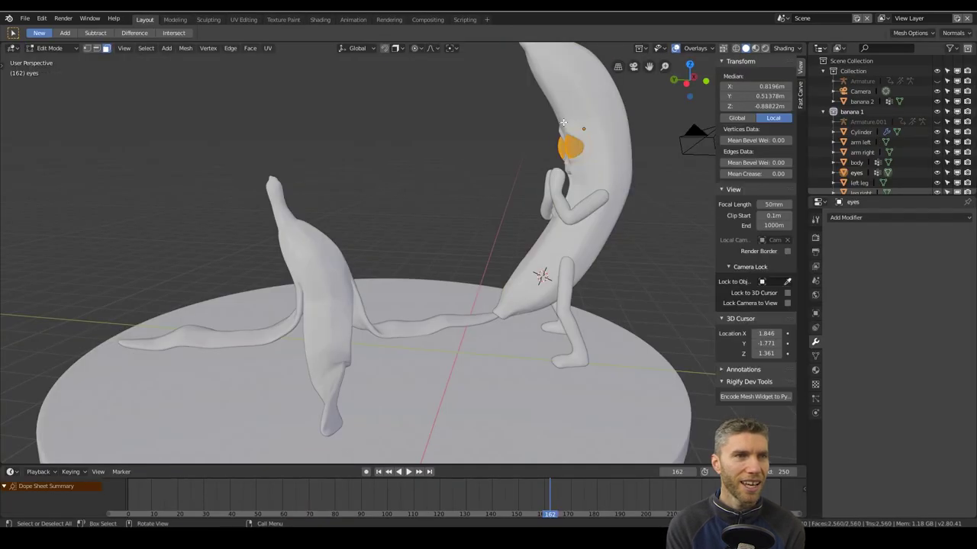
key(u)
click(589, 204)
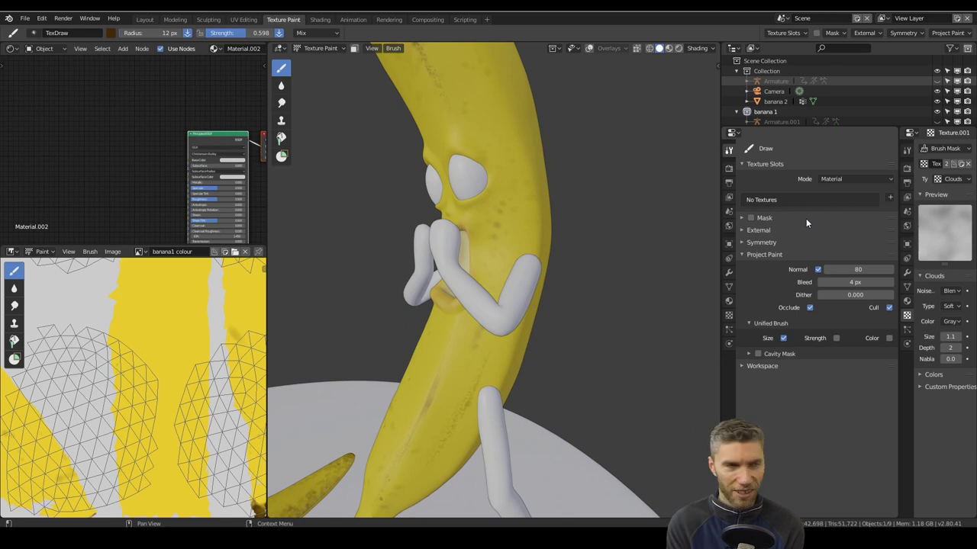
Step: Add a Base Color paint texture named eyes to the eye material
click(890, 197)
click(853, 210)
click(883, 204)
text(eyes)
click(867, 290)
Step: Paint round black pupils on both eyes with a 14 px brush at strength 1.000, without a texture mask or jitter
drag(891, 374, 891, 388)
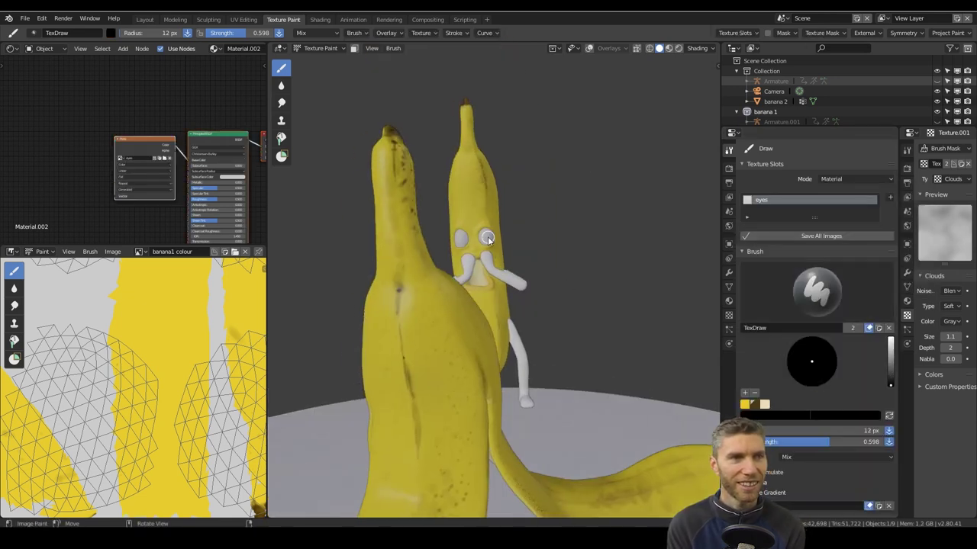
scroll(774, 292, down, 6)
key(f)
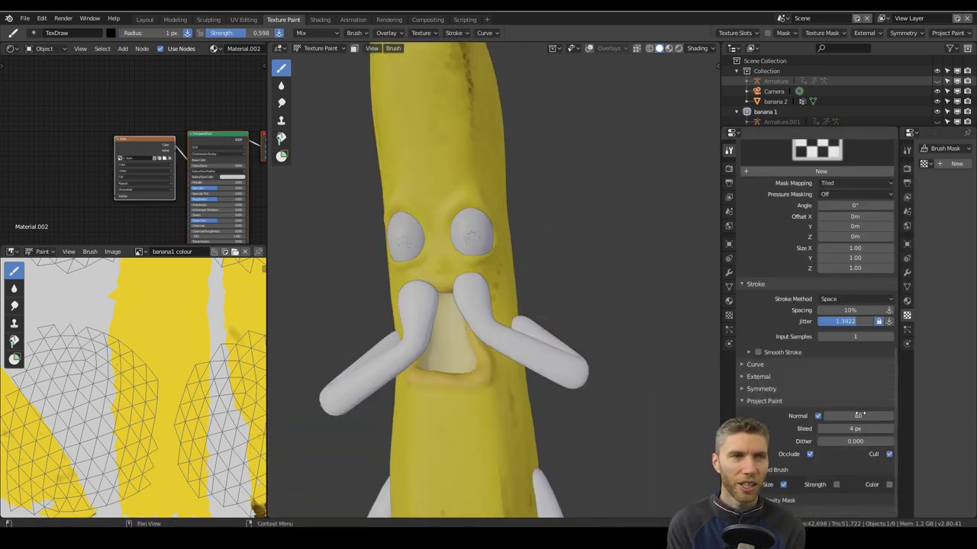
scroll(475, 245, up, 2)
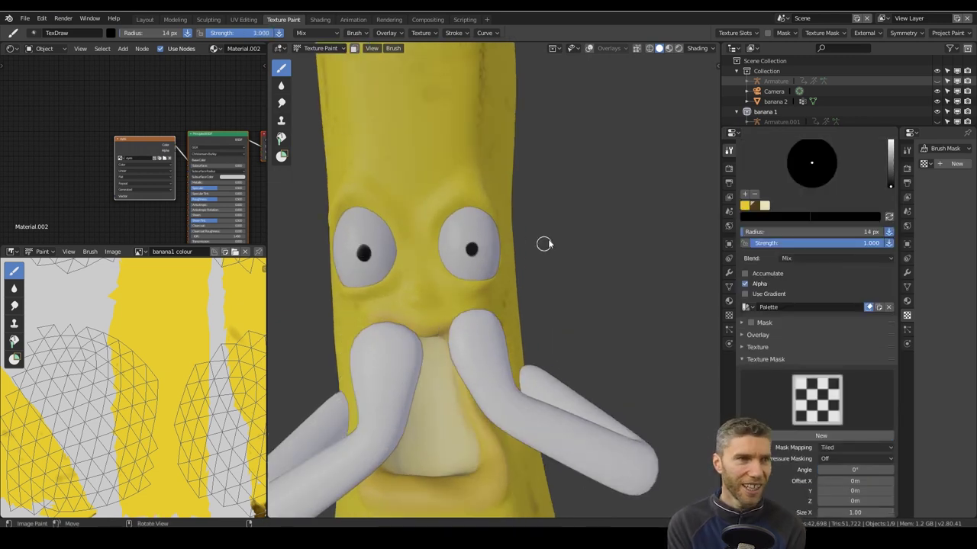
mouse_move(548, 241)
ctrl+middle_down()
mouse_move(547, 360)
mouse_move(527, 222)
ctrl+middle_up()
click(458, 245)
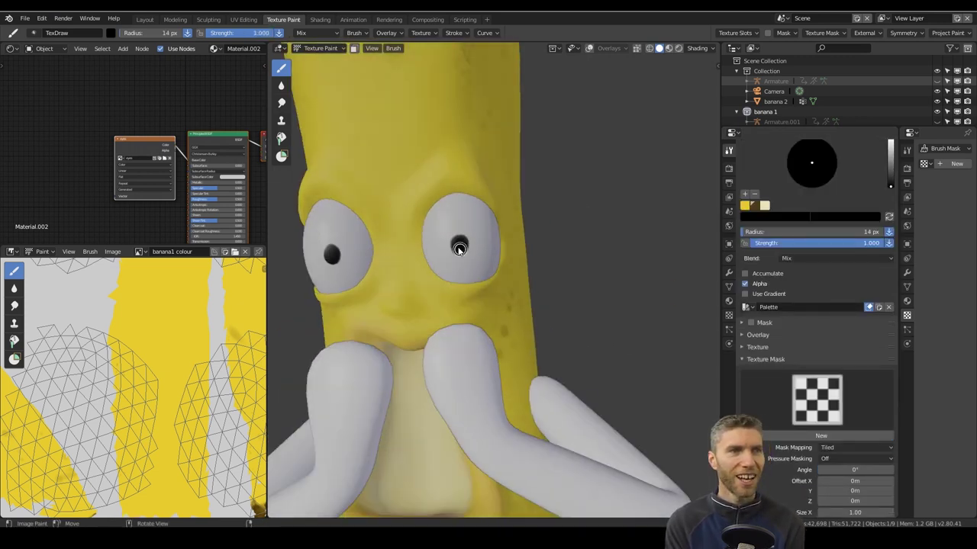
mouse_move(518, 252)
ctrl+middle_down()
mouse_move(531, 417)
mouse_move(550, 343)
mouse_move(612, 268)
mouse_move(577, 289)
ctrl+middle_up()
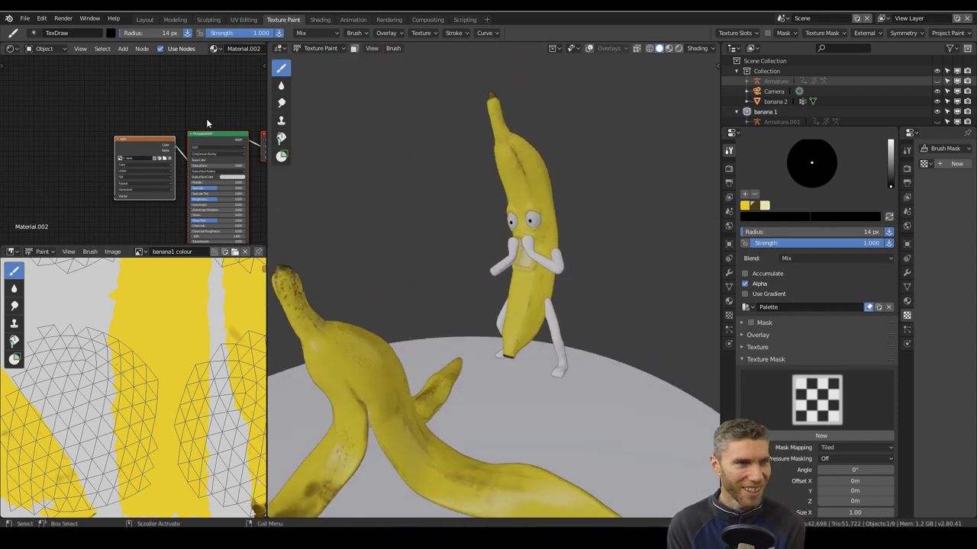
Step: Switch to the Shading workspace and give the character's right leg a new material with a pale yellow base colour
click(320, 20)
scroll(504, 118, up, 6)
middle_drag(503, 118, 523, 222)
click(195, 313)
click(194, 328)
click(523, 225)
click(479, 314)
click(471, 376)
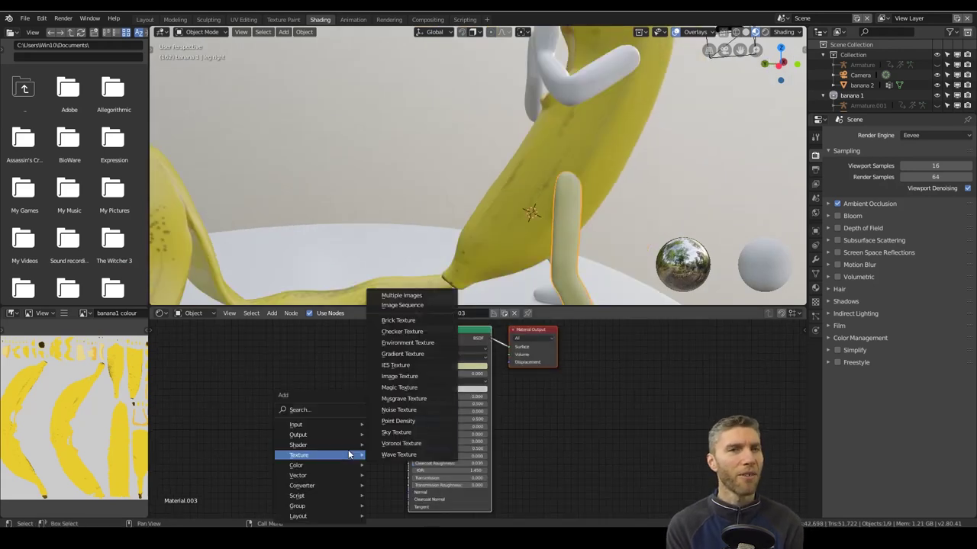
Step: Add a scale 50 Noise Texture mapped by Object coordinates to the leg material, feeding a Bump node at strength 0.100
key(shift+a)
mouse_move(276, 397)
click(328, 341)
click(256, 420)
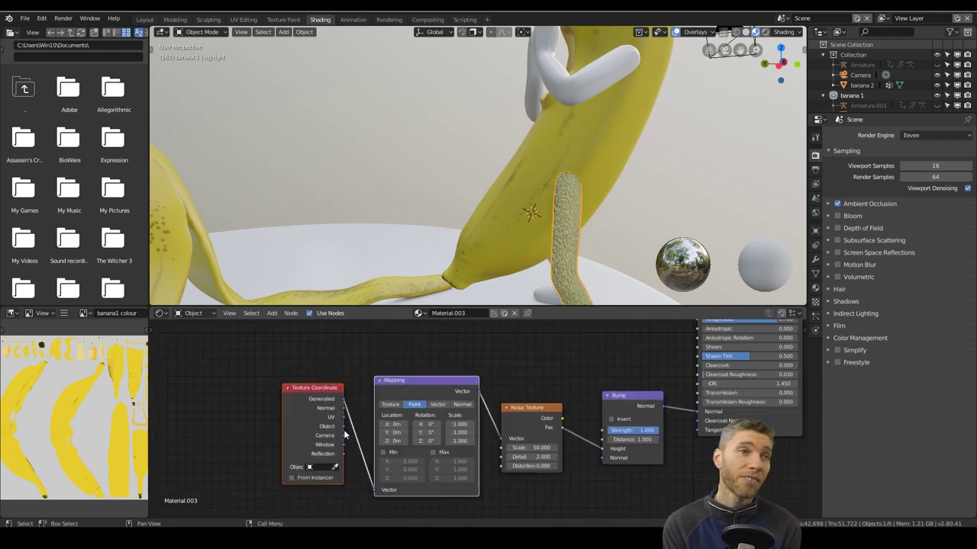
scroll(568, 370, up, 3)
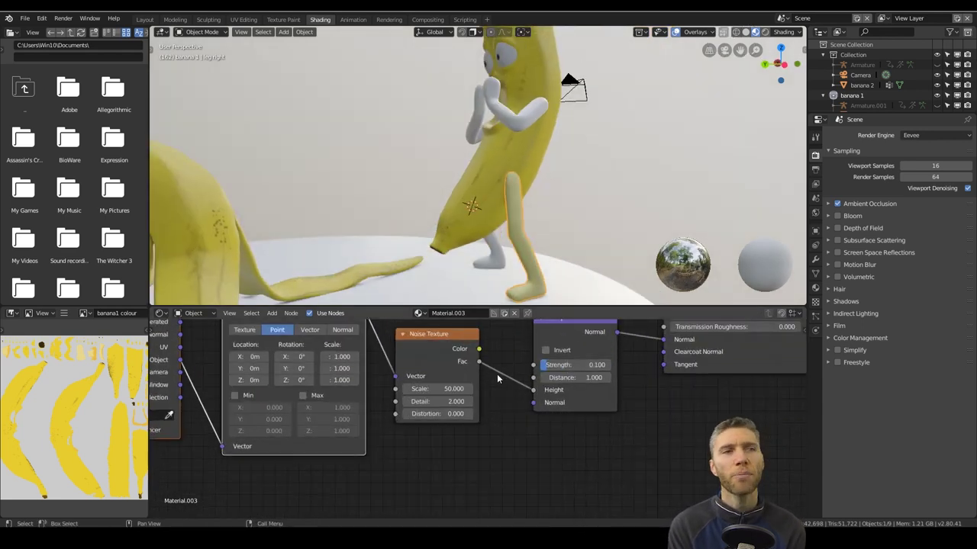
Step: Mix a second Noise Texture at scale 5 with the first one for the bump, and preview the noise, bump and shader nodes
scroll(454, 374, down, 3)
drag(559, 425, 513, 400)
drag(448, 380, 422, 372)
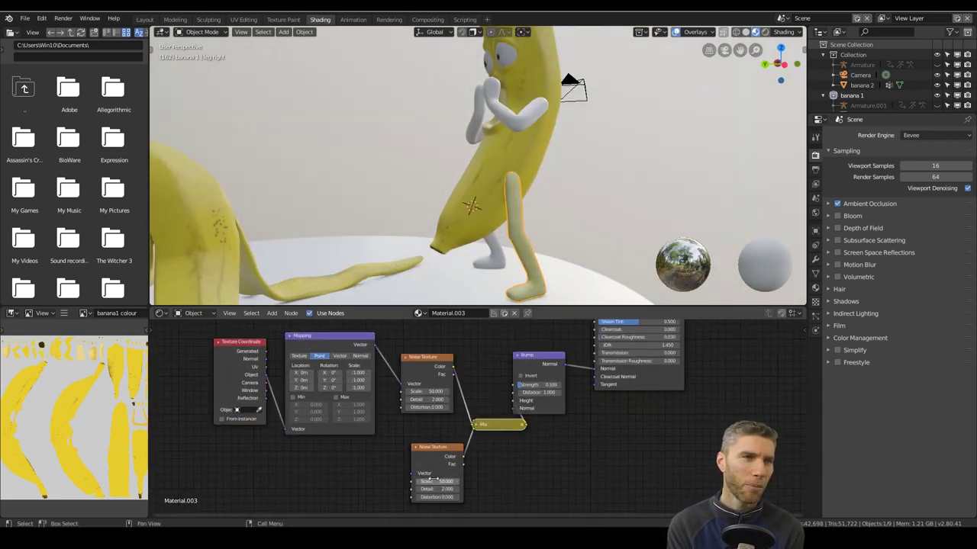
double_click(434, 481)
text(5)
scroll(558, 247, up, 2)
ctrl+shift+click(441, 451)
ctrl+shift+click(544, 360)
ctrl+shift+click(630, 374)
Step: Link the right leg's material to the character's other leg and both arms
scroll(534, 244, down, 2)
scroll(556, 378, up, 4)
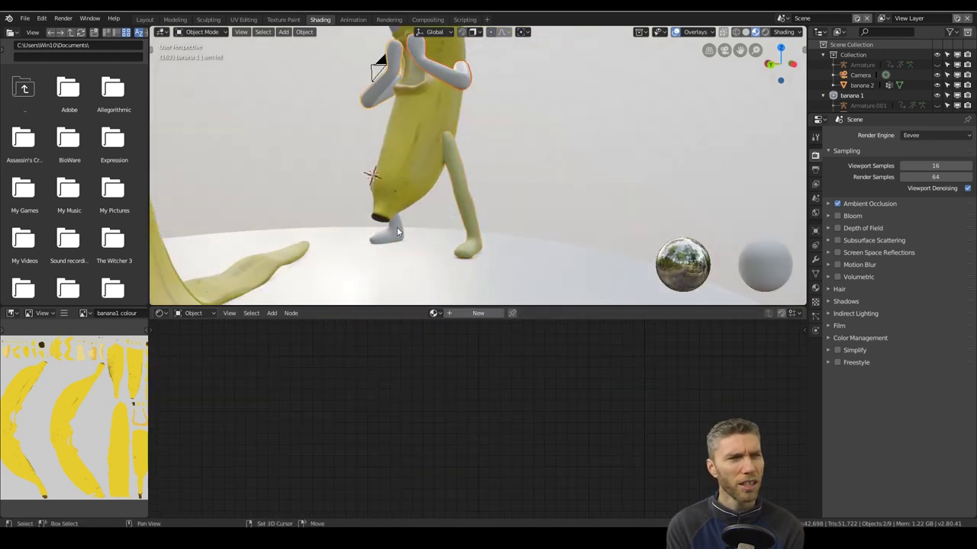
key(ctrl+l)
scroll(576, 224, down, 4)
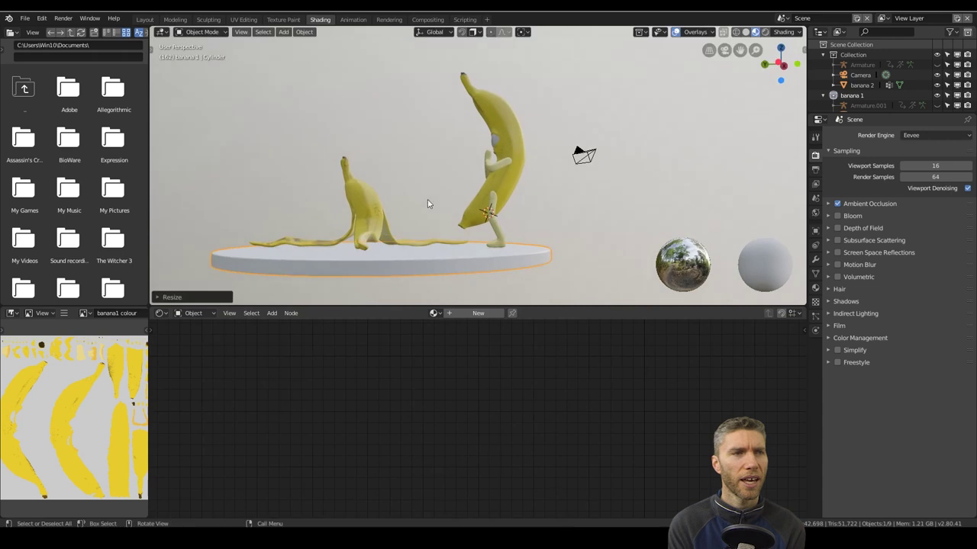
middle_drag(427, 203, 460, 271)
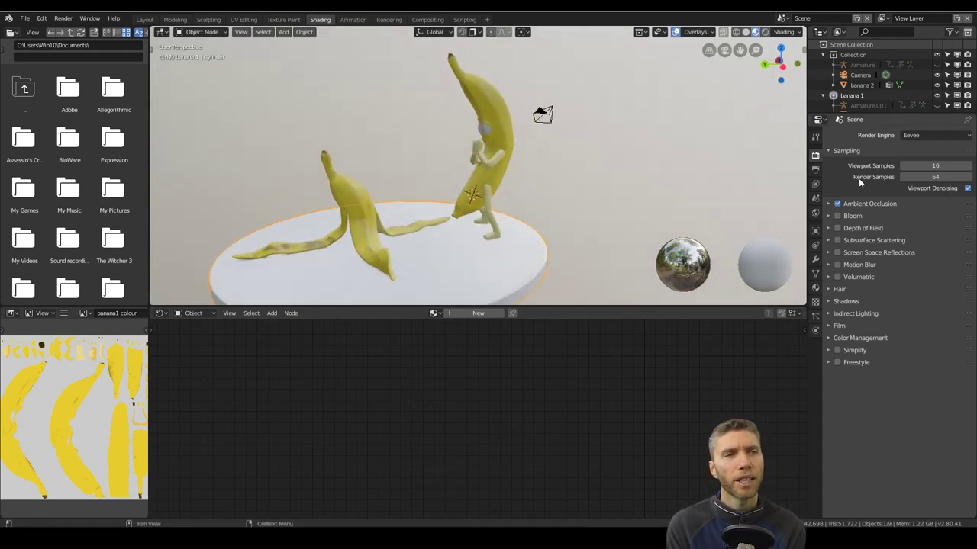
Step: Enable Eevee depth of field and subsurface scattering, and set the limb material's Subsurface to 0.357 with a pale beige subsurface colour
click(837, 240)
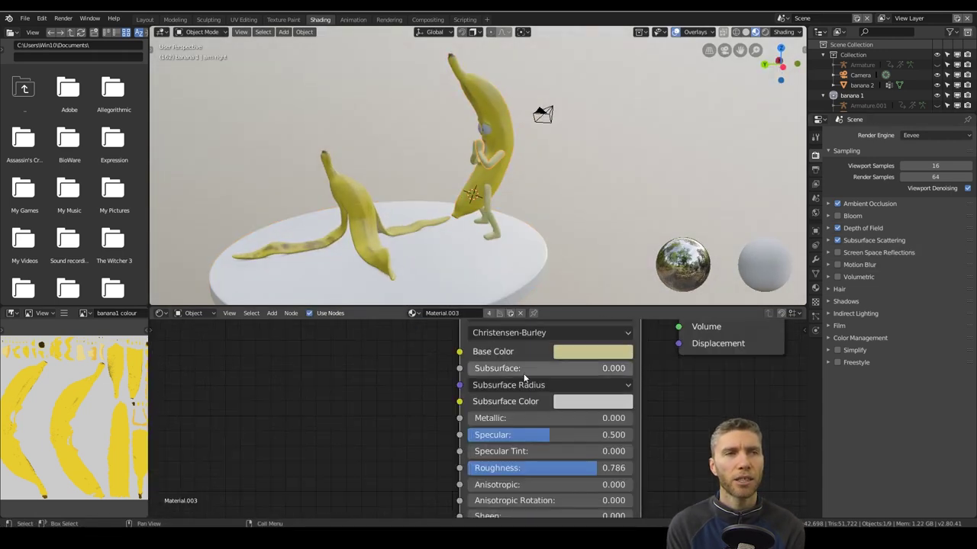
drag(473, 369, 557, 371)
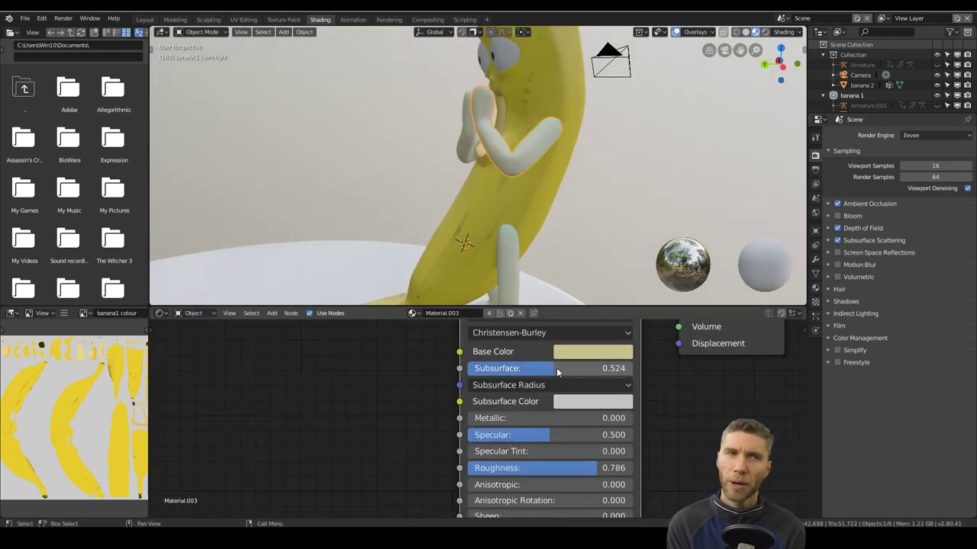
click(593, 402)
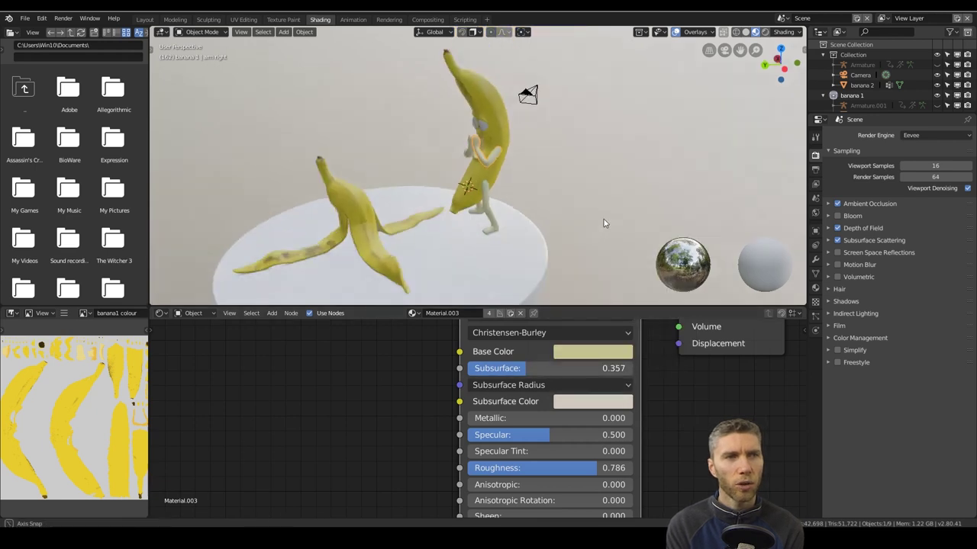
middle_drag(604, 219, 618, 200)
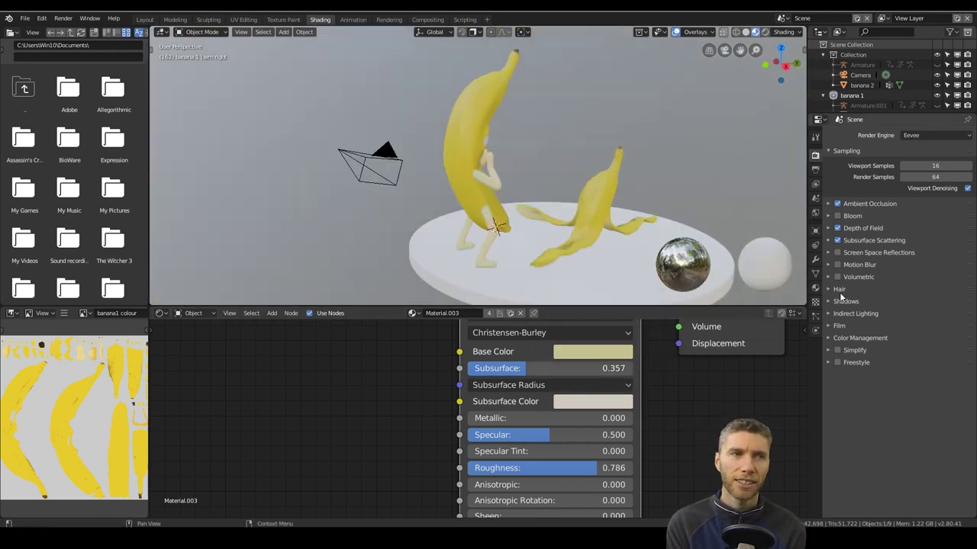
click(845, 301)
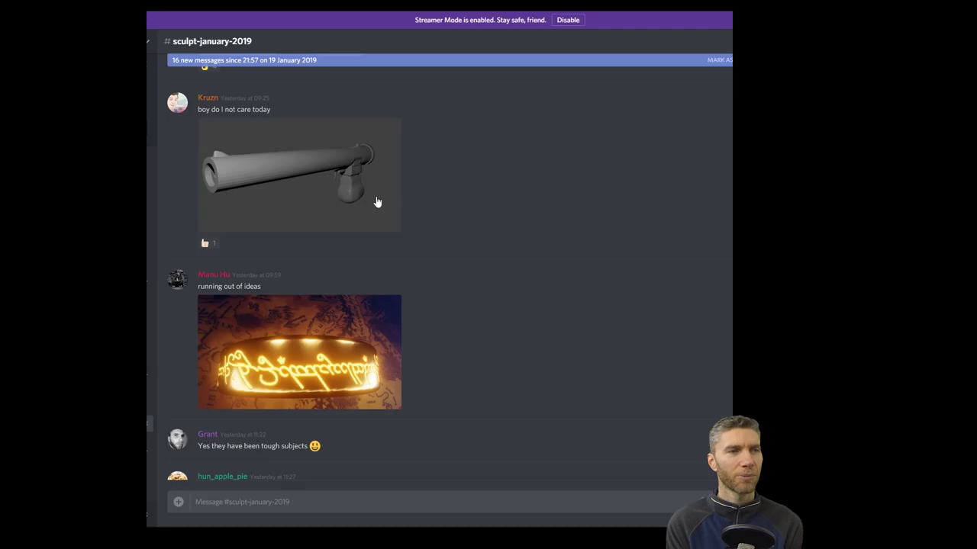
Step: Switch to Discord and view the pistol, glowing ring and stop-sign hand images in the sculpt-january-2019 channel at full size
click(375, 201)
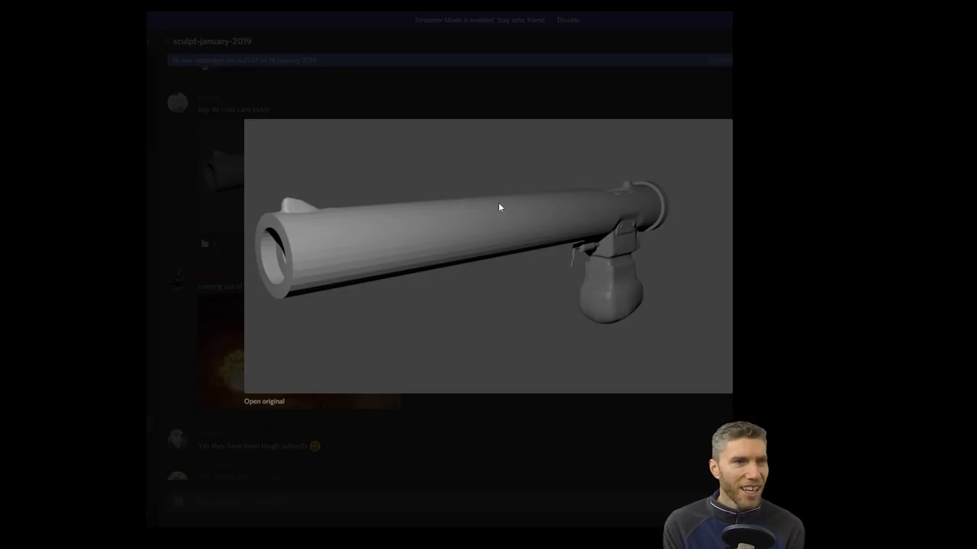
key(Escape)
click(379, 360)
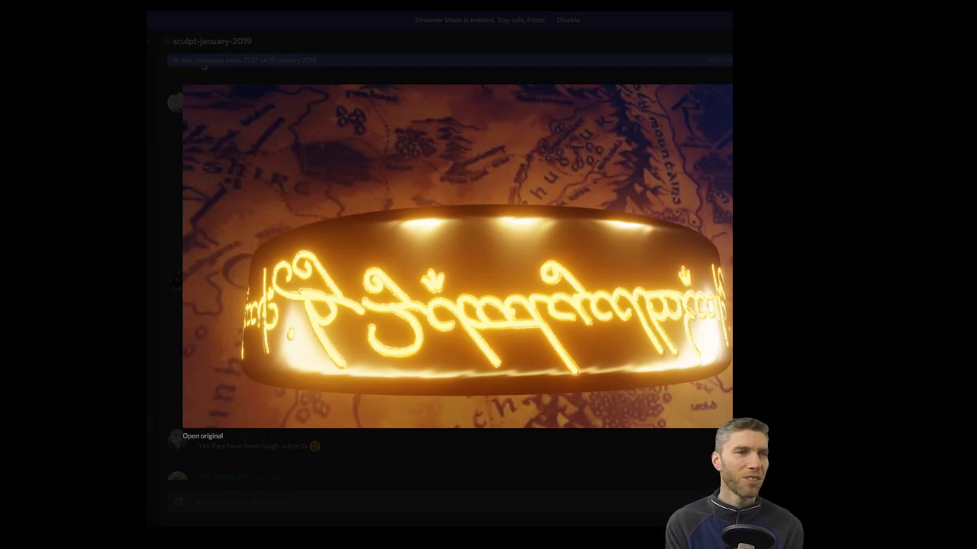
key(Escape)
click(397, 295)
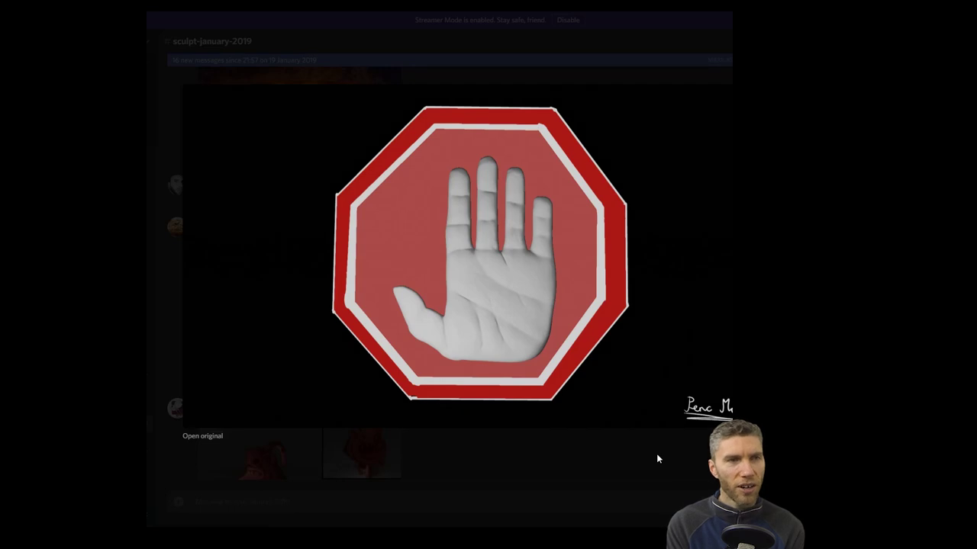
key(Escape)
scroll(627, 361, down, 3)
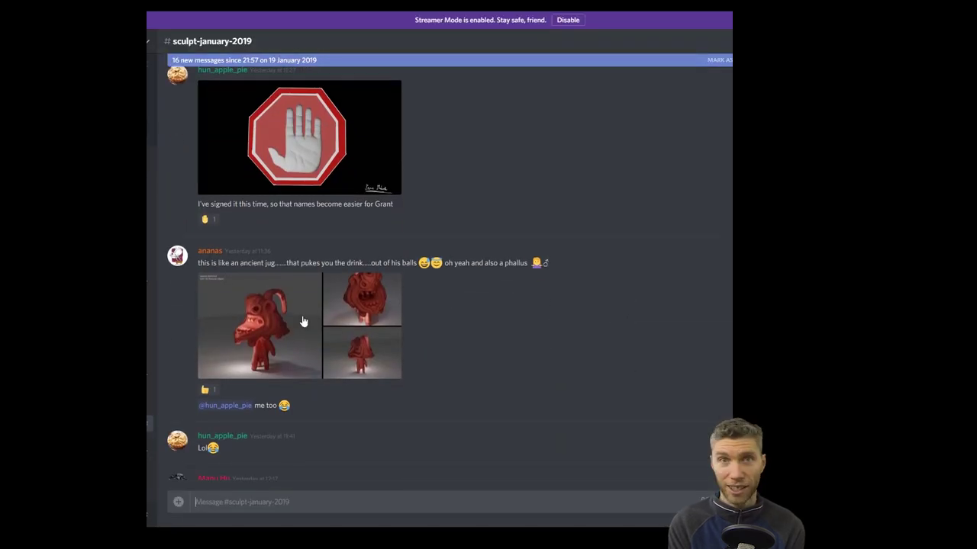
Step: Look at enlarged versions of the red creature, solar eclipse and clenched fist images posted further down the channel
click(302, 321)
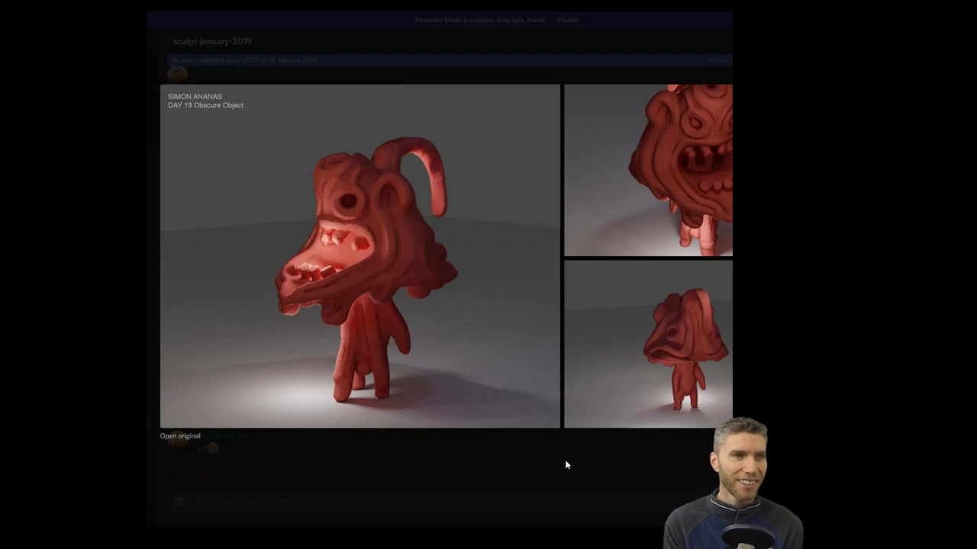
key(Escape)
scroll(532, 376, down, 4)
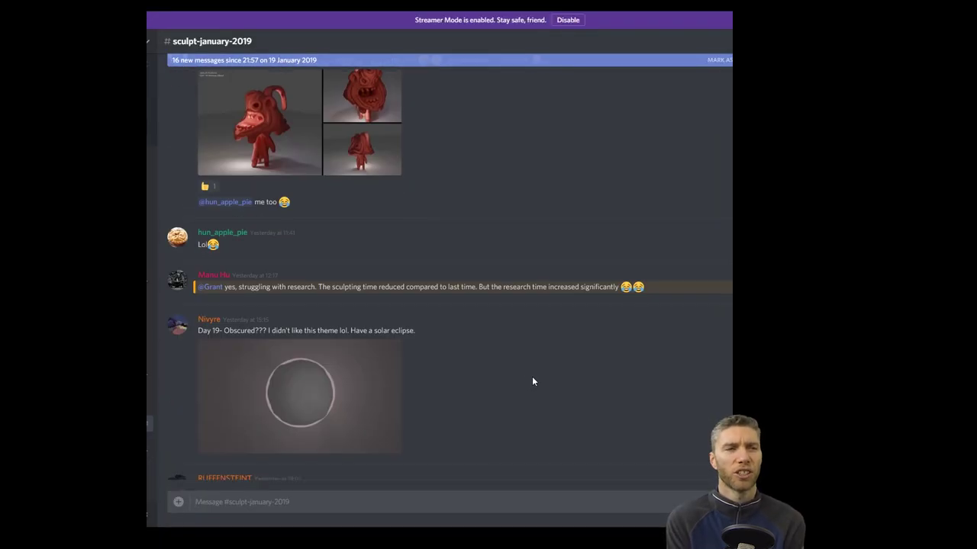
click(380, 353)
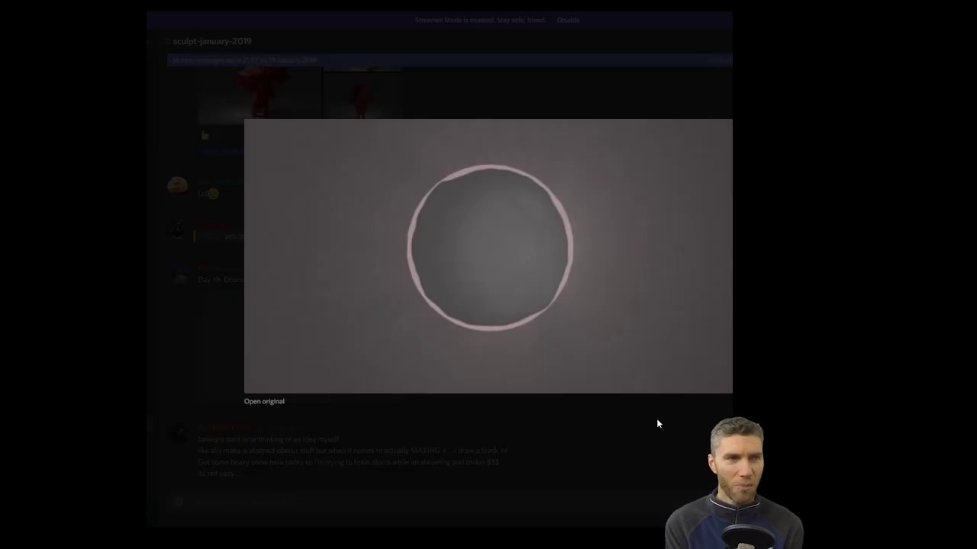
key(Escape)
scroll(656, 419, down, 5)
click(314, 341)
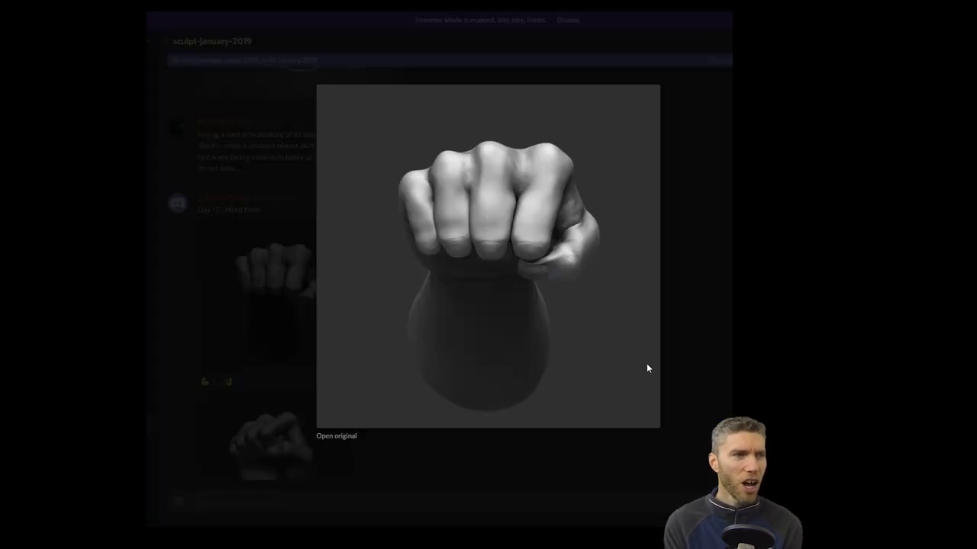
click(708, 383)
scroll(594, 347, down, 3)
scroll(593, 347, down, 5)
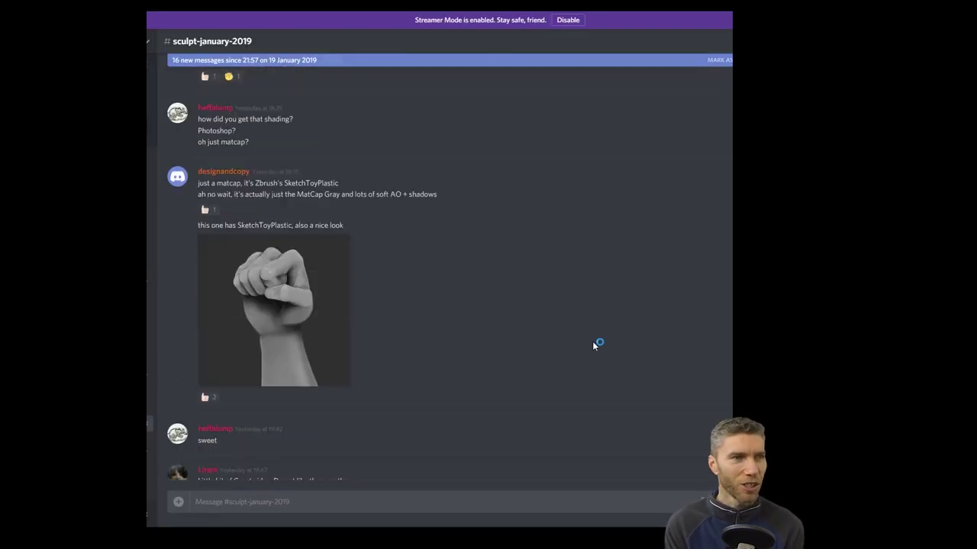
Step: View the Day 19 toad in the water and the cat reaching out of a box at full size
scroll(428, 347, down, 3)
click(372, 347)
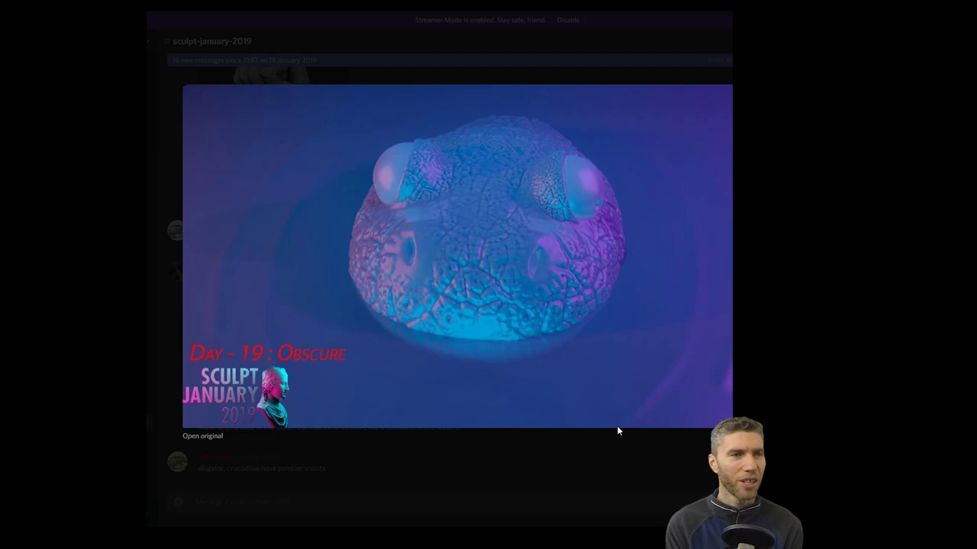
click(617, 431)
scroll(588, 395, down, 3)
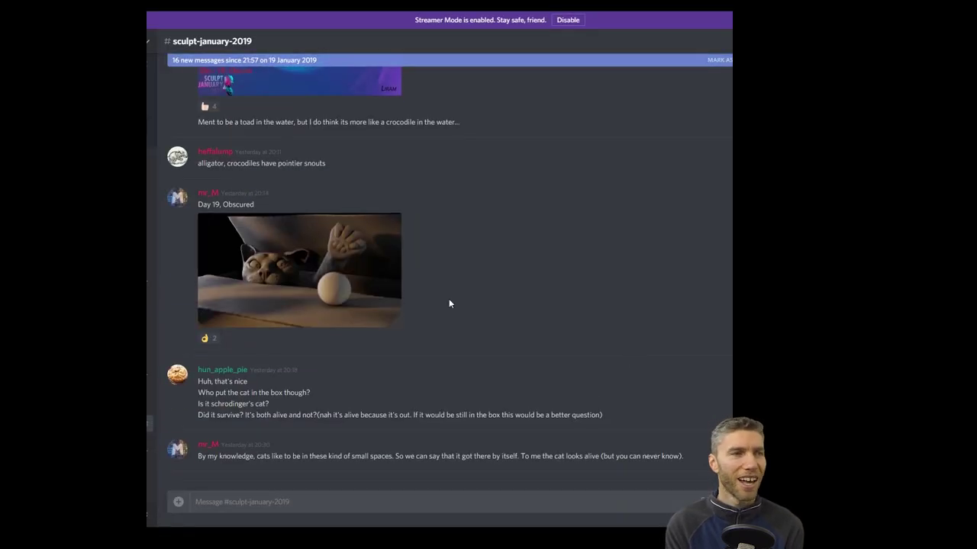
click(399, 296)
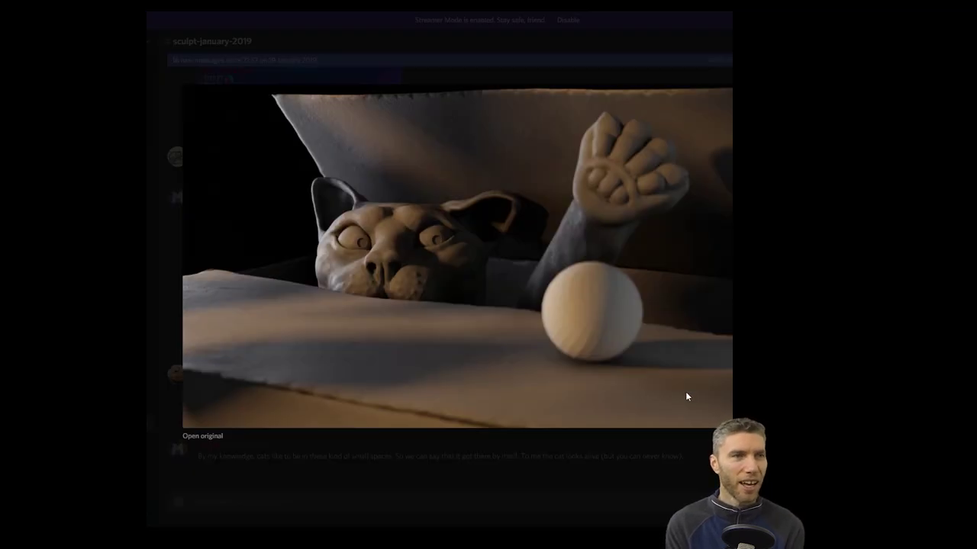
key(Escape)
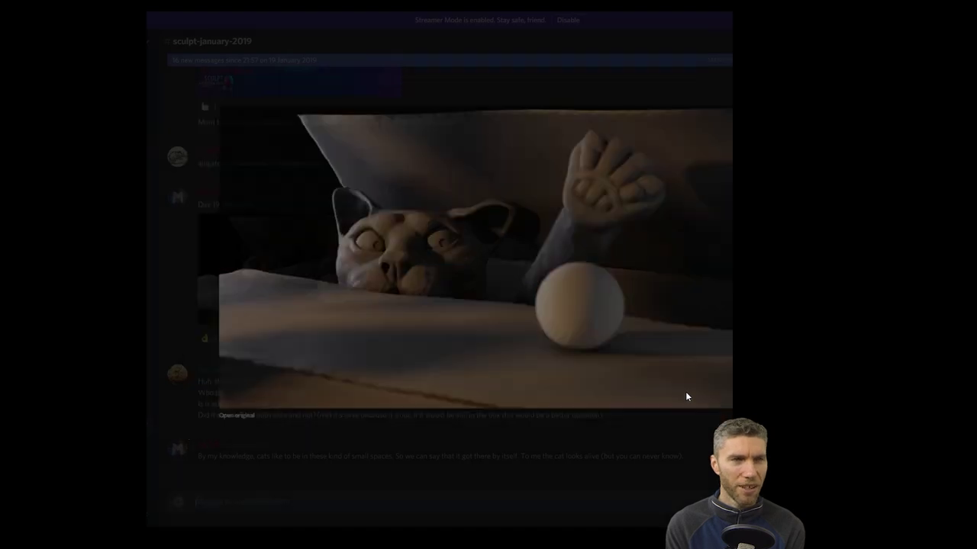
Step: View the scarred bald head, the damaged helmet and the tin-can robot sculpts at full size
scroll(646, 354, down, 9)
click(257, 279)
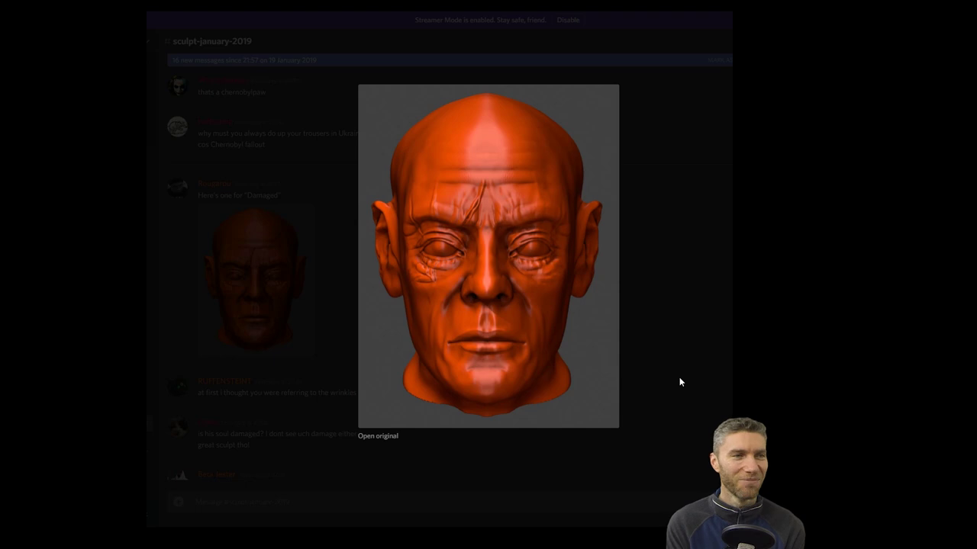
click(679, 382)
scroll(679, 382, down, 5)
click(342, 308)
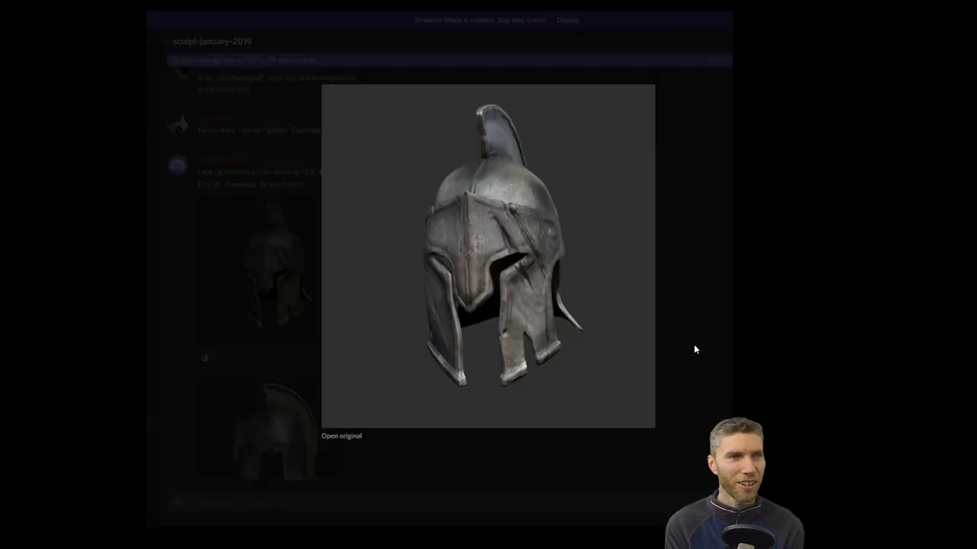
click(694, 349)
scroll(679, 349, down, 3)
click(390, 305)
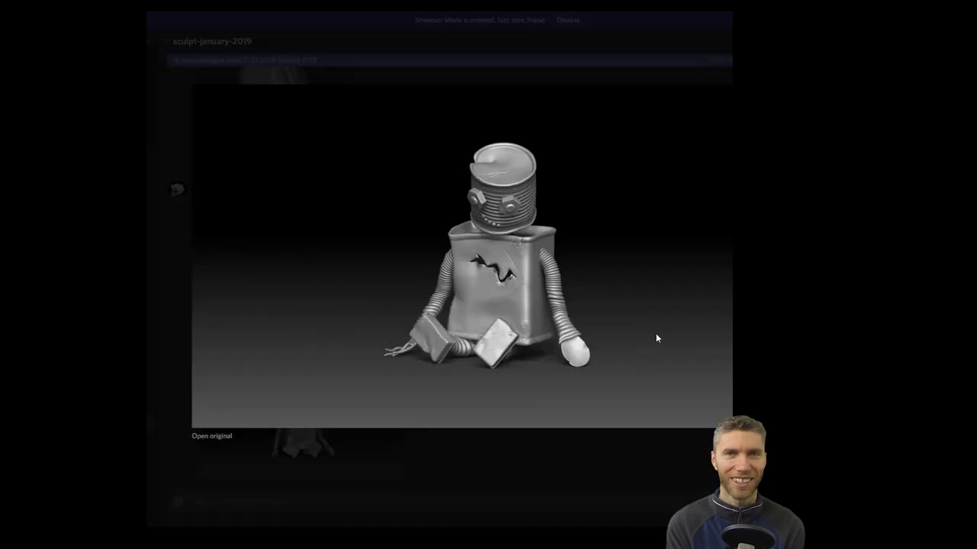
click(682, 349)
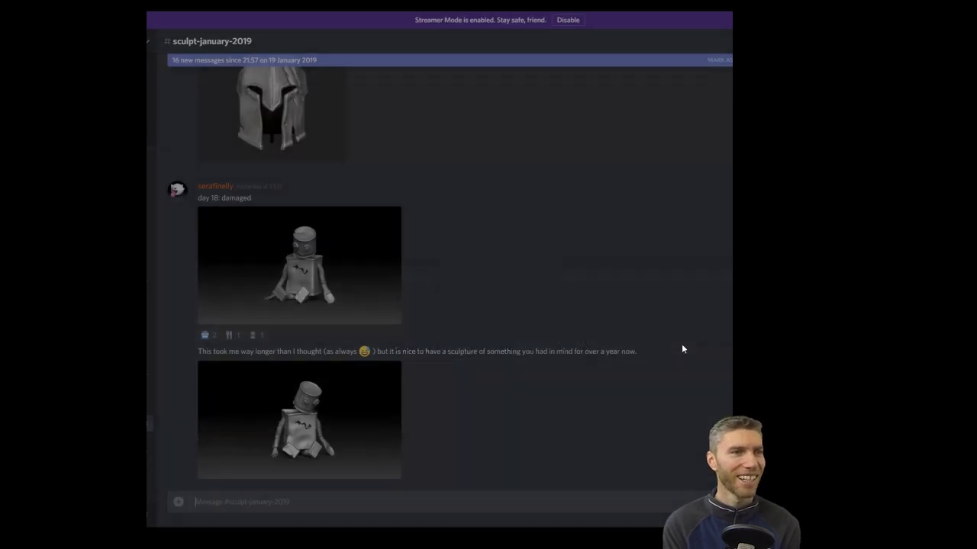
Step: View the blue shark hybrid image from the Day 15 post at full size
scroll(641, 349, down, 5)
click(401, 324)
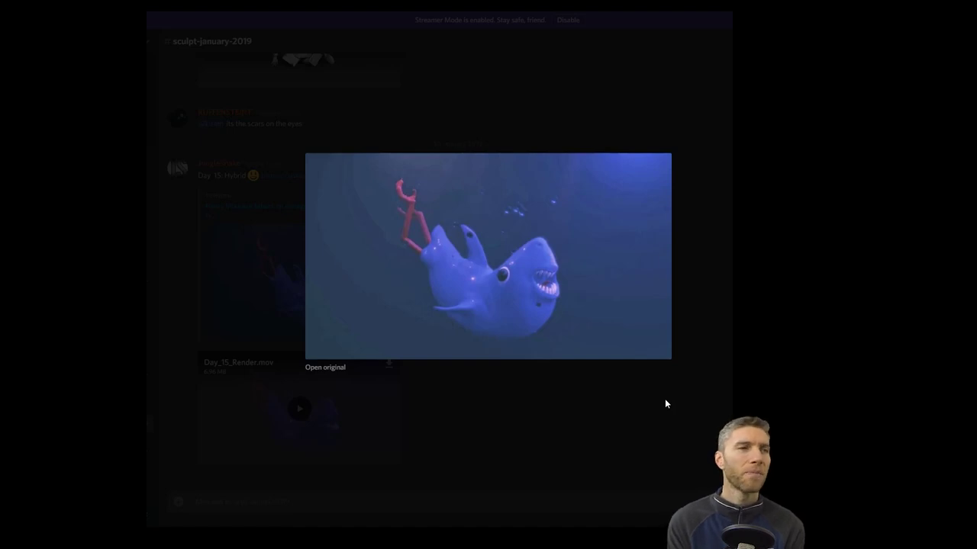
click(665, 399)
Step: Go back up through the channel's posts and enlarge the cat-in-a-box sculpt again
scroll(665, 400, up, 5)
scroll(664, 398, up, 20)
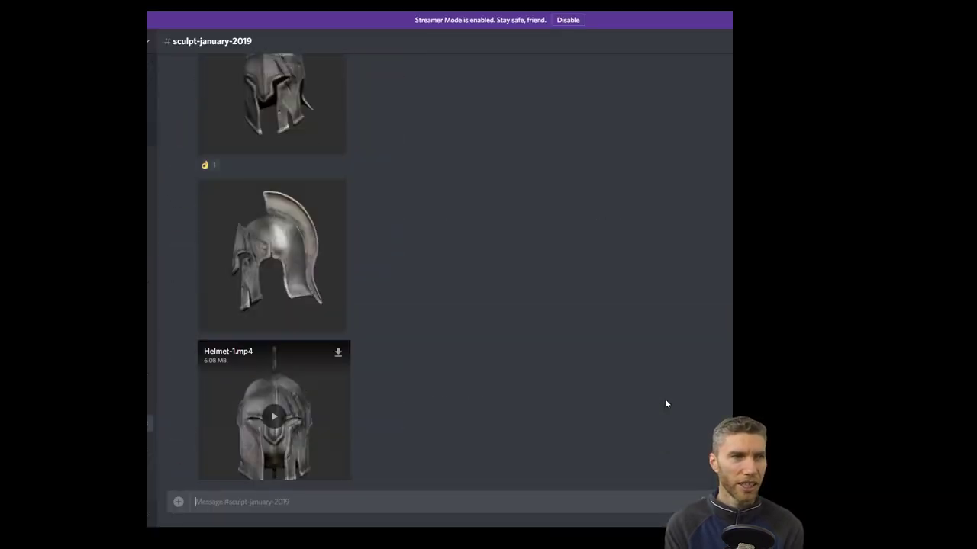
scroll(665, 400, up, 18)
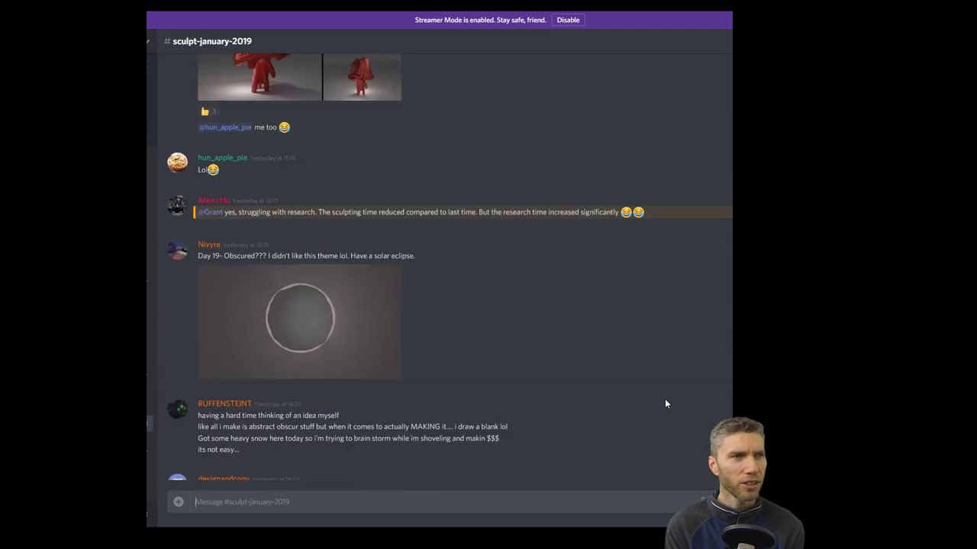
scroll(665, 400, down, 7)
scroll(664, 398, down, 15)
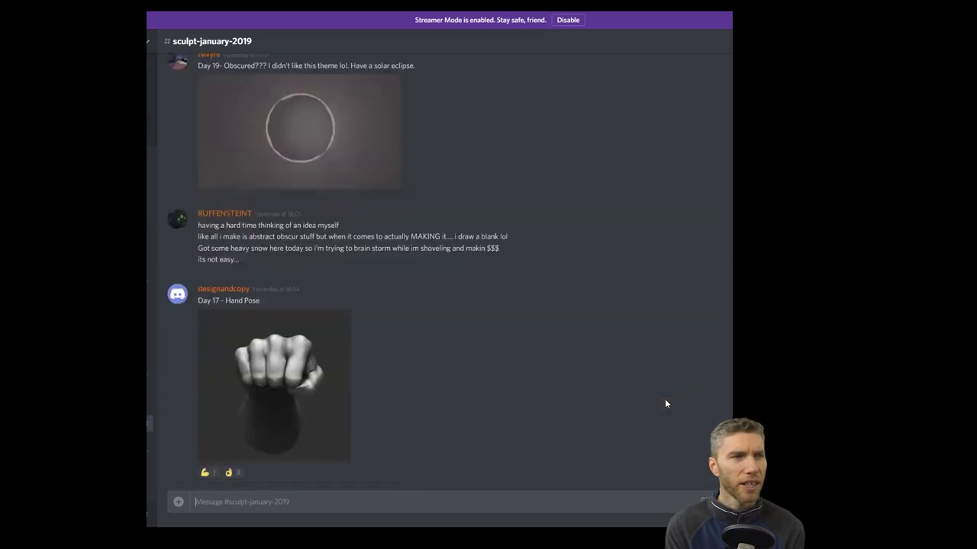
click(399, 298)
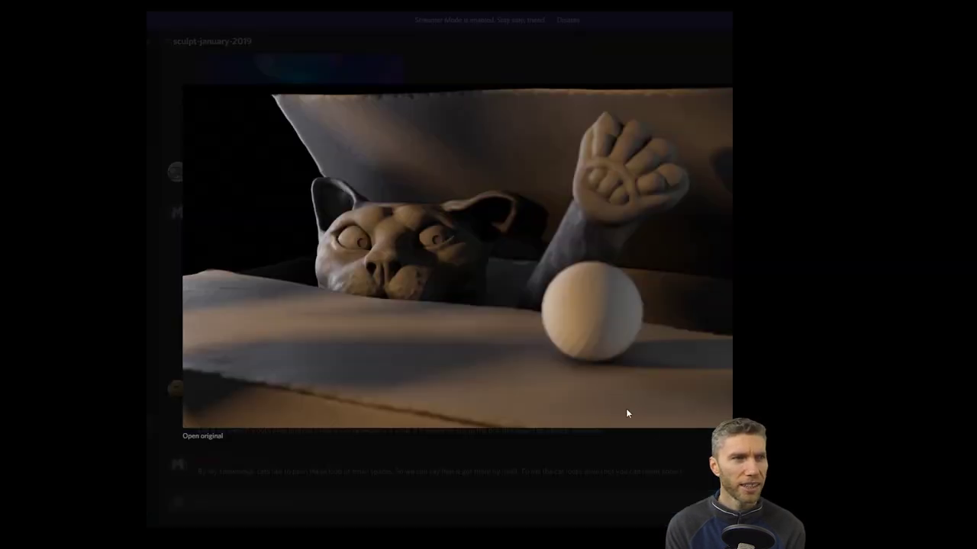